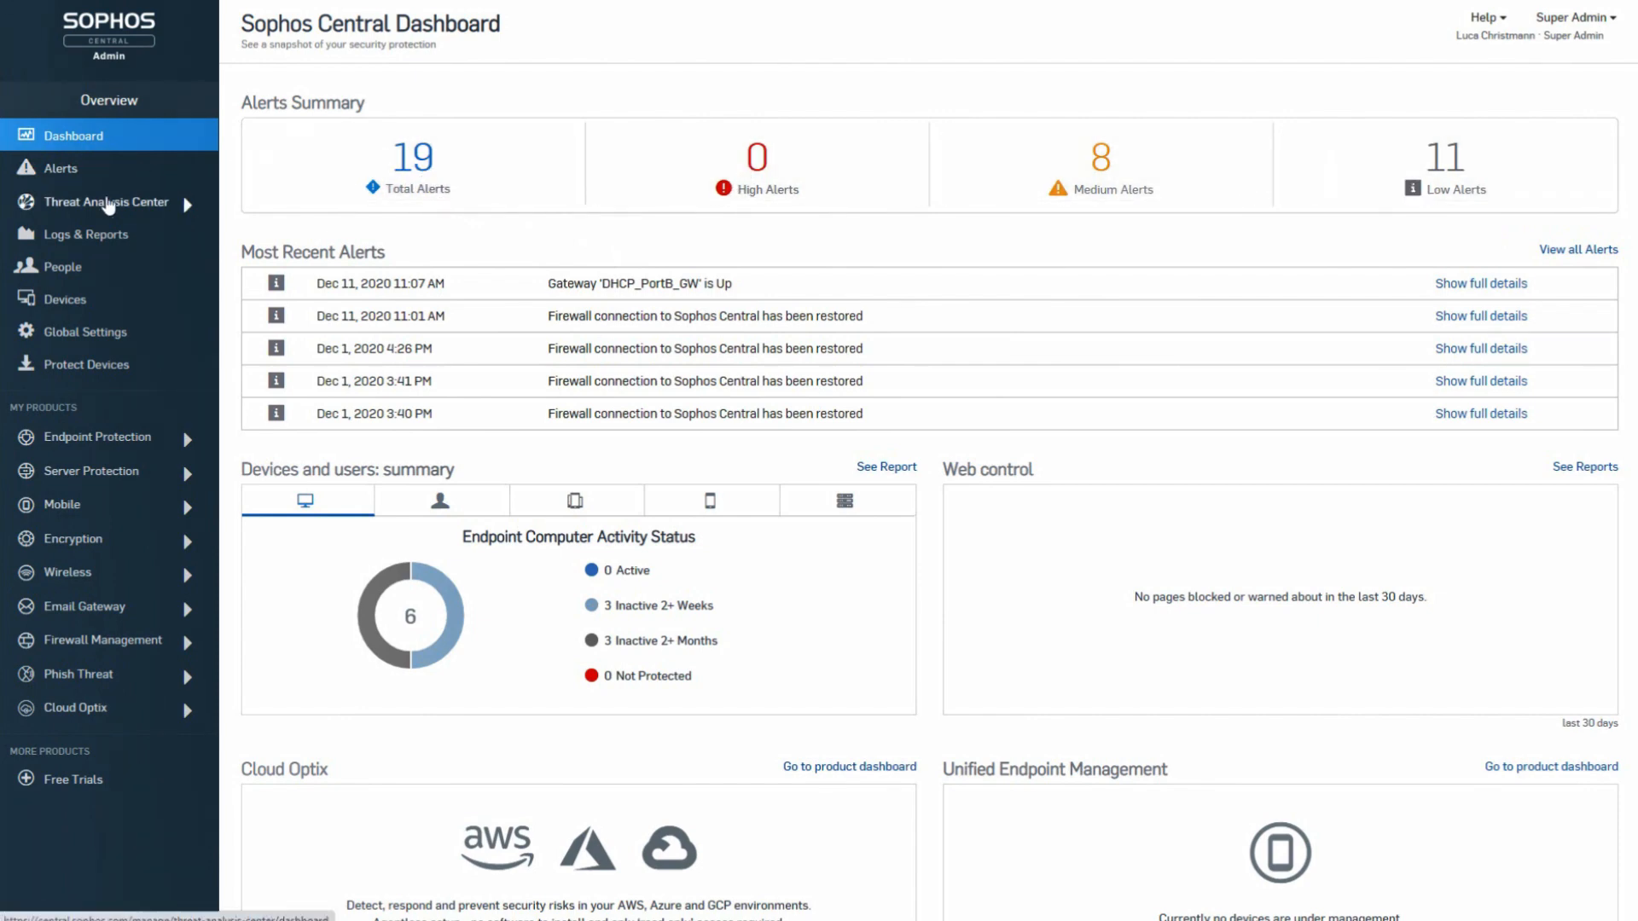
# Step: View the alerts list and expand the details of the Firewall Gateway Up alert for DHCP_PortB_GW
pyautogui.click(76, 183)
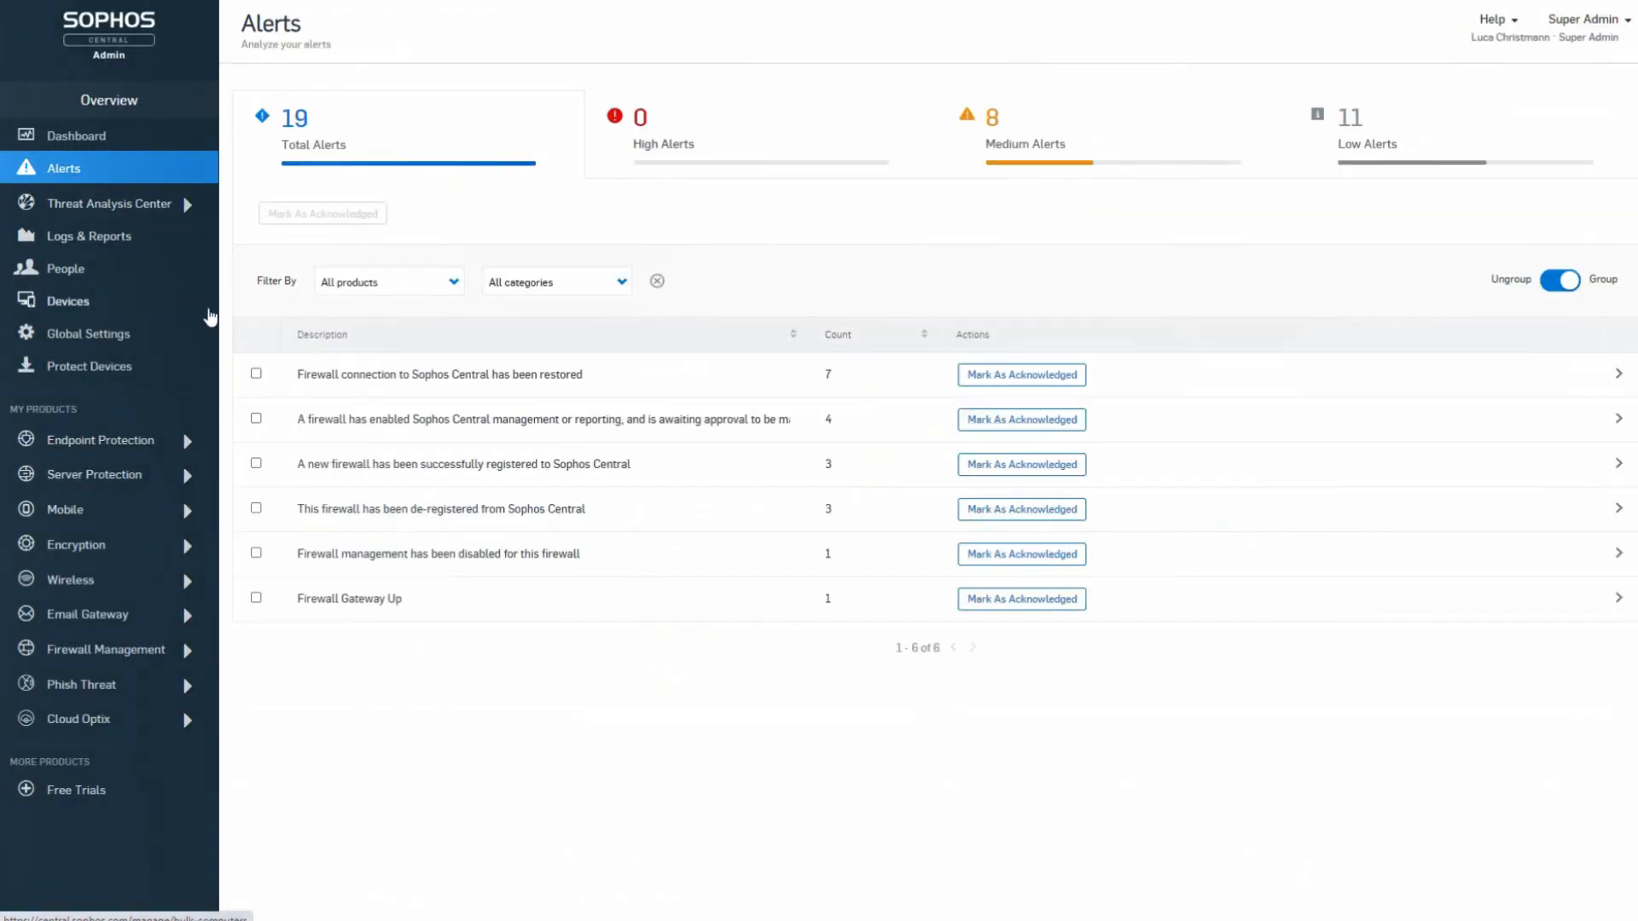
pyautogui.click(388, 600)
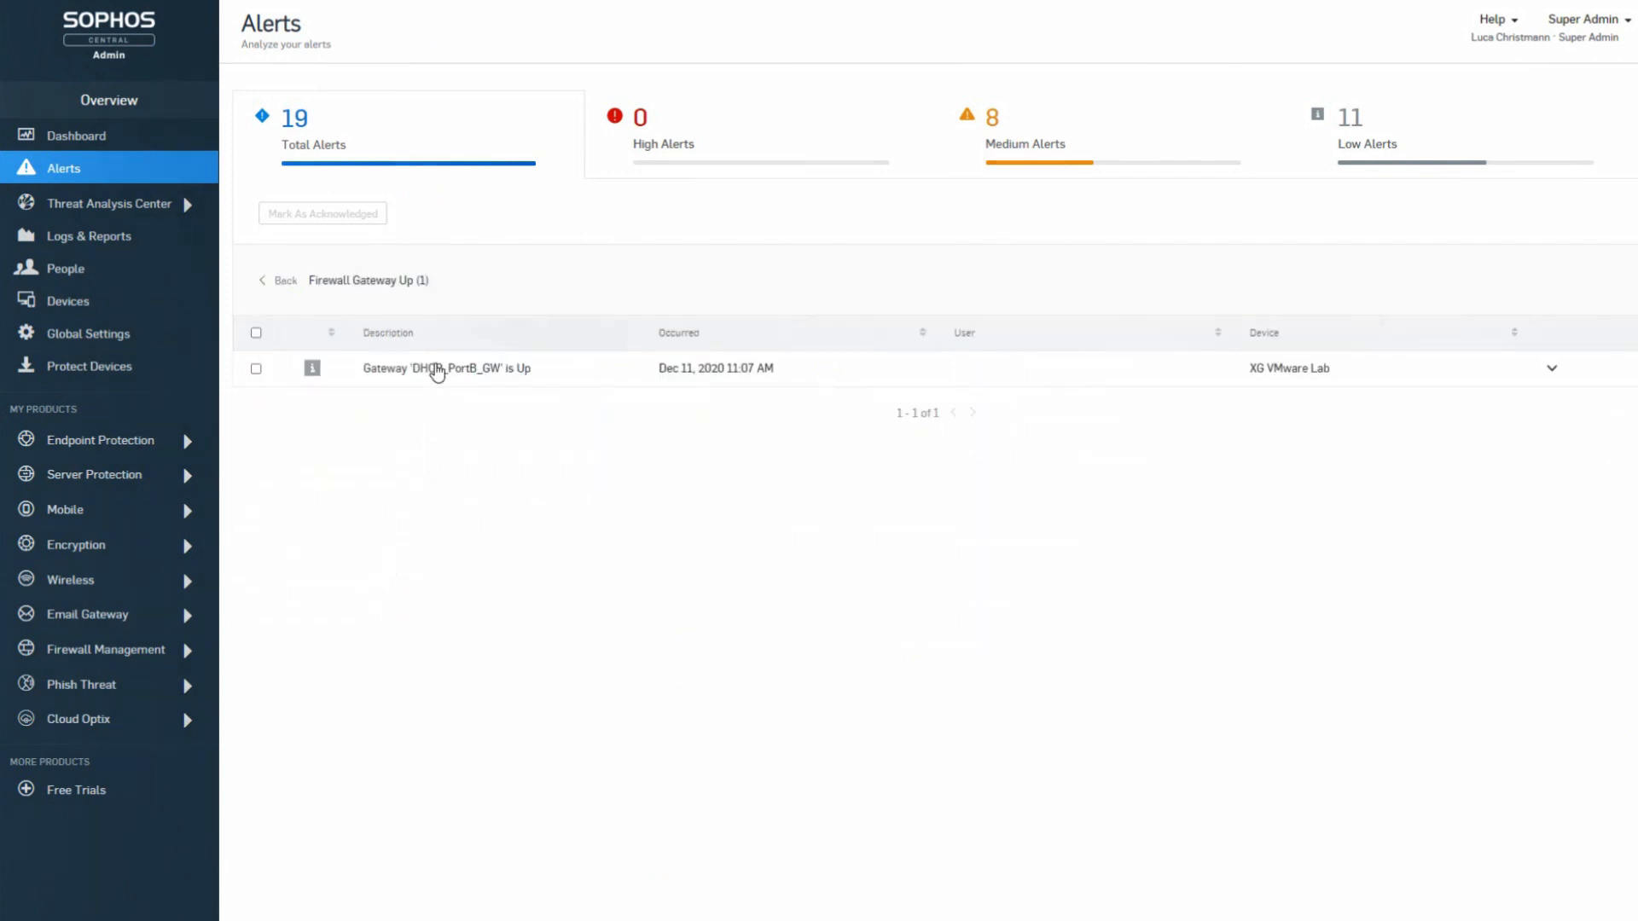
pyautogui.click(436, 373)
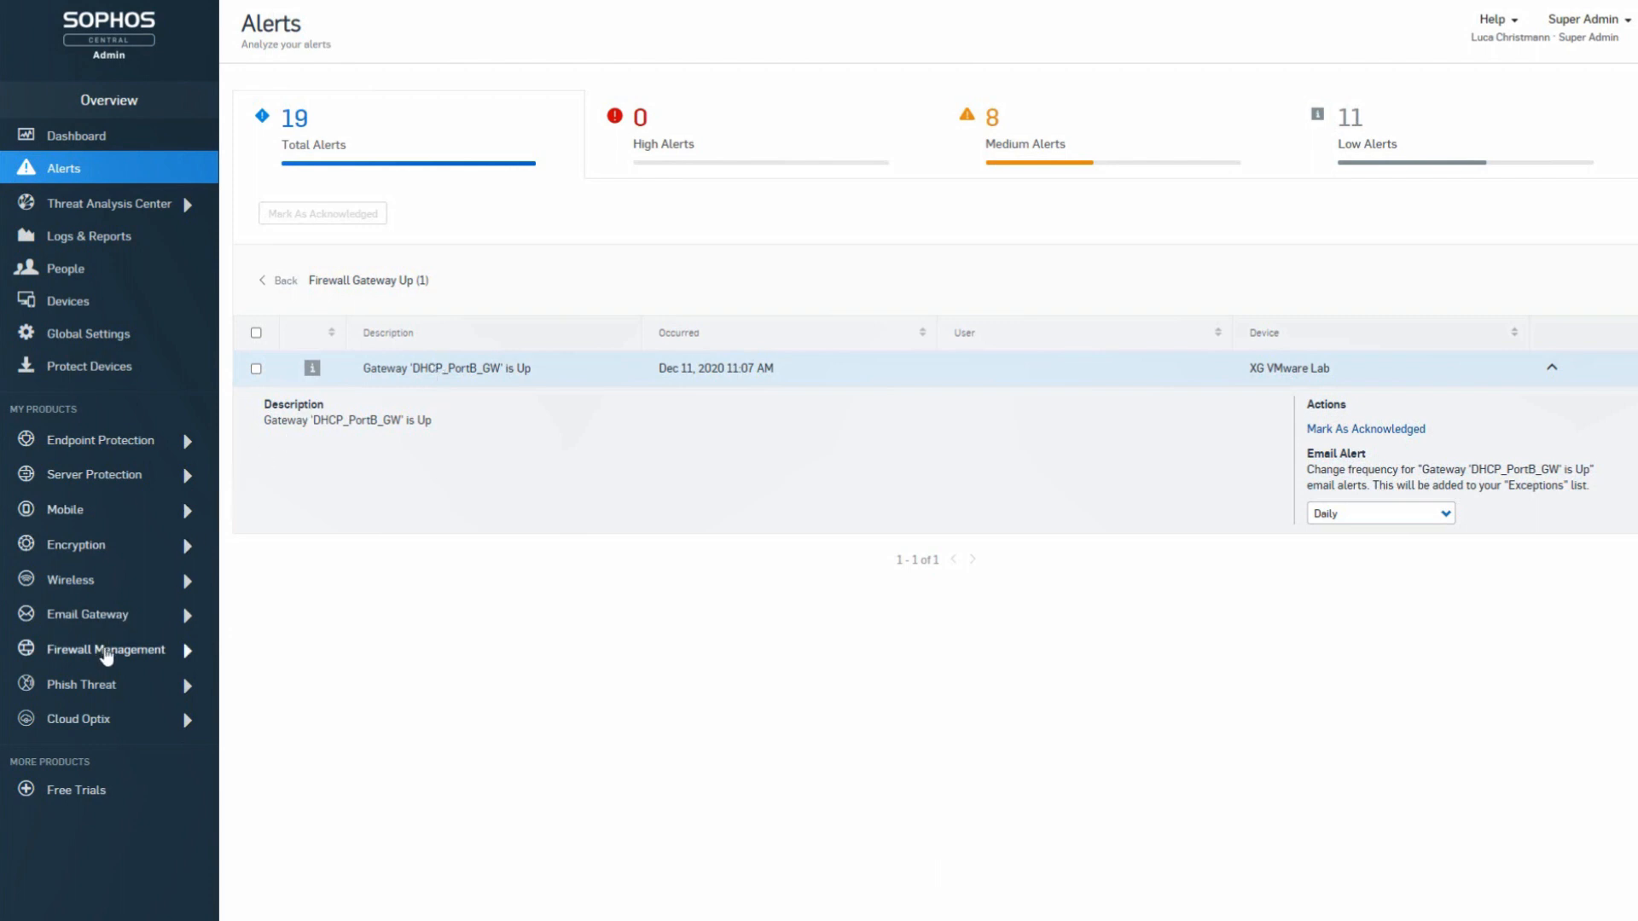
# Step: Show the managed firewalls in Firewall Management, expanding the SD-WAN group and its Internet, BO and HQ subgroups
pyautogui.click(106, 651)
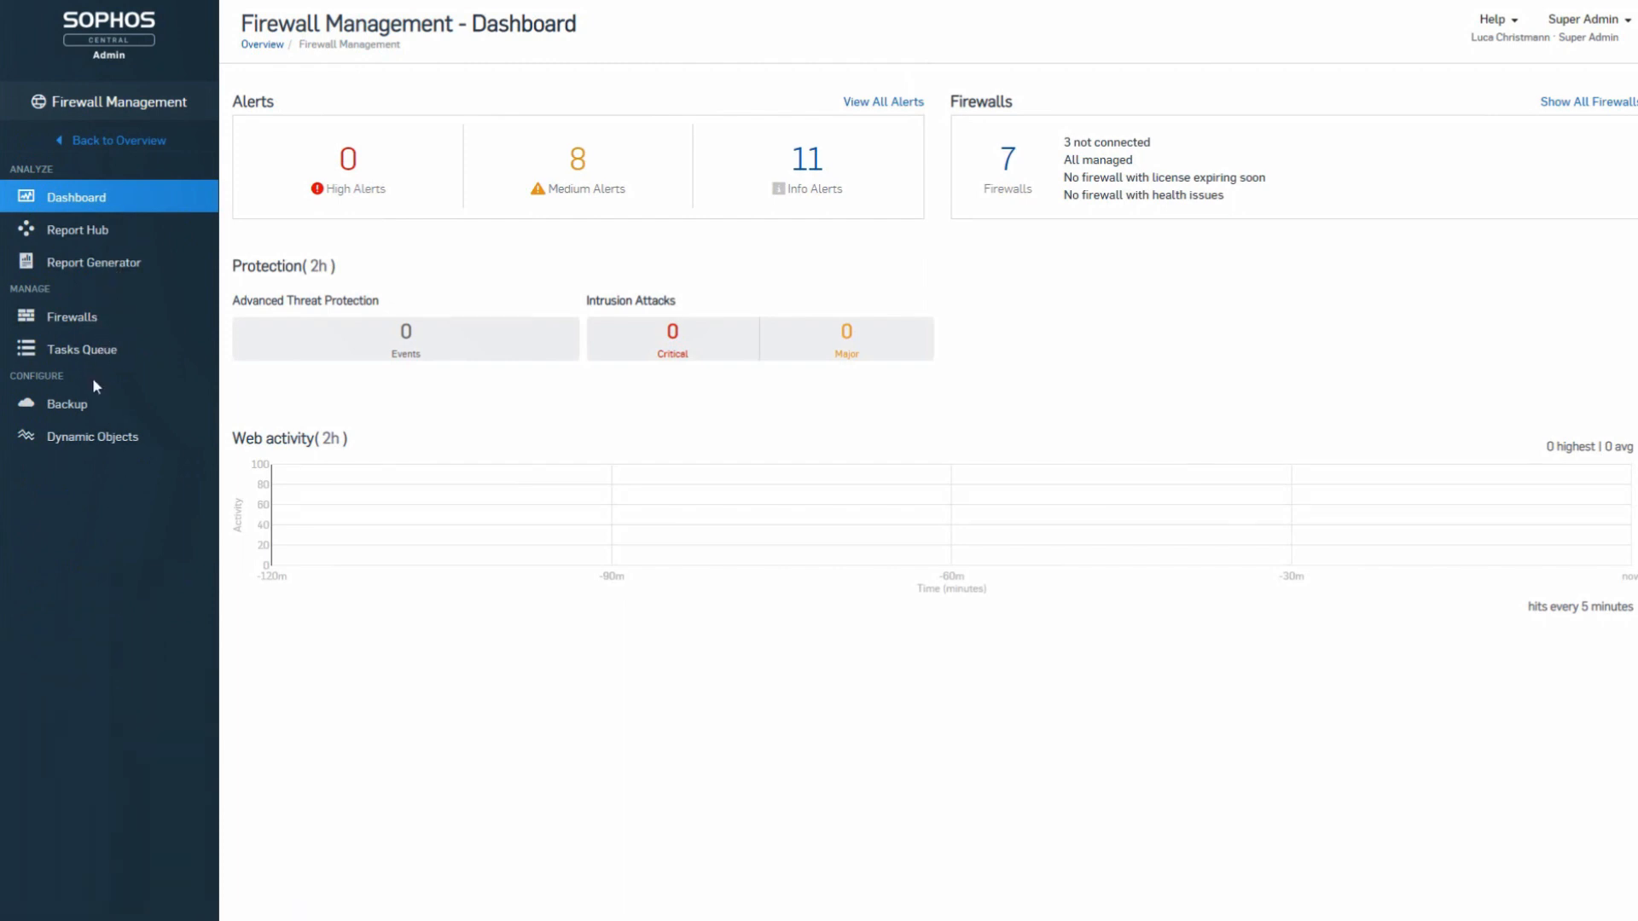
pyautogui.click(82, 328)
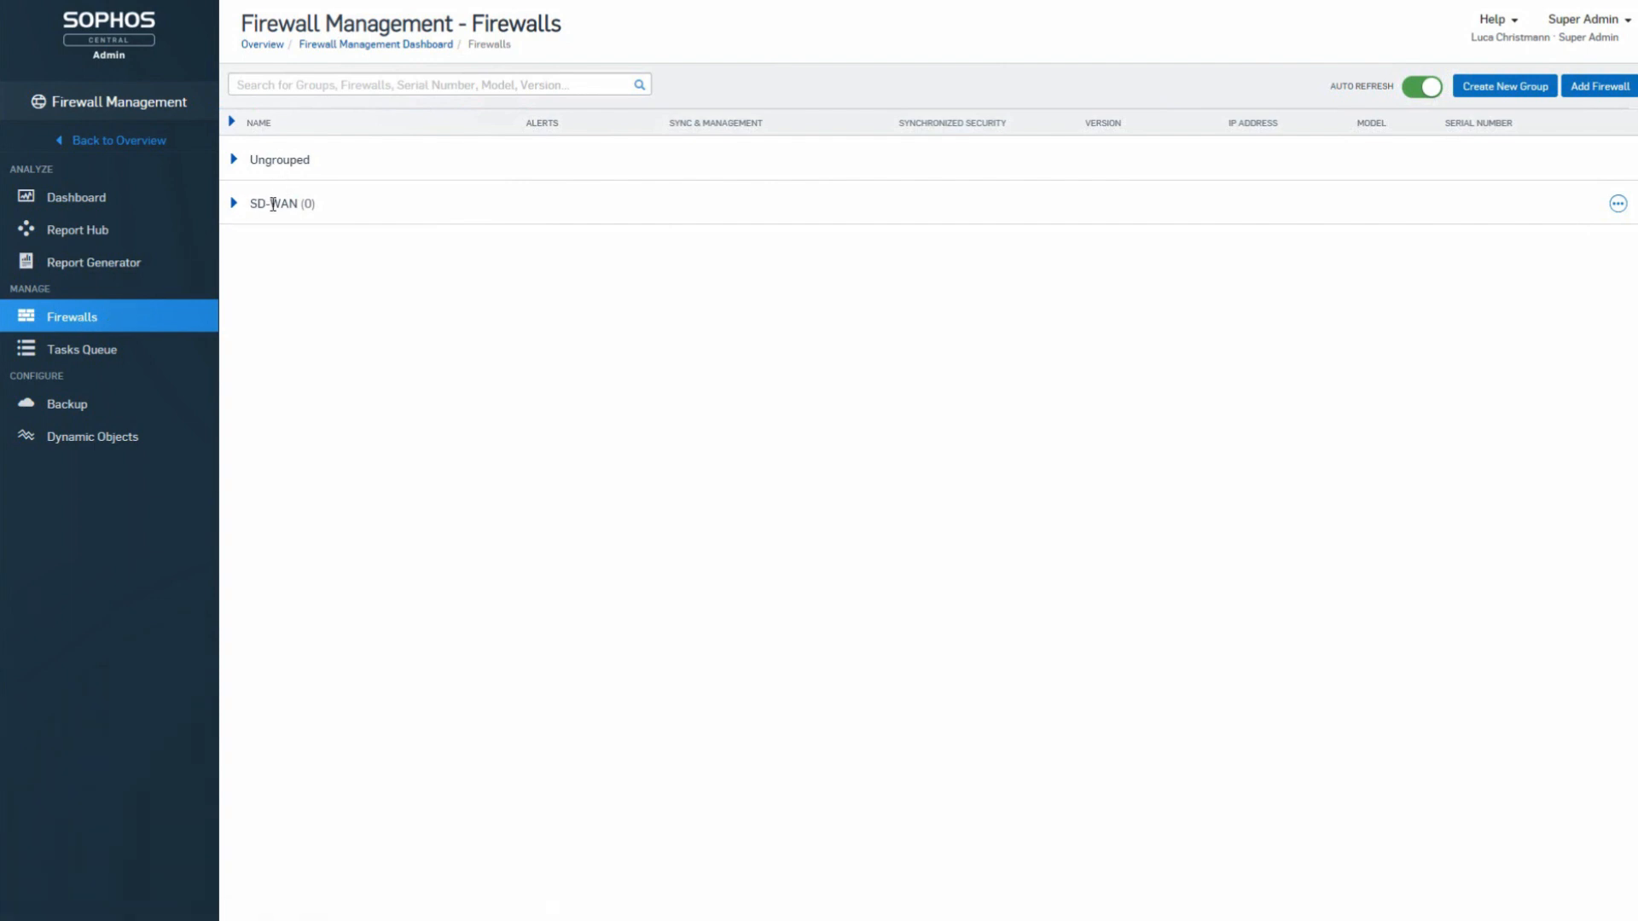
pyautogui.click(236, 209)
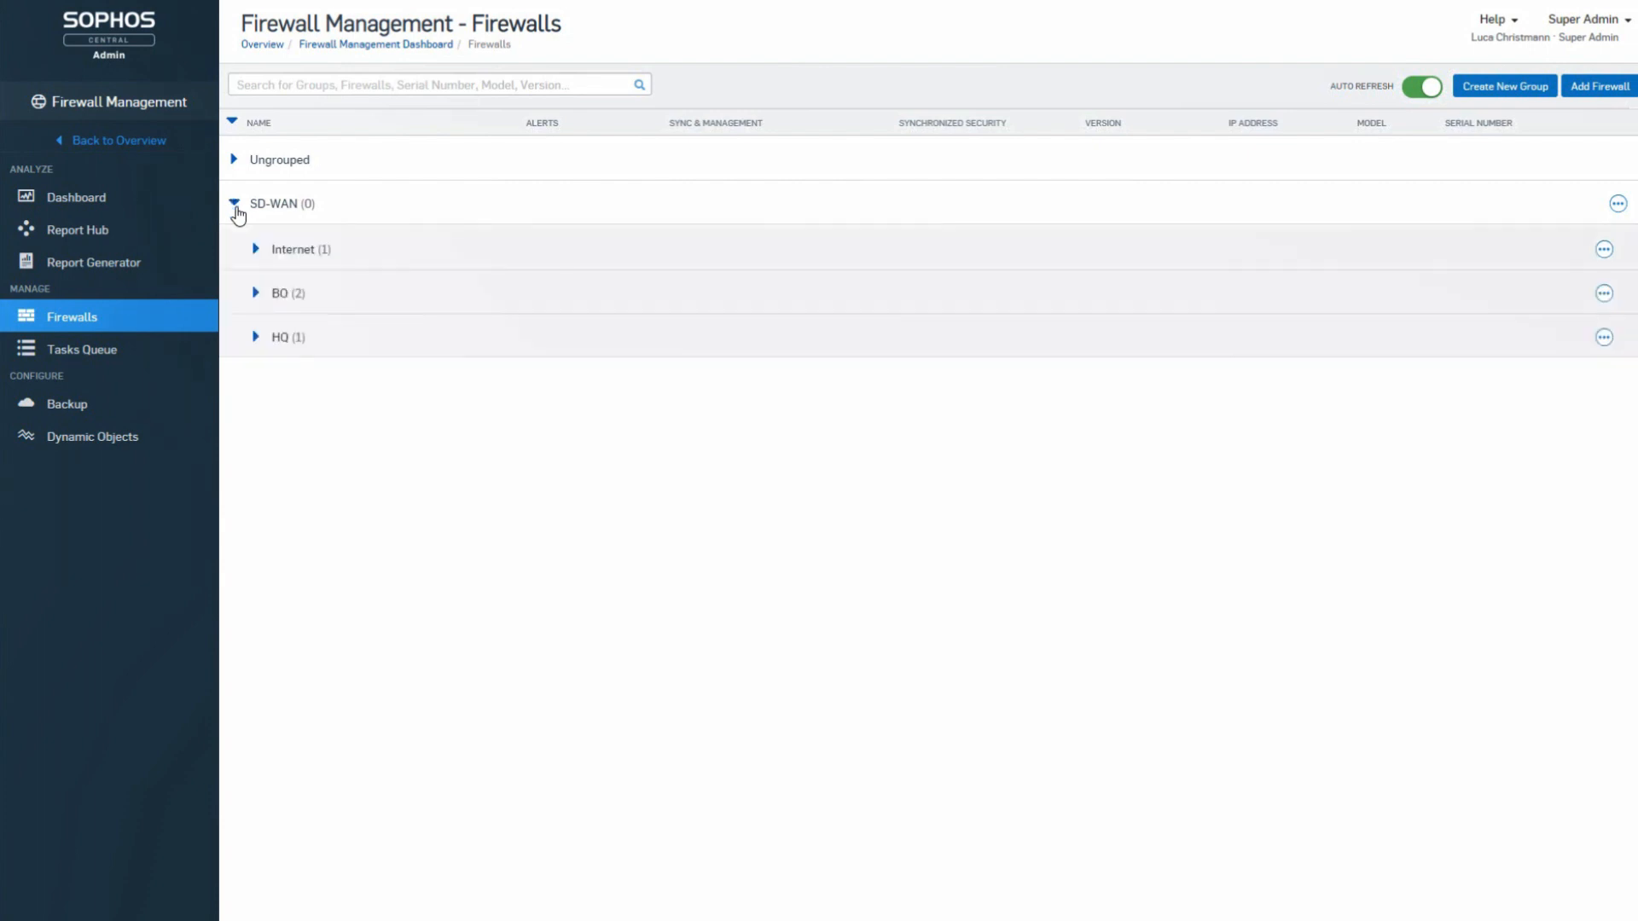
pyautogui.click(256, 250)
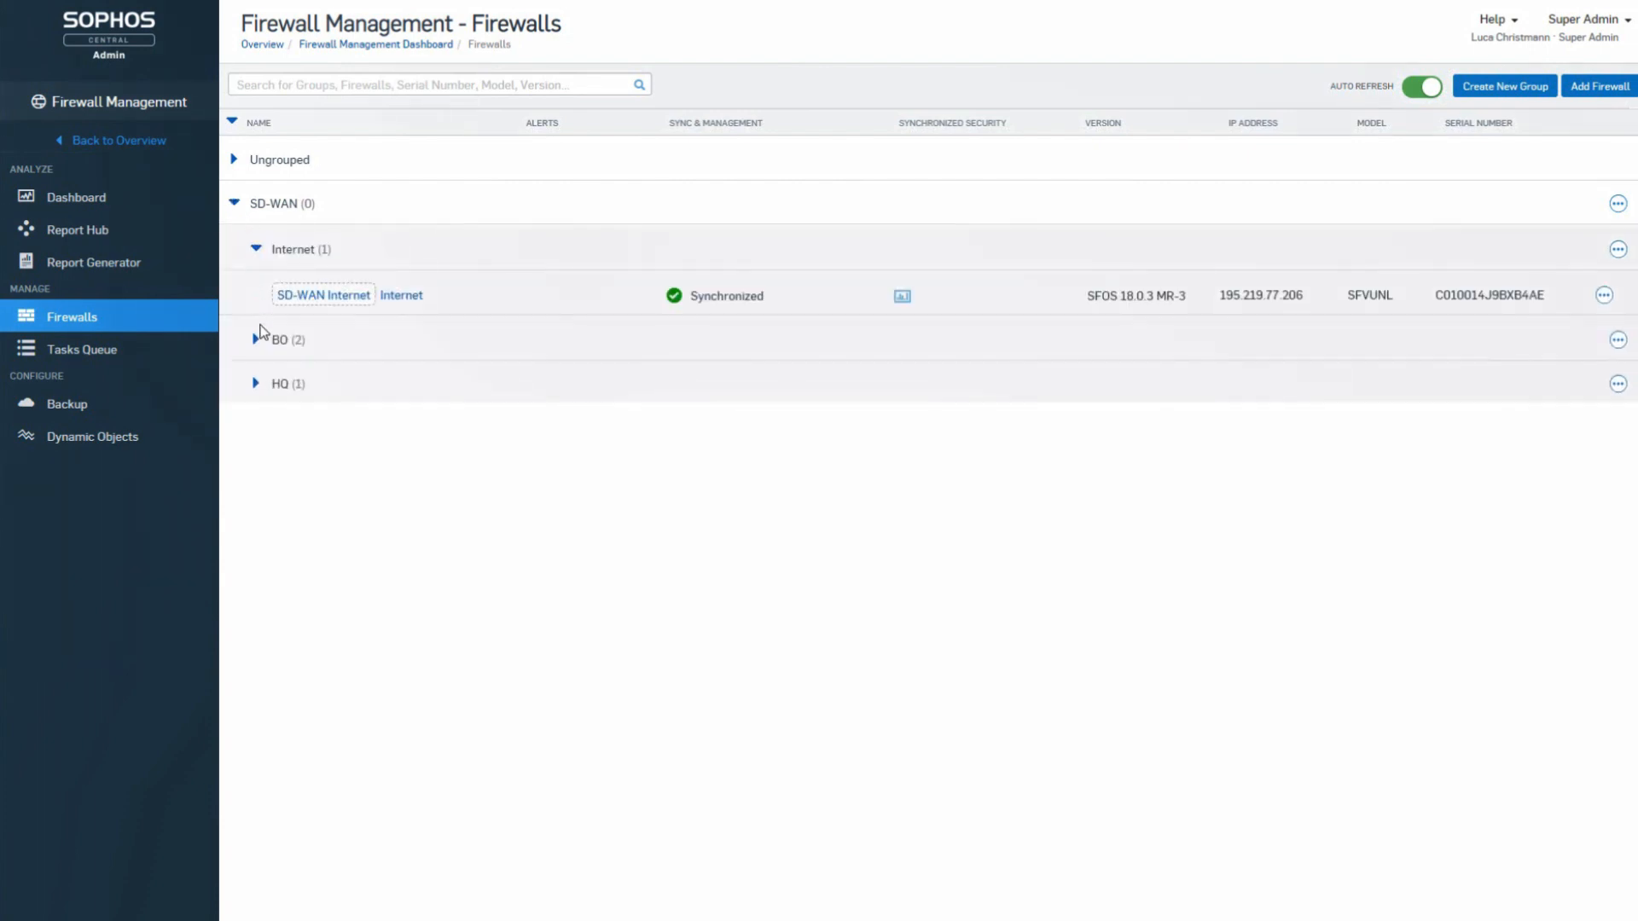
pyautogui.click(256, 340)
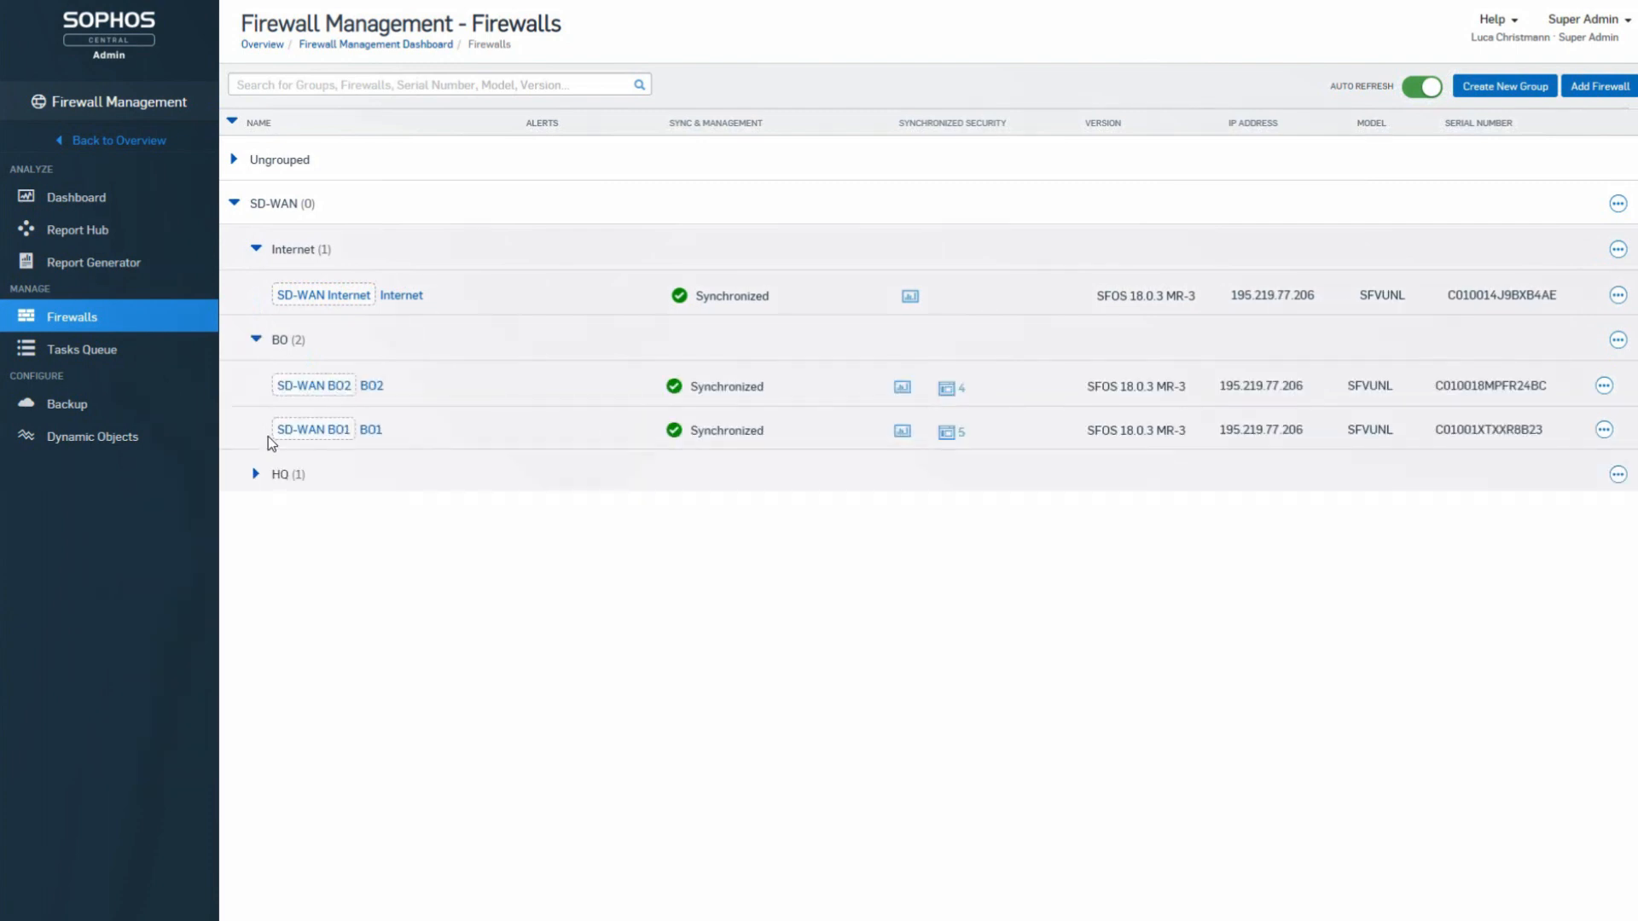
pyautogui.click(256, 474)
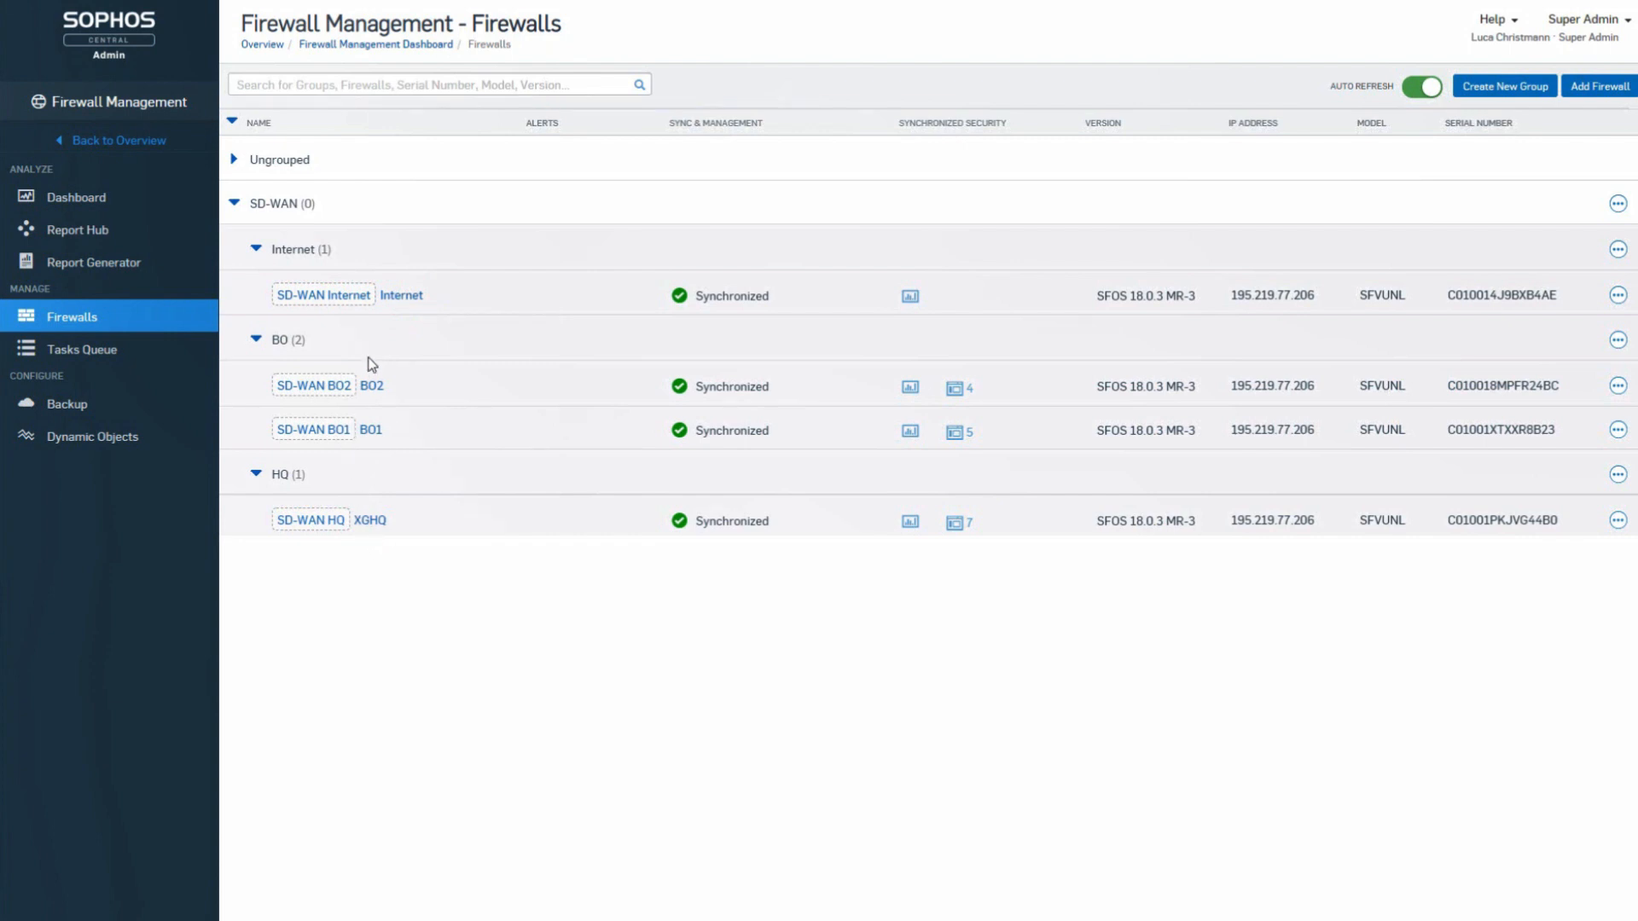
# Step: Check the available firmware upgrades for the SD-WAN group and close the overview
pyautogui.click(1618, 204)
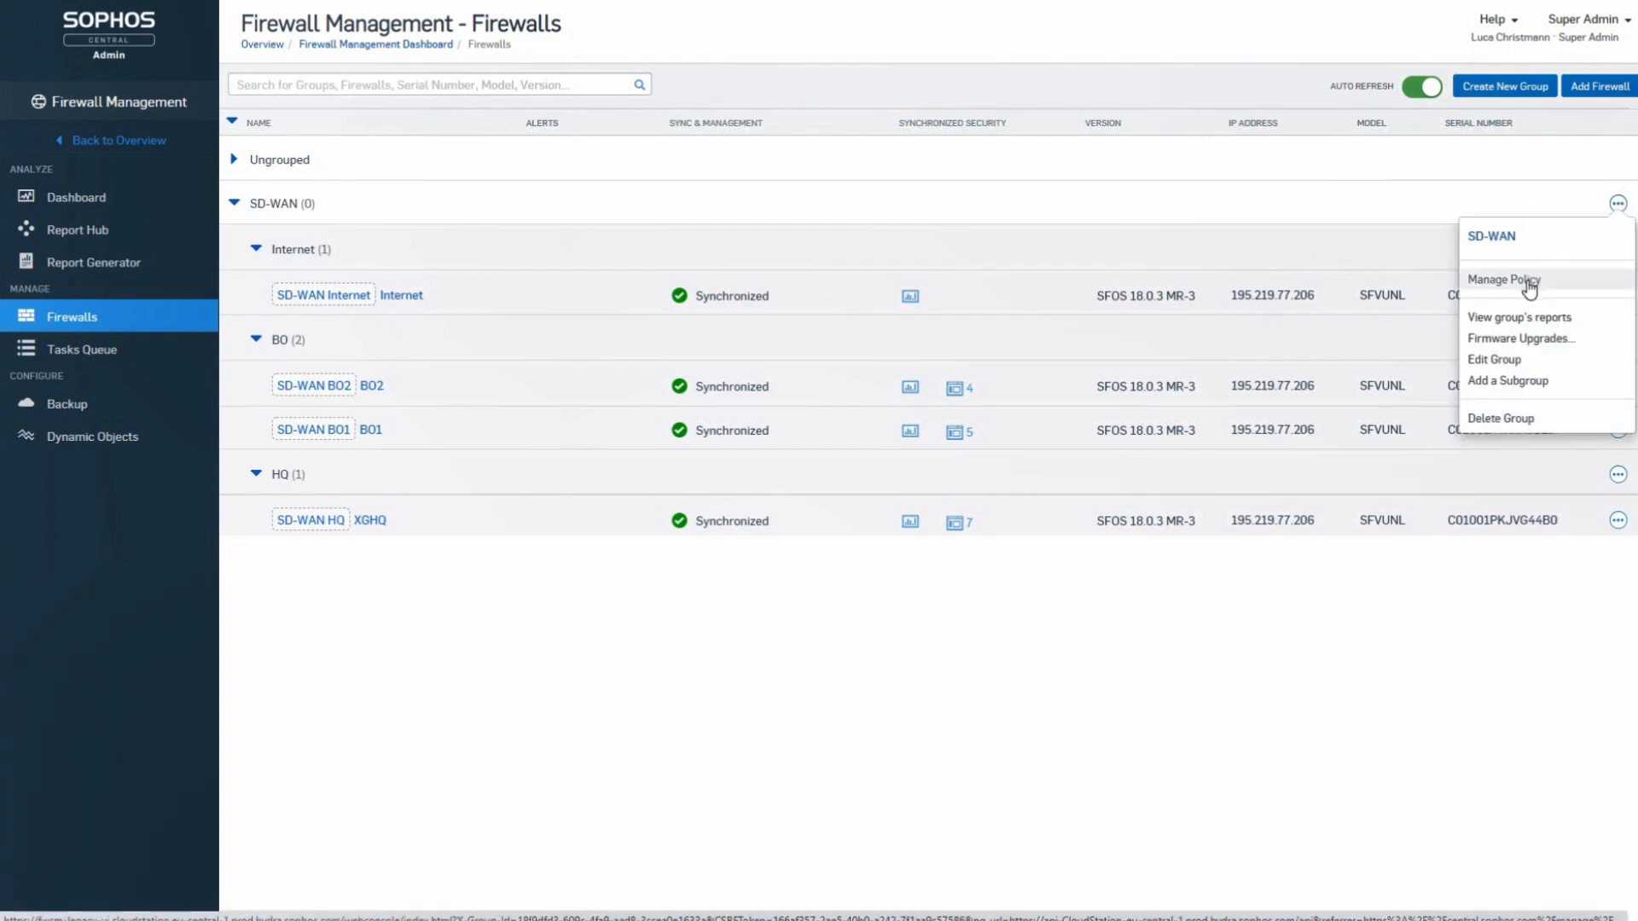
pyautogui.click(1527, 341)
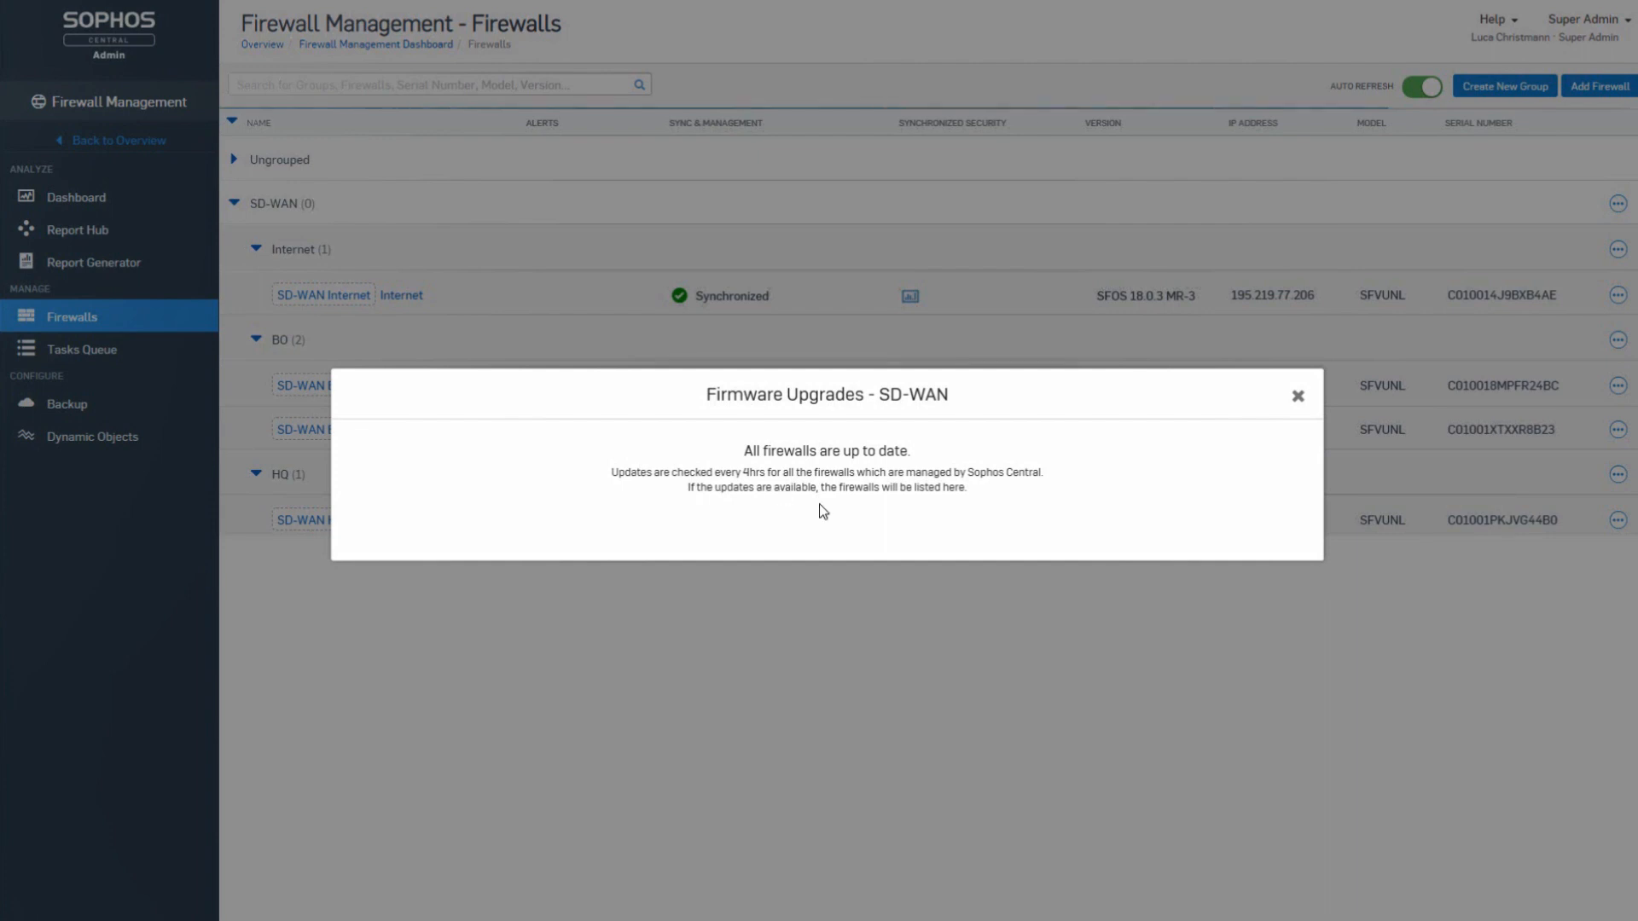
pyautogui.click(1296, 398)
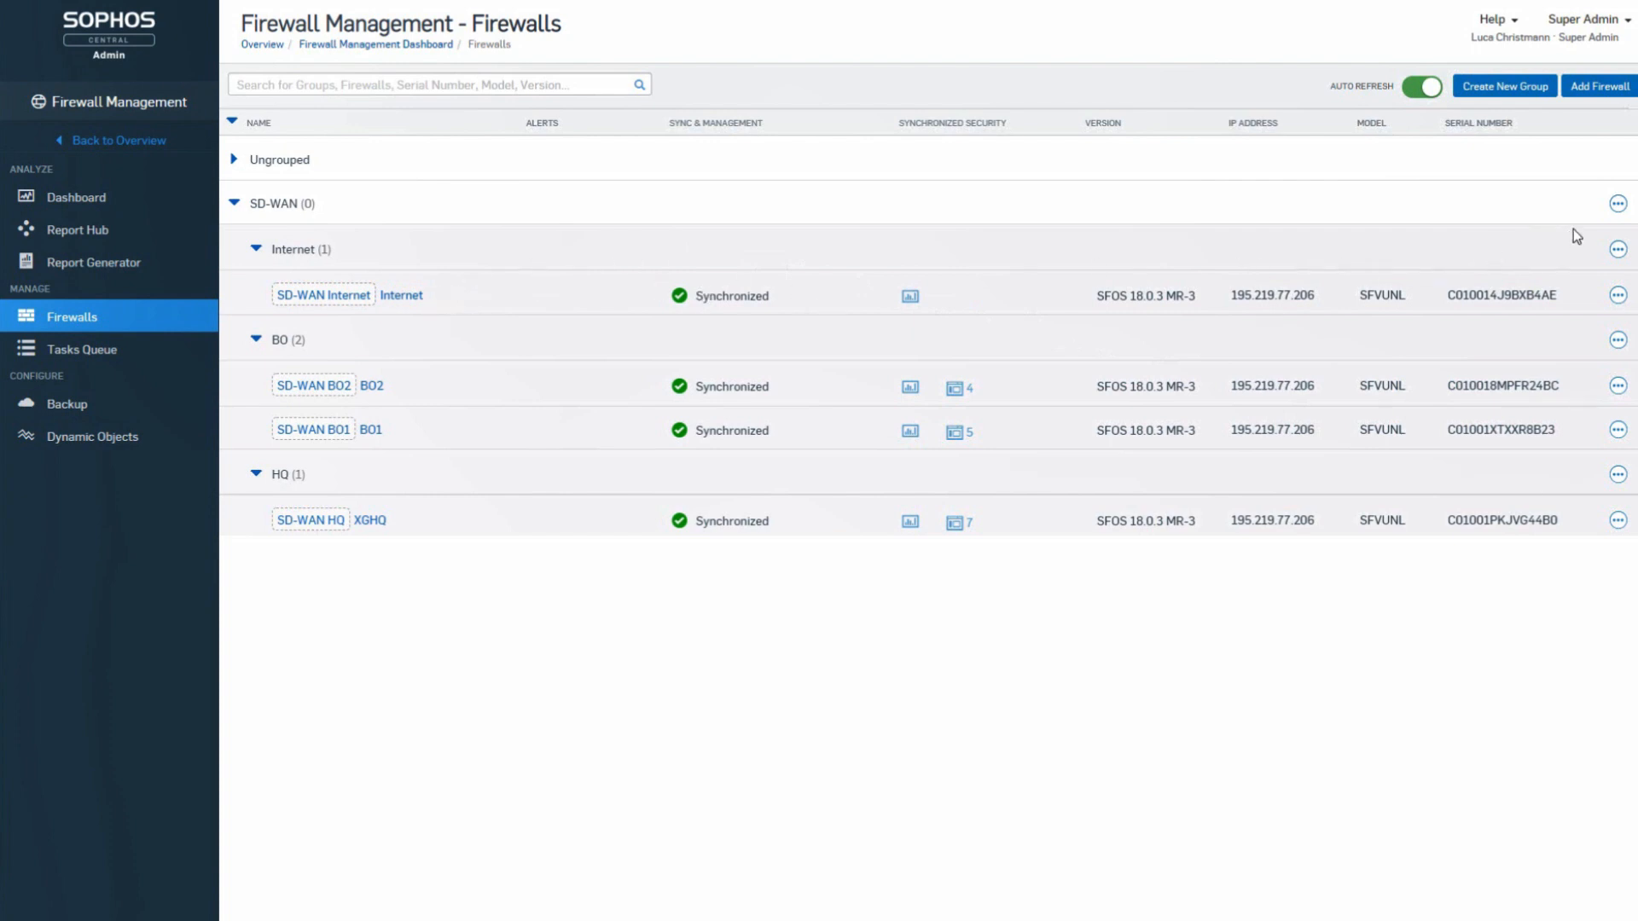
# Step: Open the SD-WAN group's policy management and review its firewall rules, intrusion prevention policies and web policies
pyautogui.click(1617, 205)
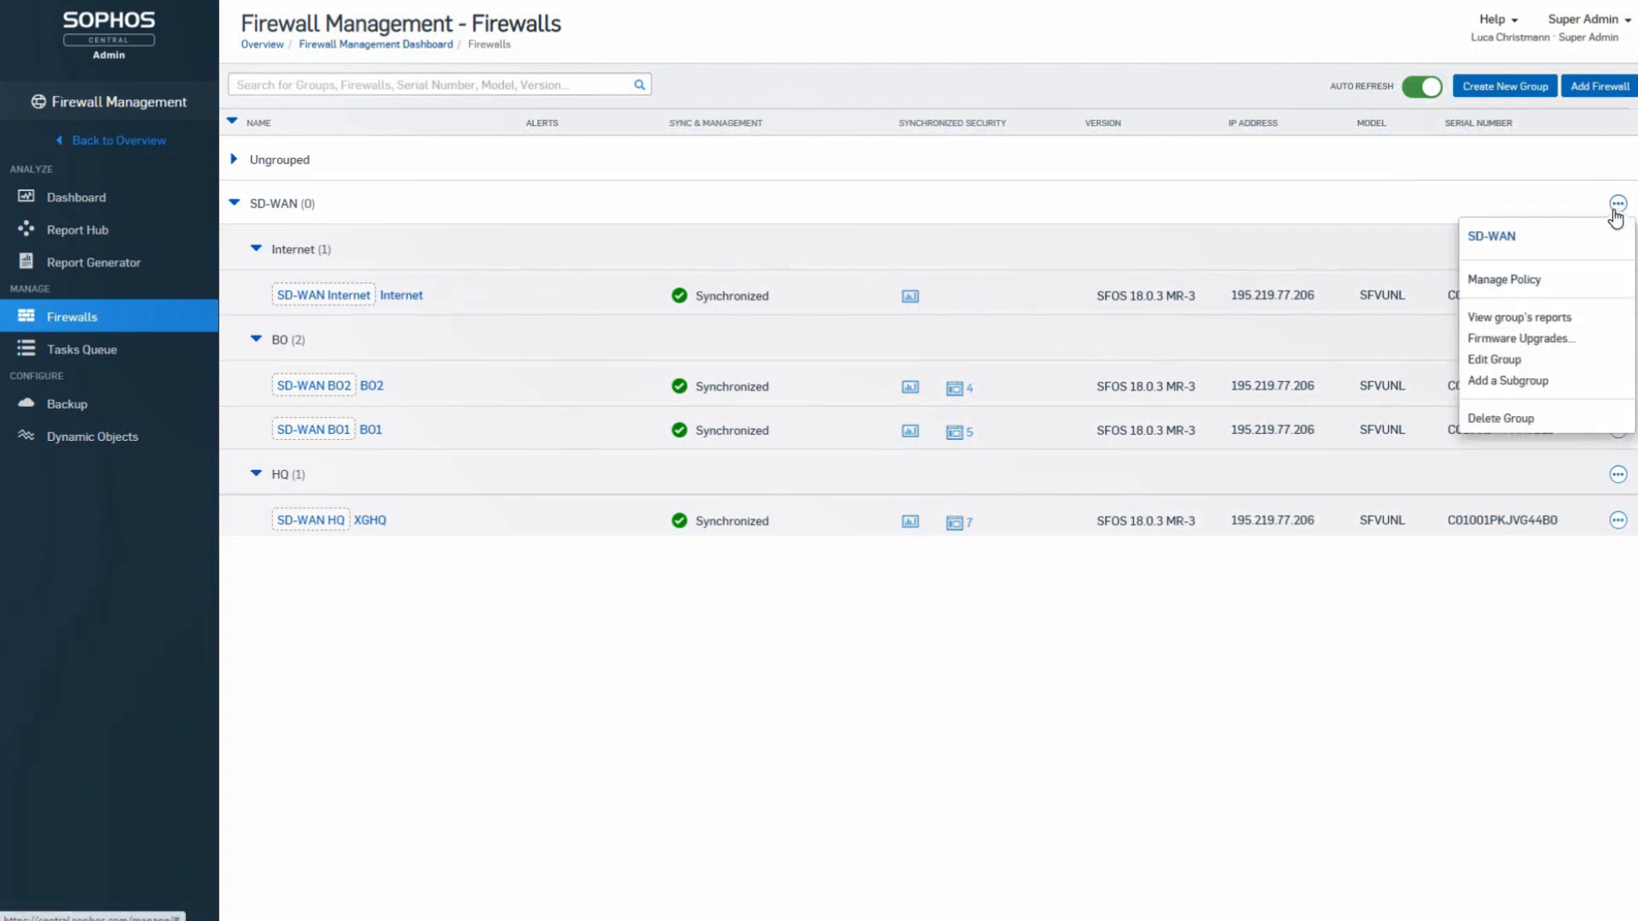
pyautogui.click(1531, 288)
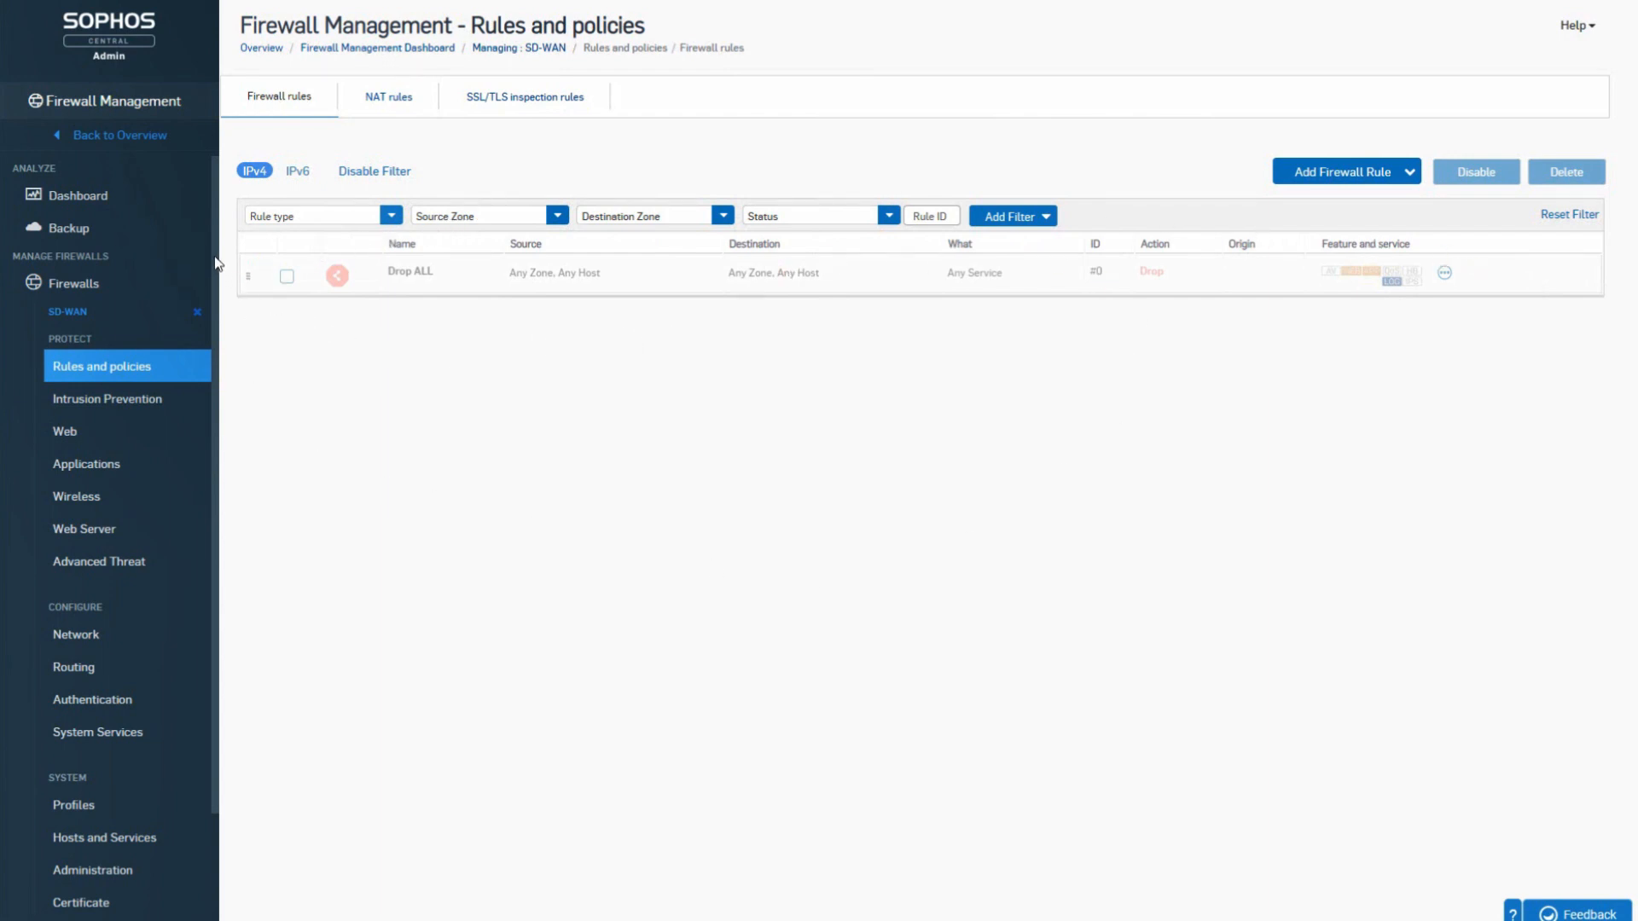
pyautogui.scroll(-1, 220, 268)
pyautogui.scroll(-2, 220, 267)
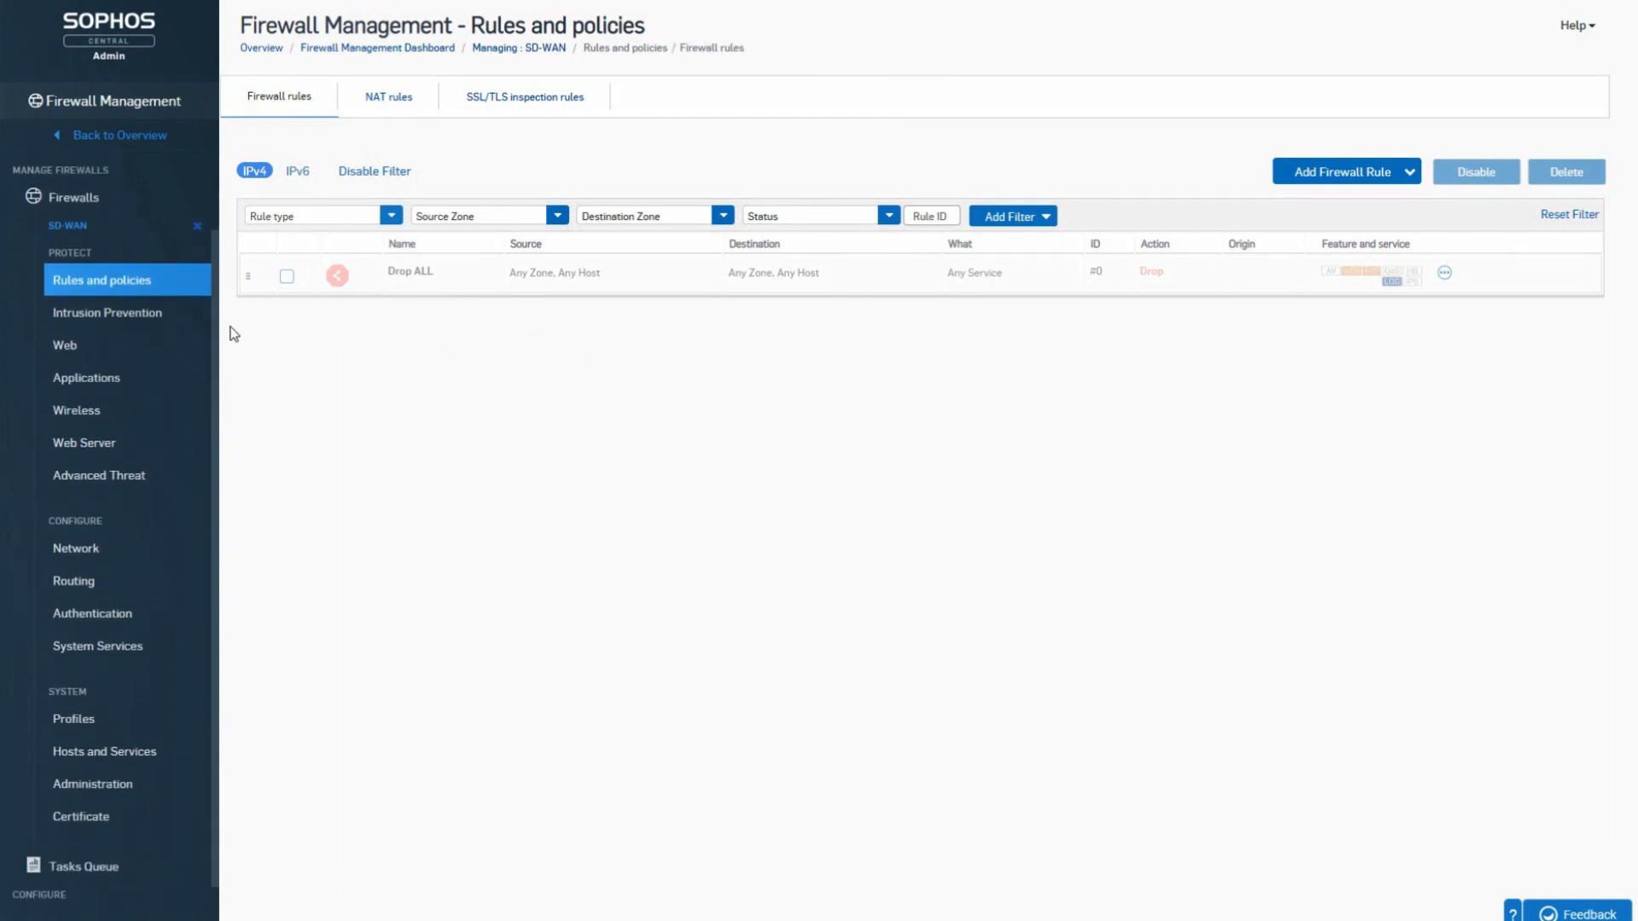
pyautogui.click(94, 300)
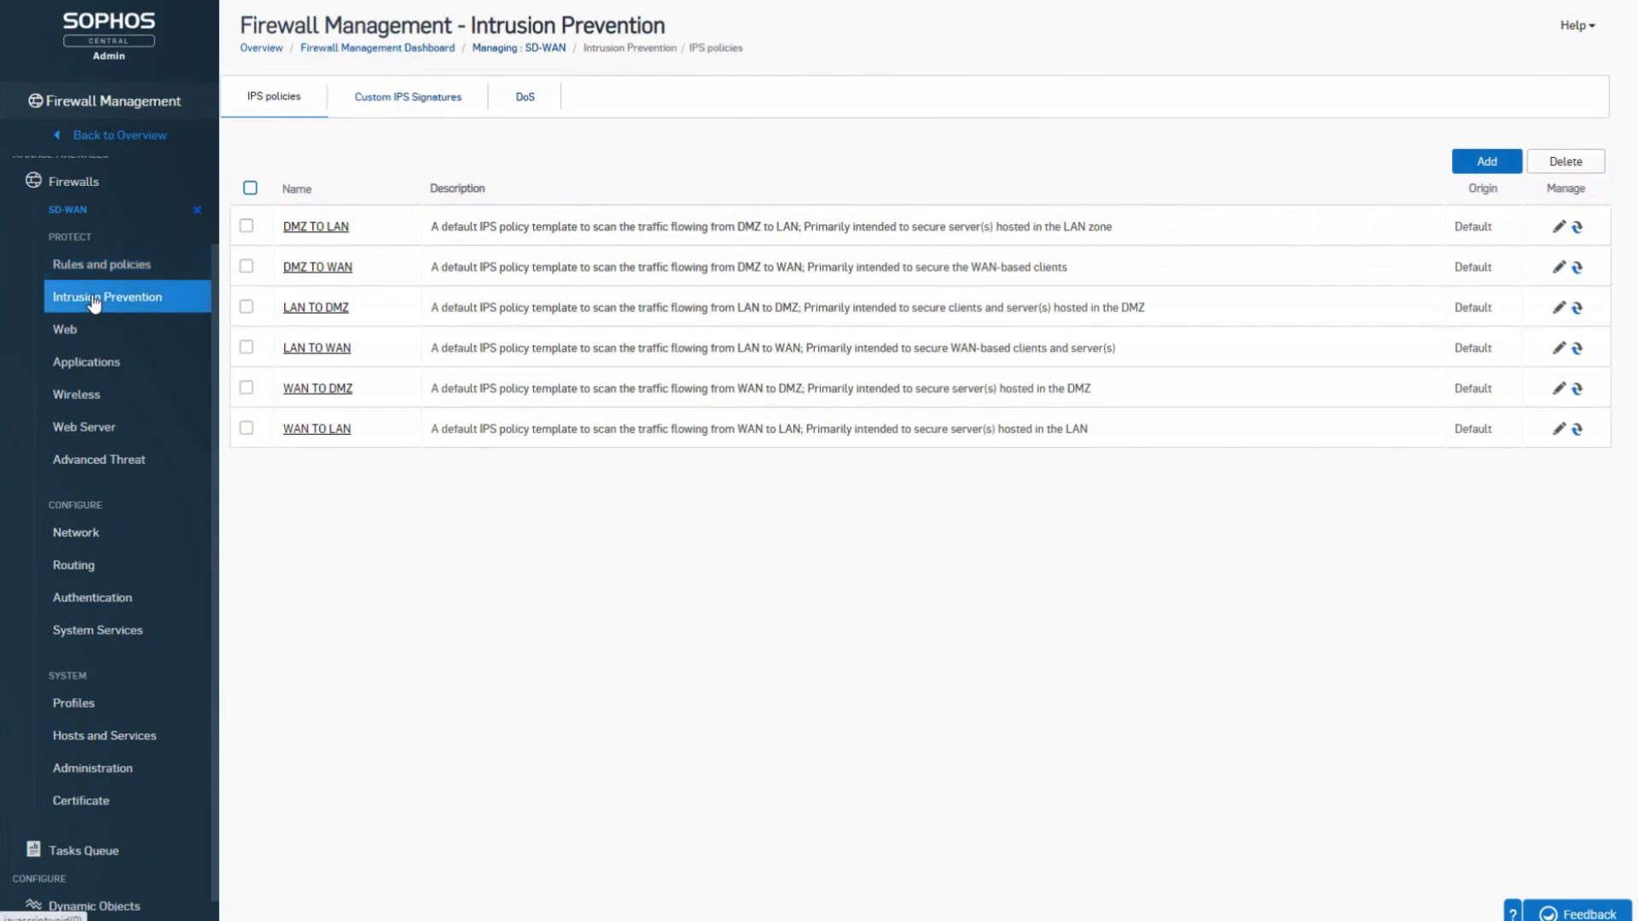
pyautogui.click(76, 330)
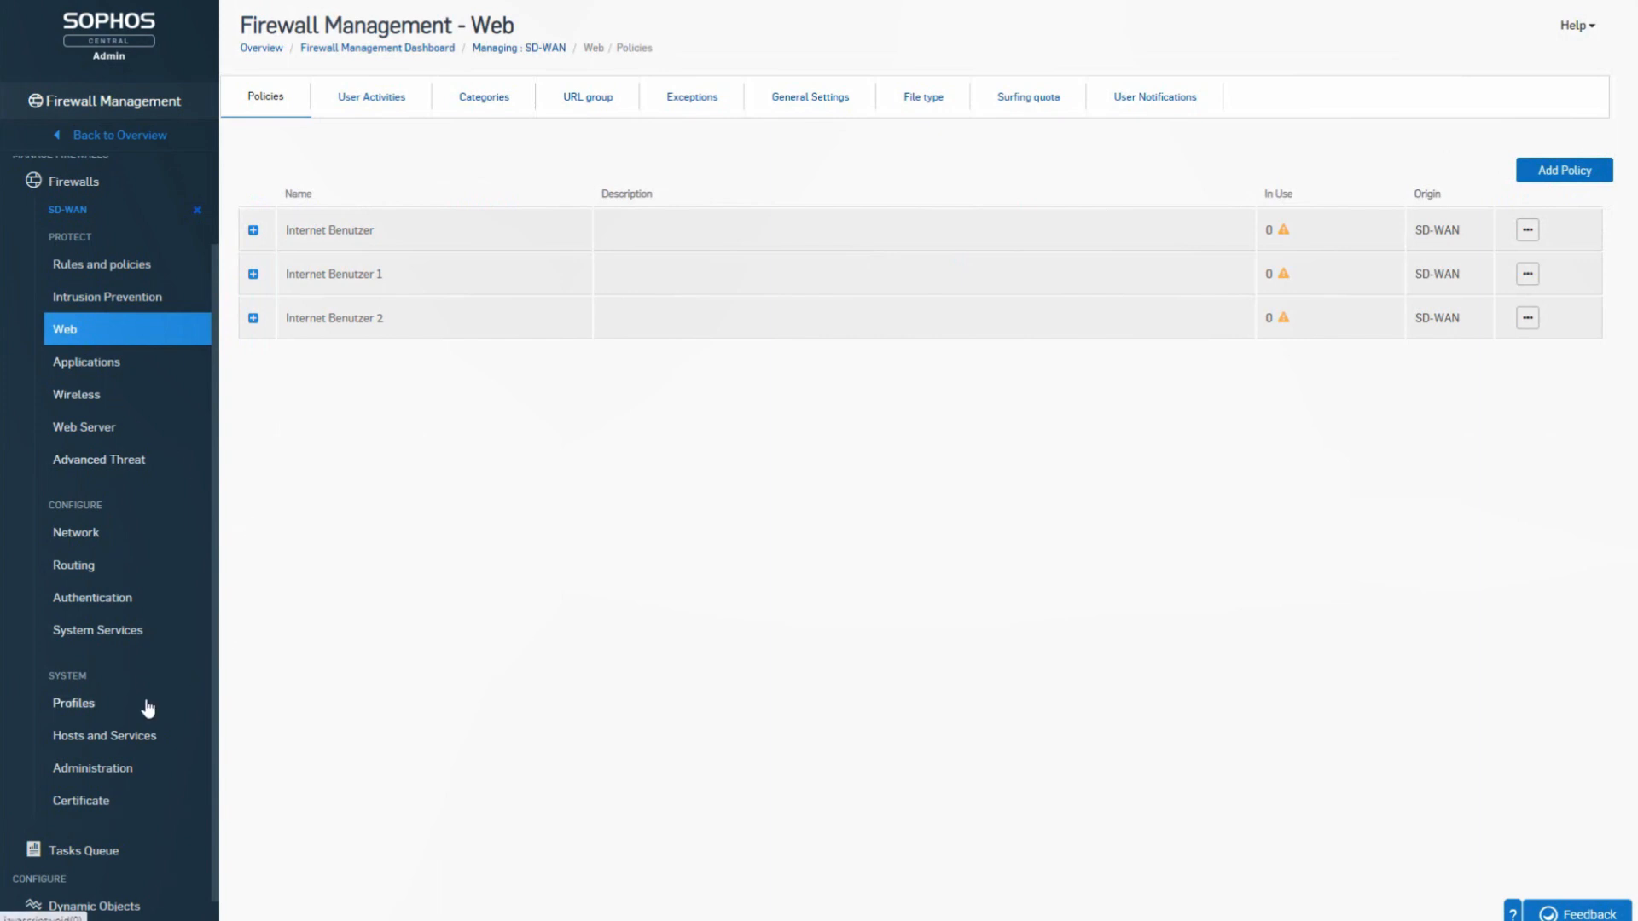
# Step: Add an IP host named XG Academy with the IP address 1.2.3.4 to the SD-WAN group's hosts and services
pyautogui.click(118, 748)
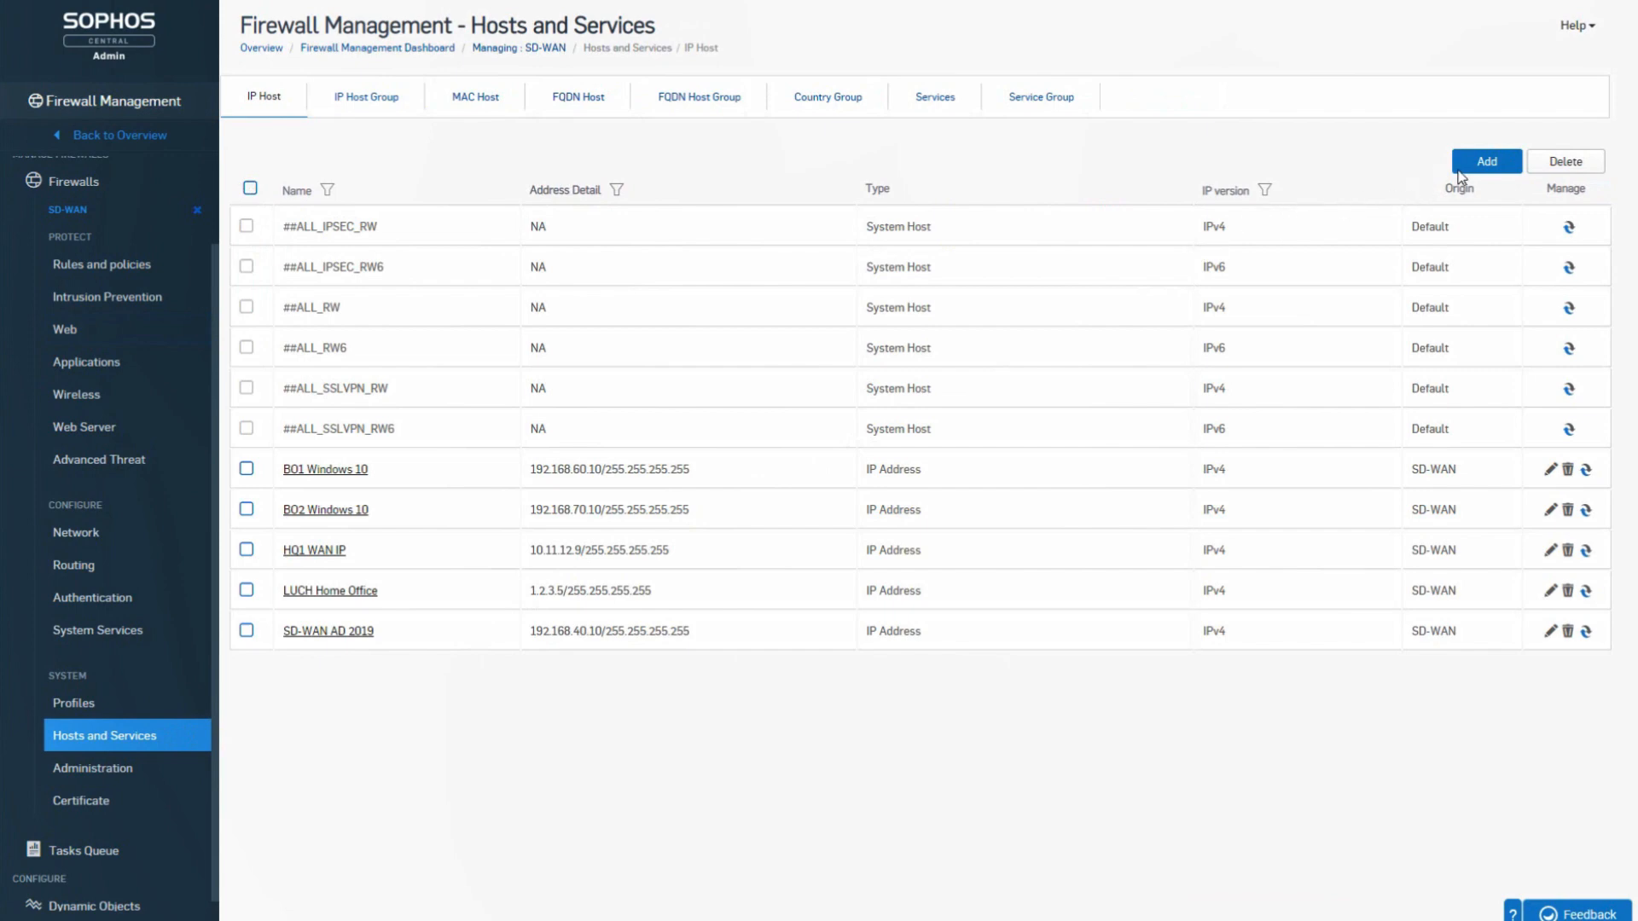
pyautogui.click(1484, 162)
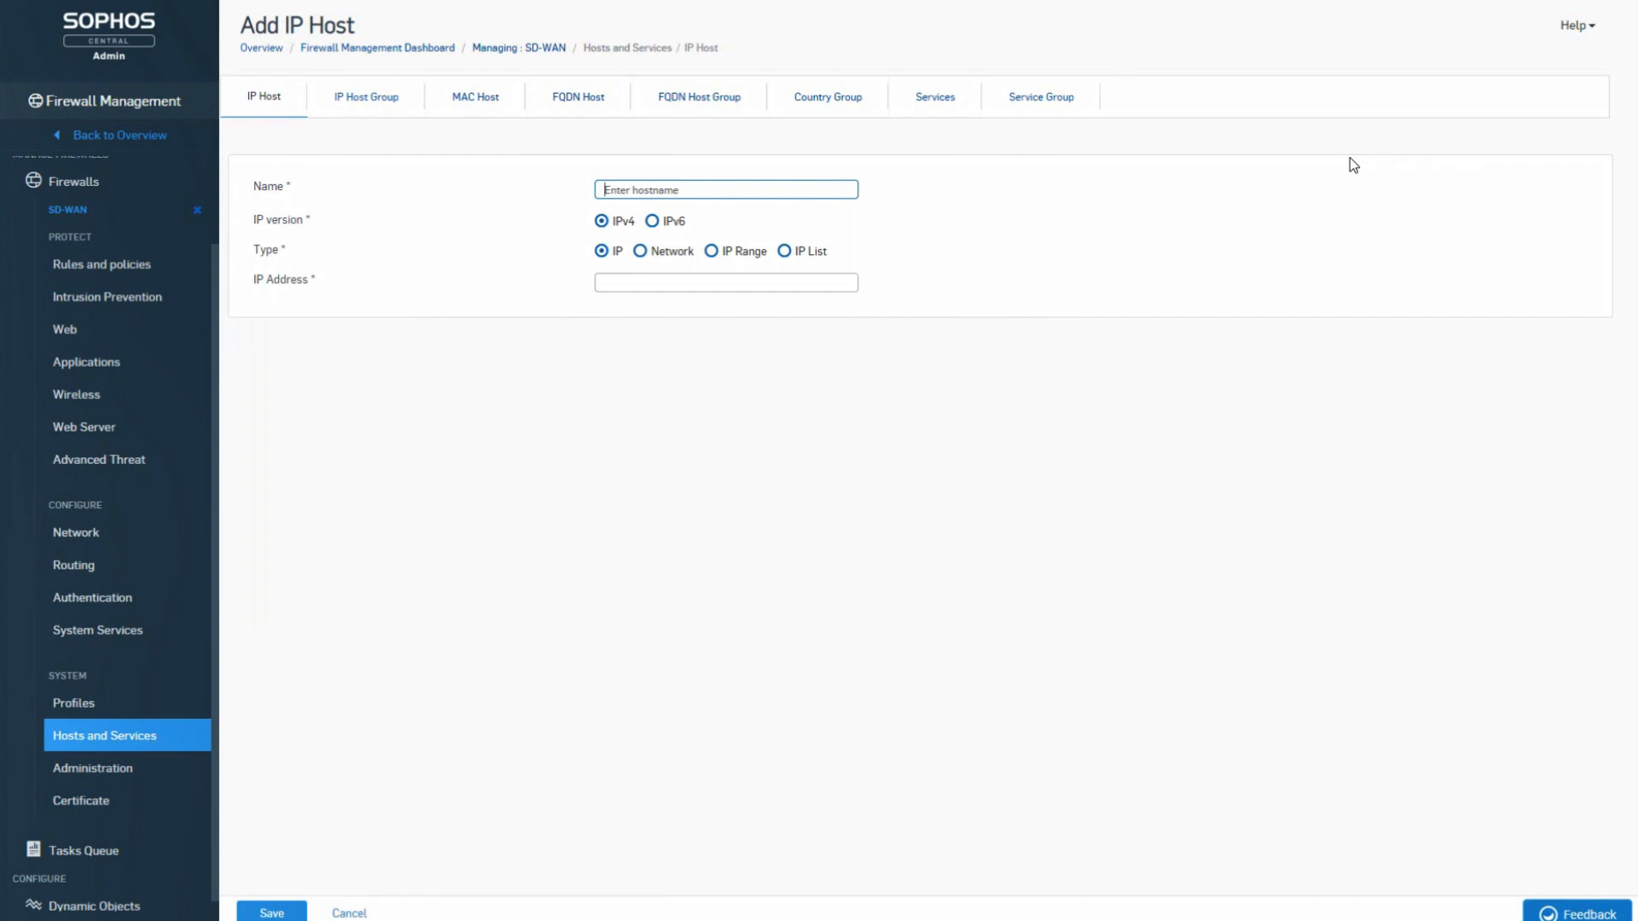
pyautogui.write('XG Academy')
pyautogui.press('Tab')
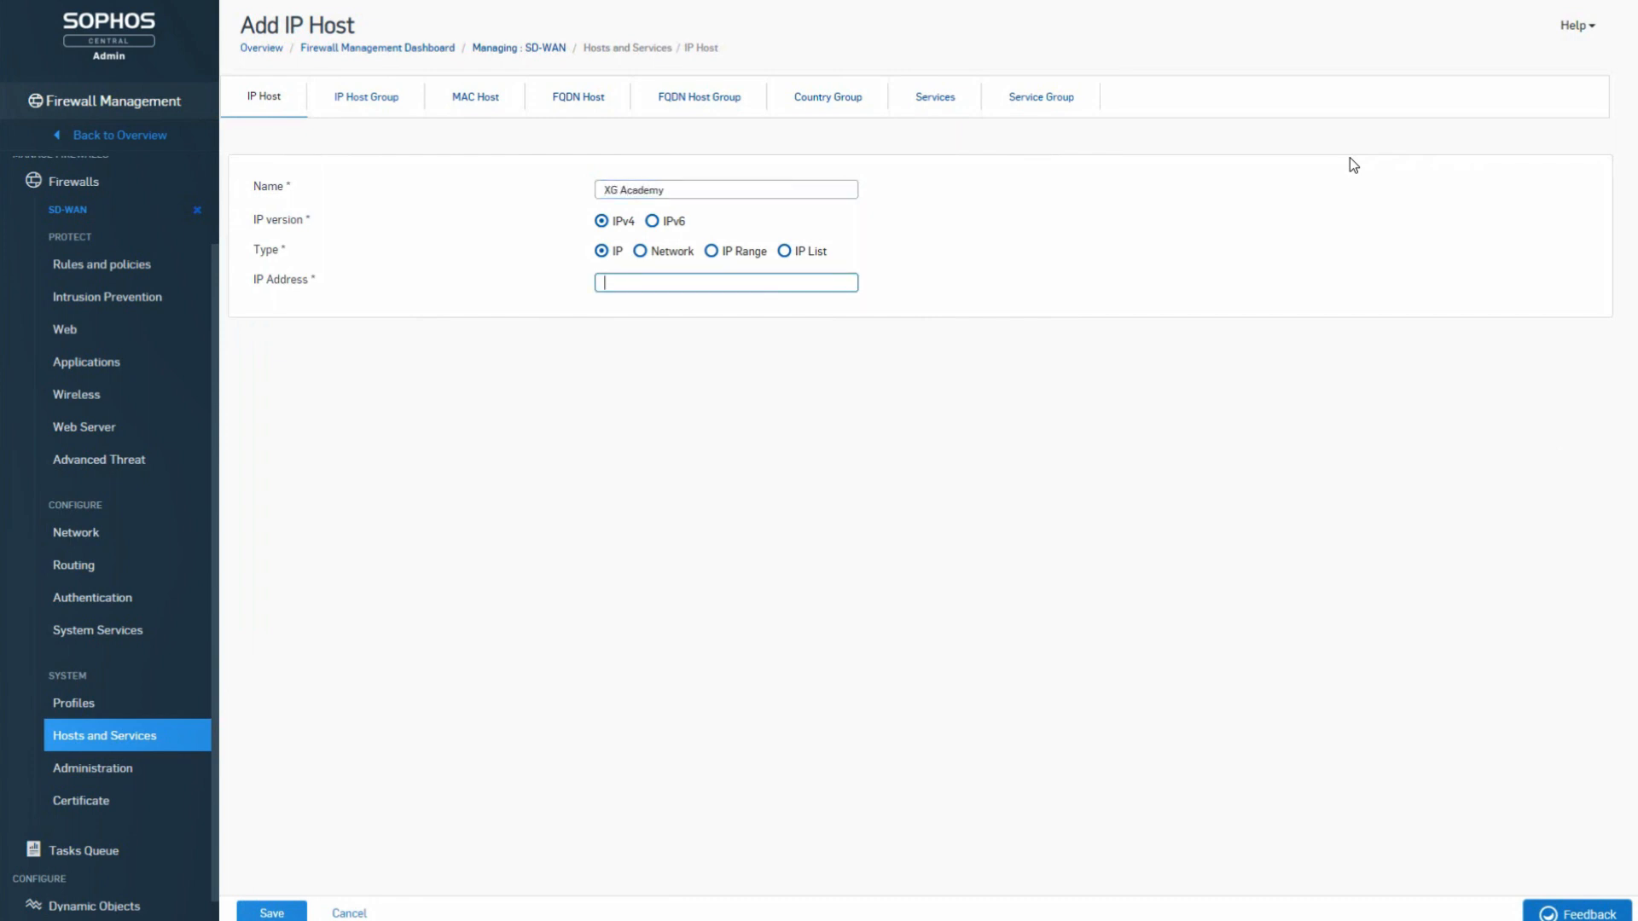
pyautogui.write('1.2.3.4')
pyautogui.click(271, 913)
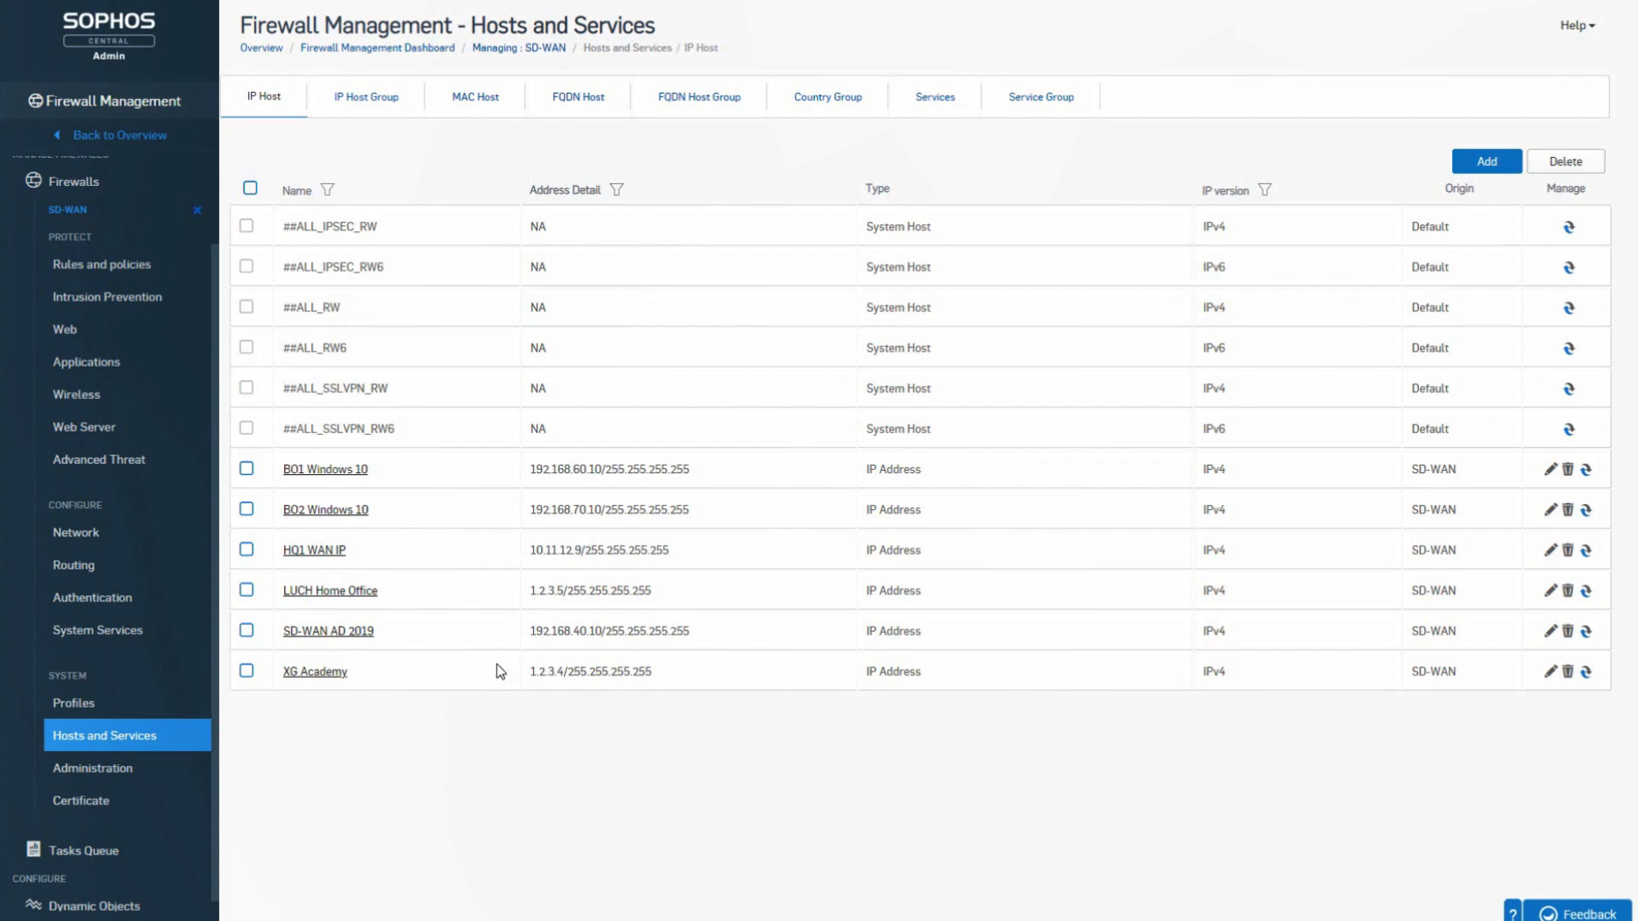
# Step: Inspect BO task #114 in the tasks queue, including the full transaction details for the SD-WAN BO2 firewall
pyautogui.click(135, 862)
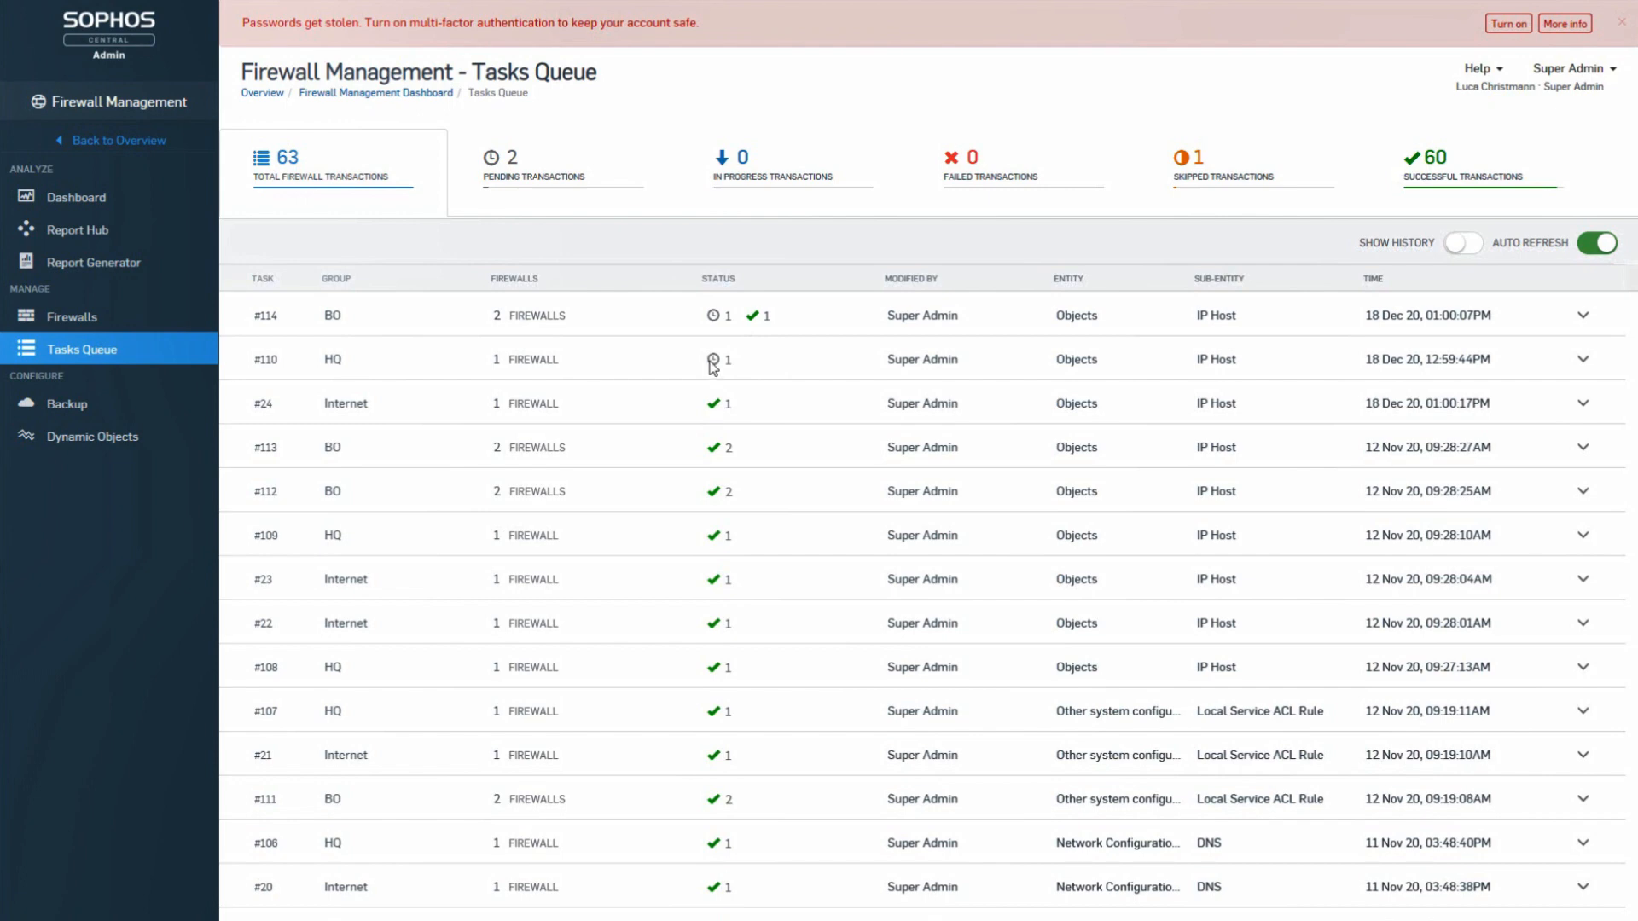
pyautogui.click(1583, 316)
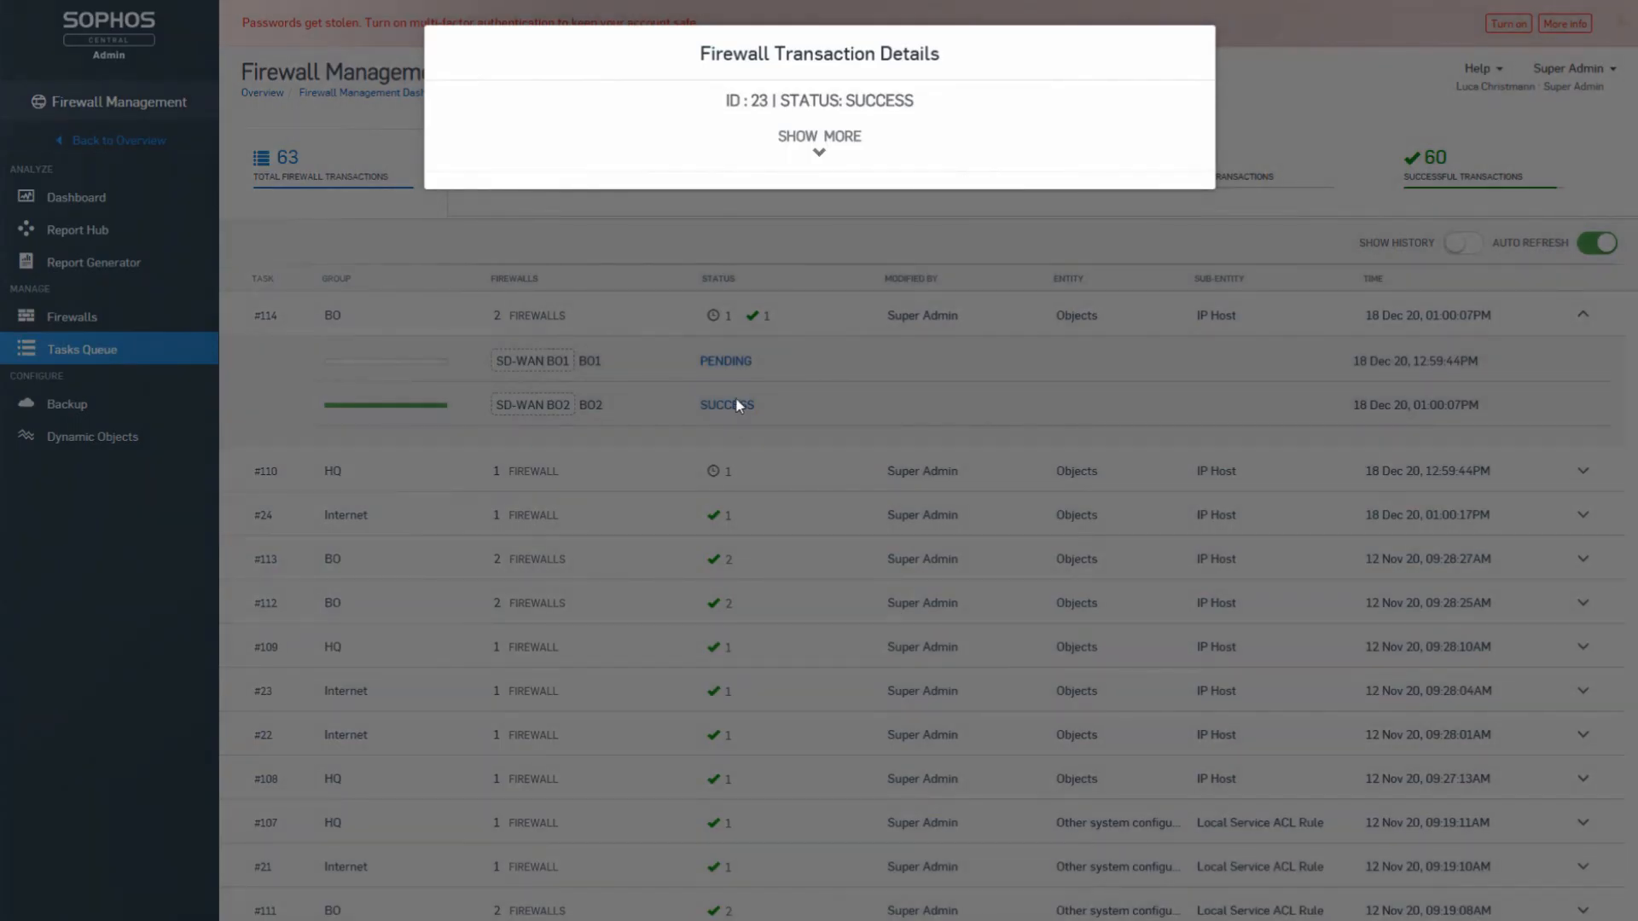
pyautogui.click(823, 152)
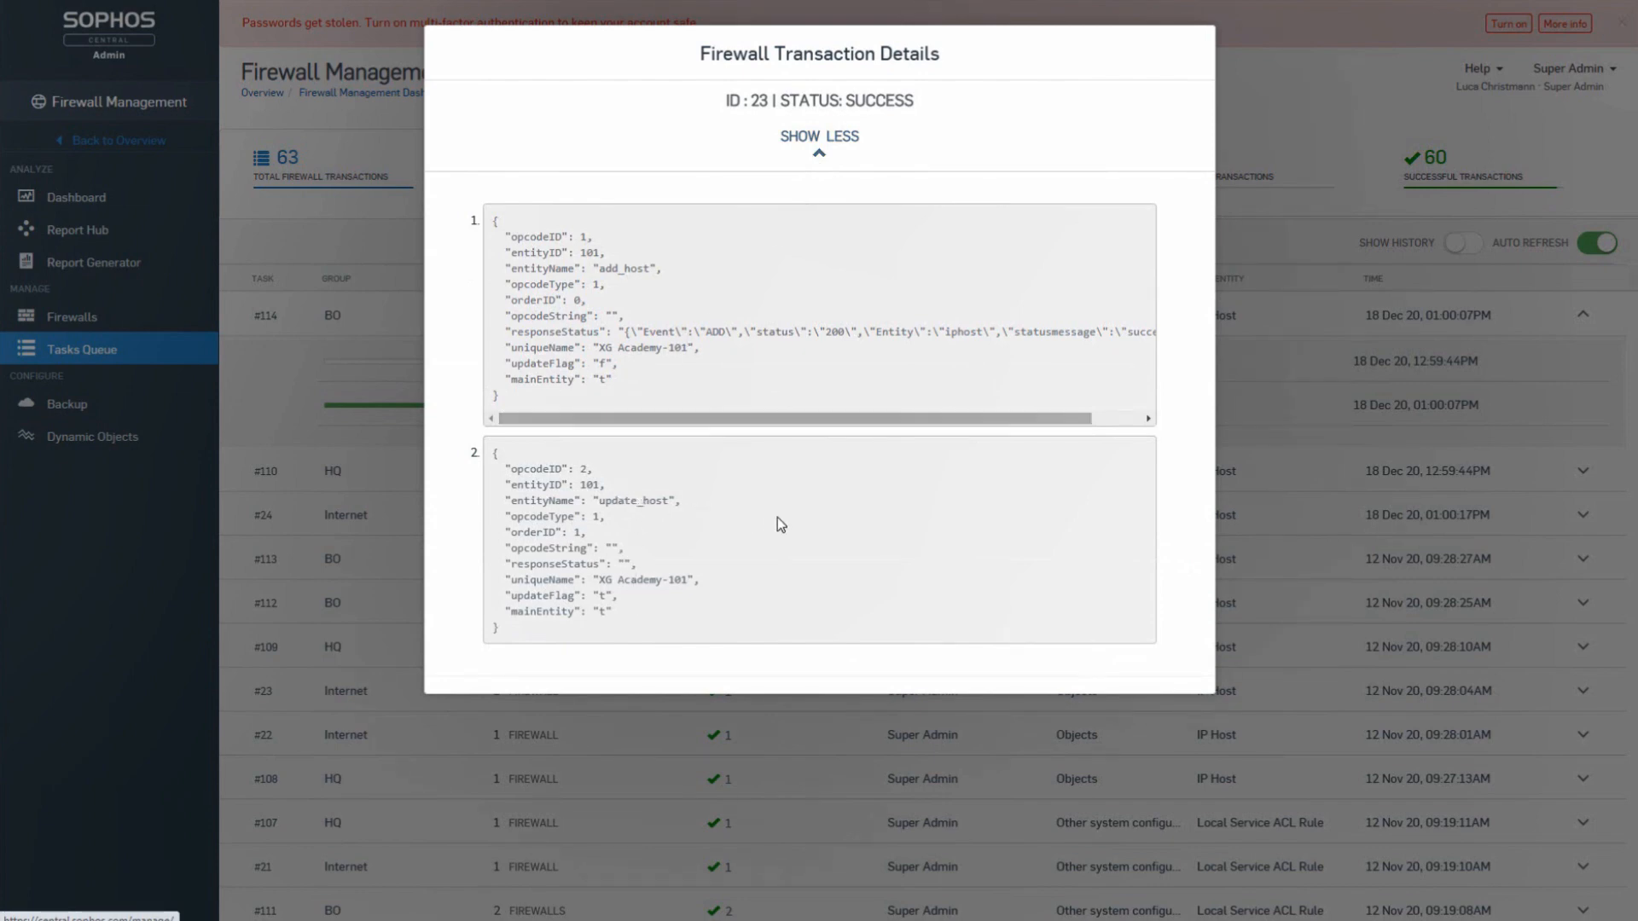
pyautogui.click(1264, 85)
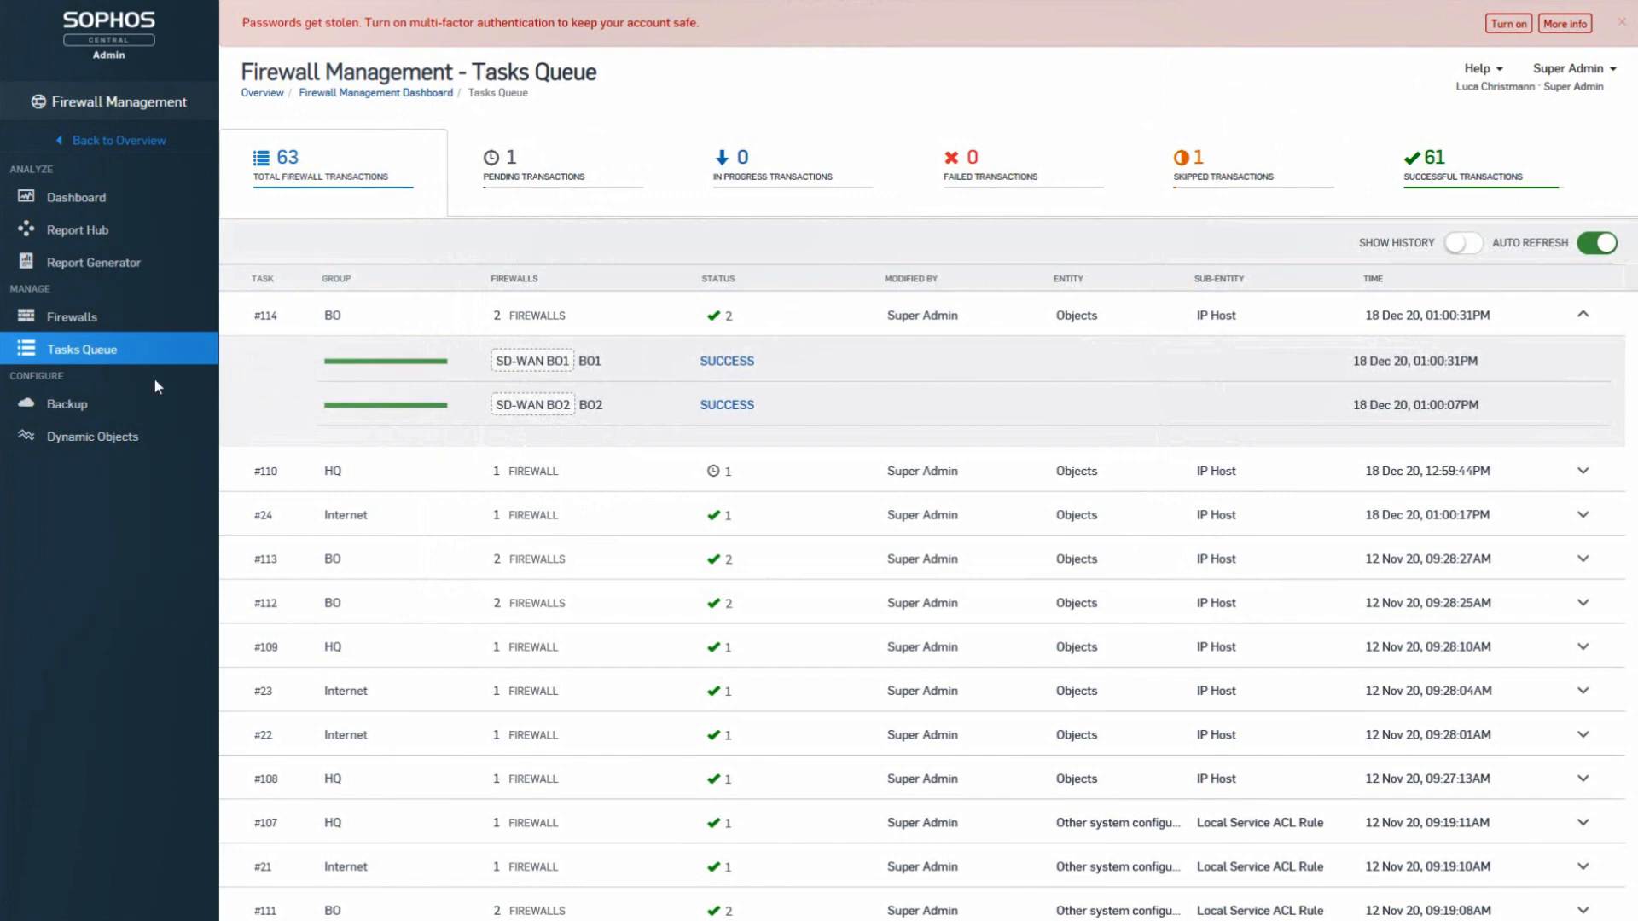
# Step: List the HQ firewall's stored backups, open the download prompt for the 2020-12-14 backup and cancel it
pyautogui.click(125, 407)
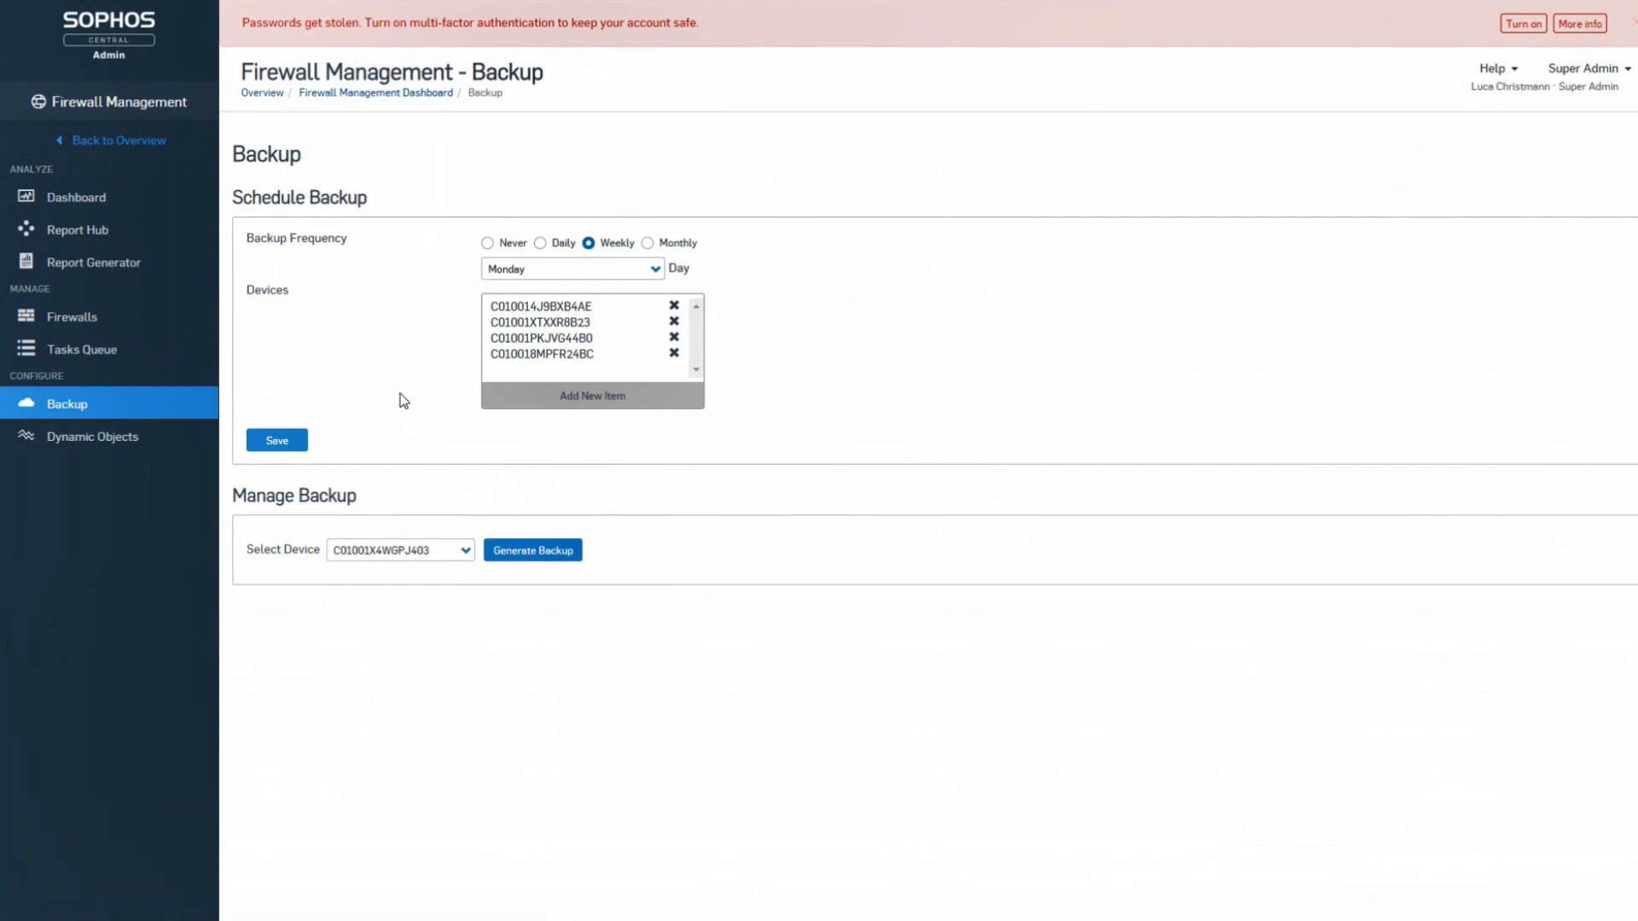
pyautogui.click(401, 556)
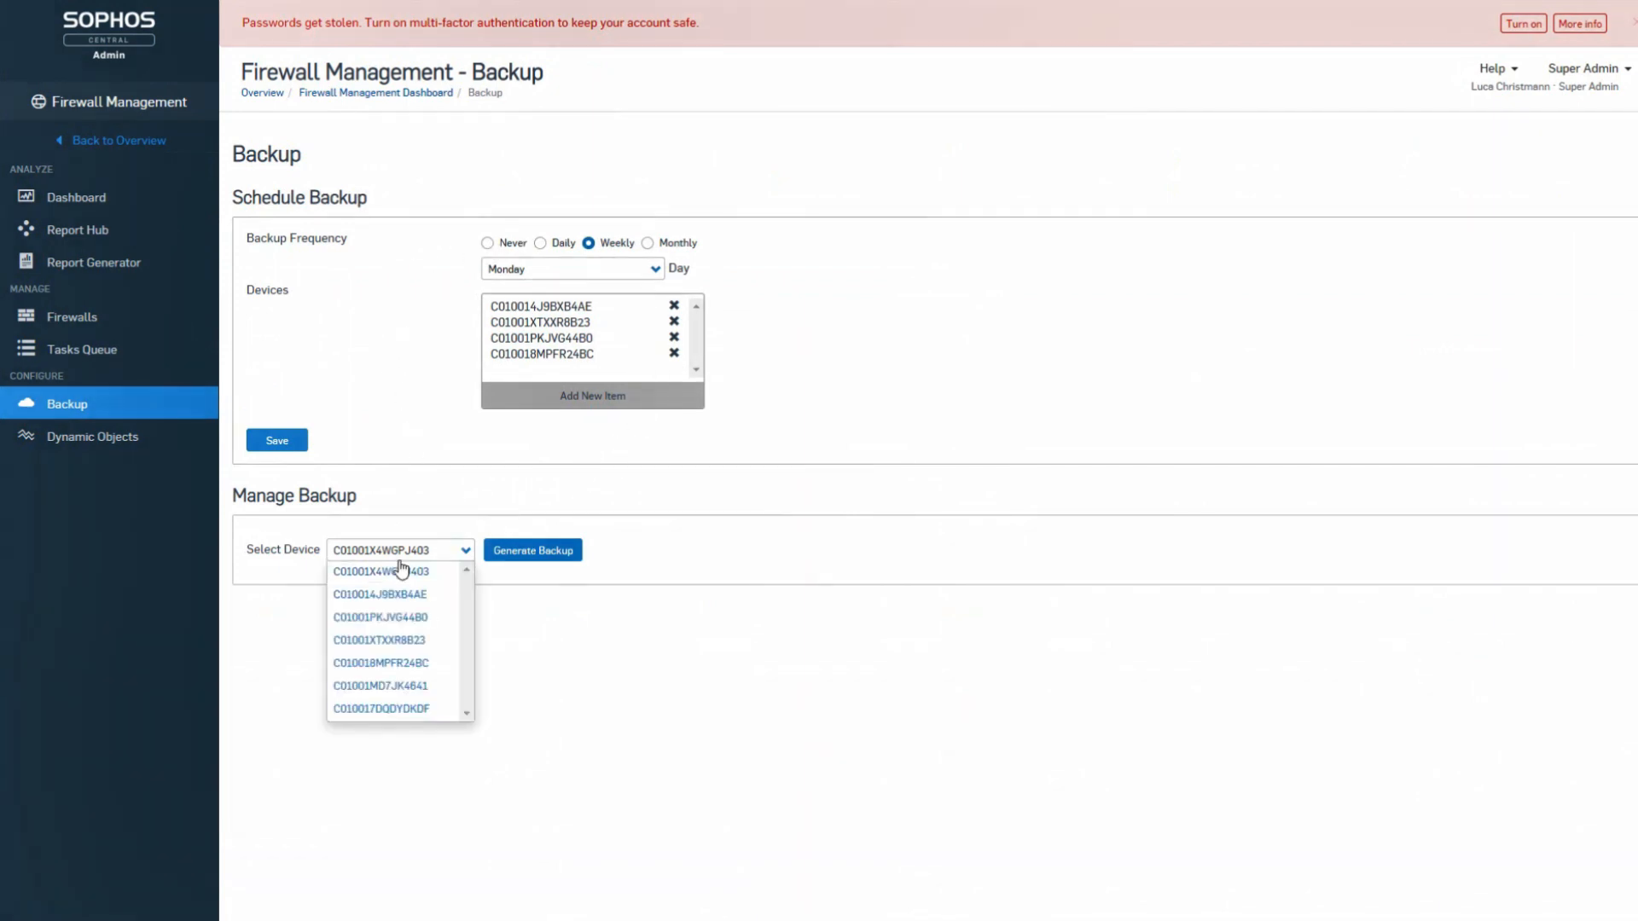
pyautogui.click(415, 618)
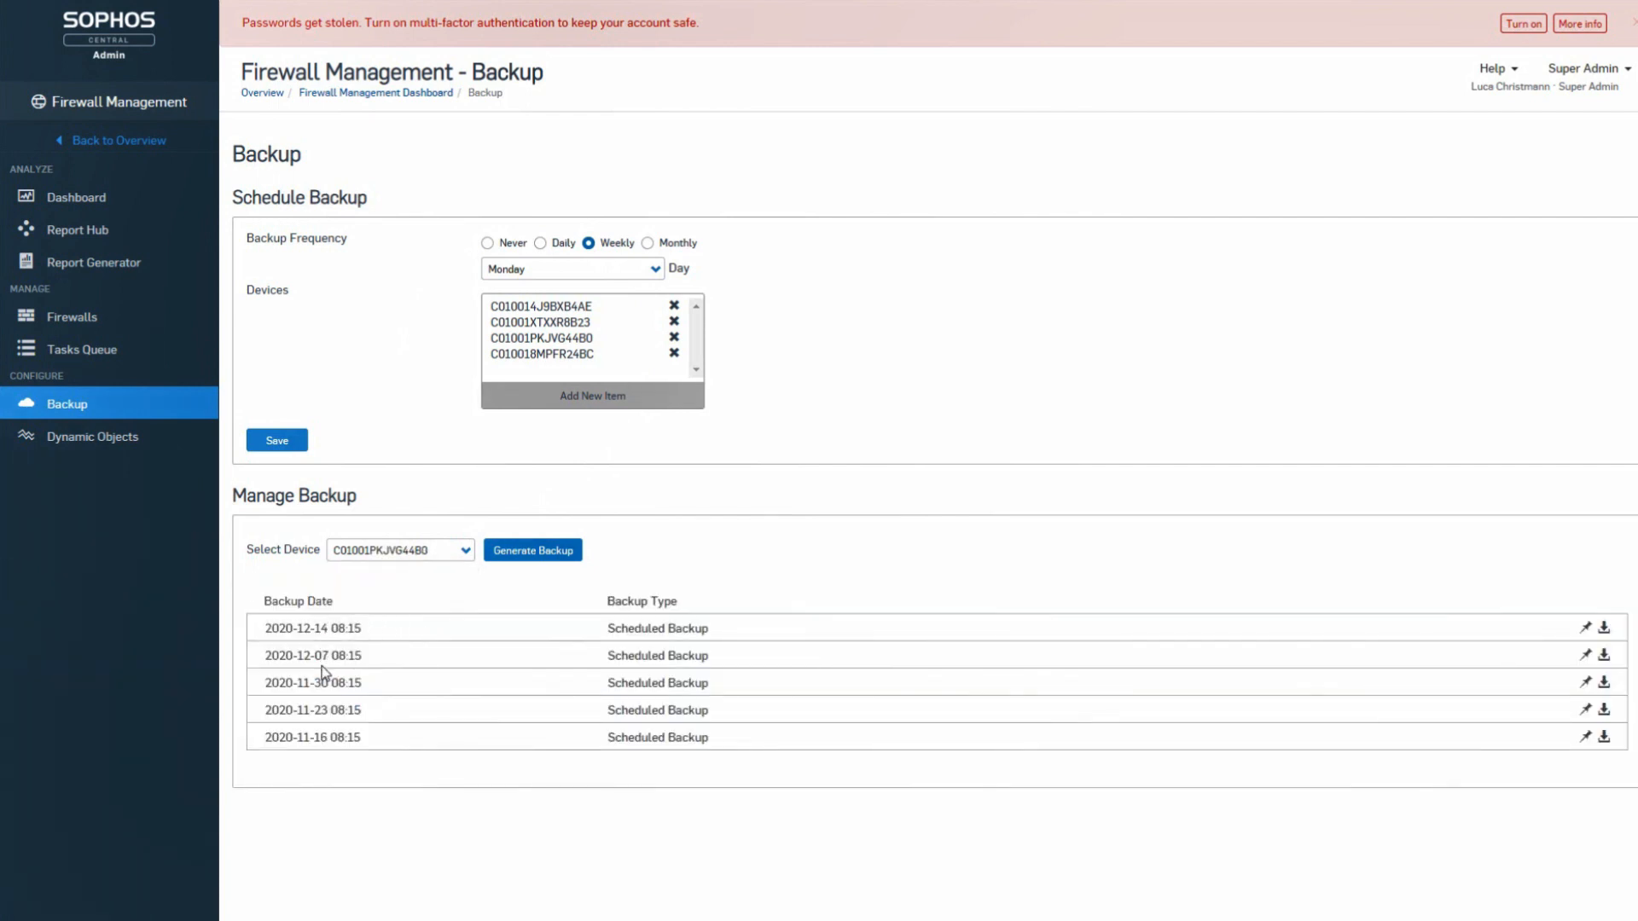
pyautogui.click(1603, 629)
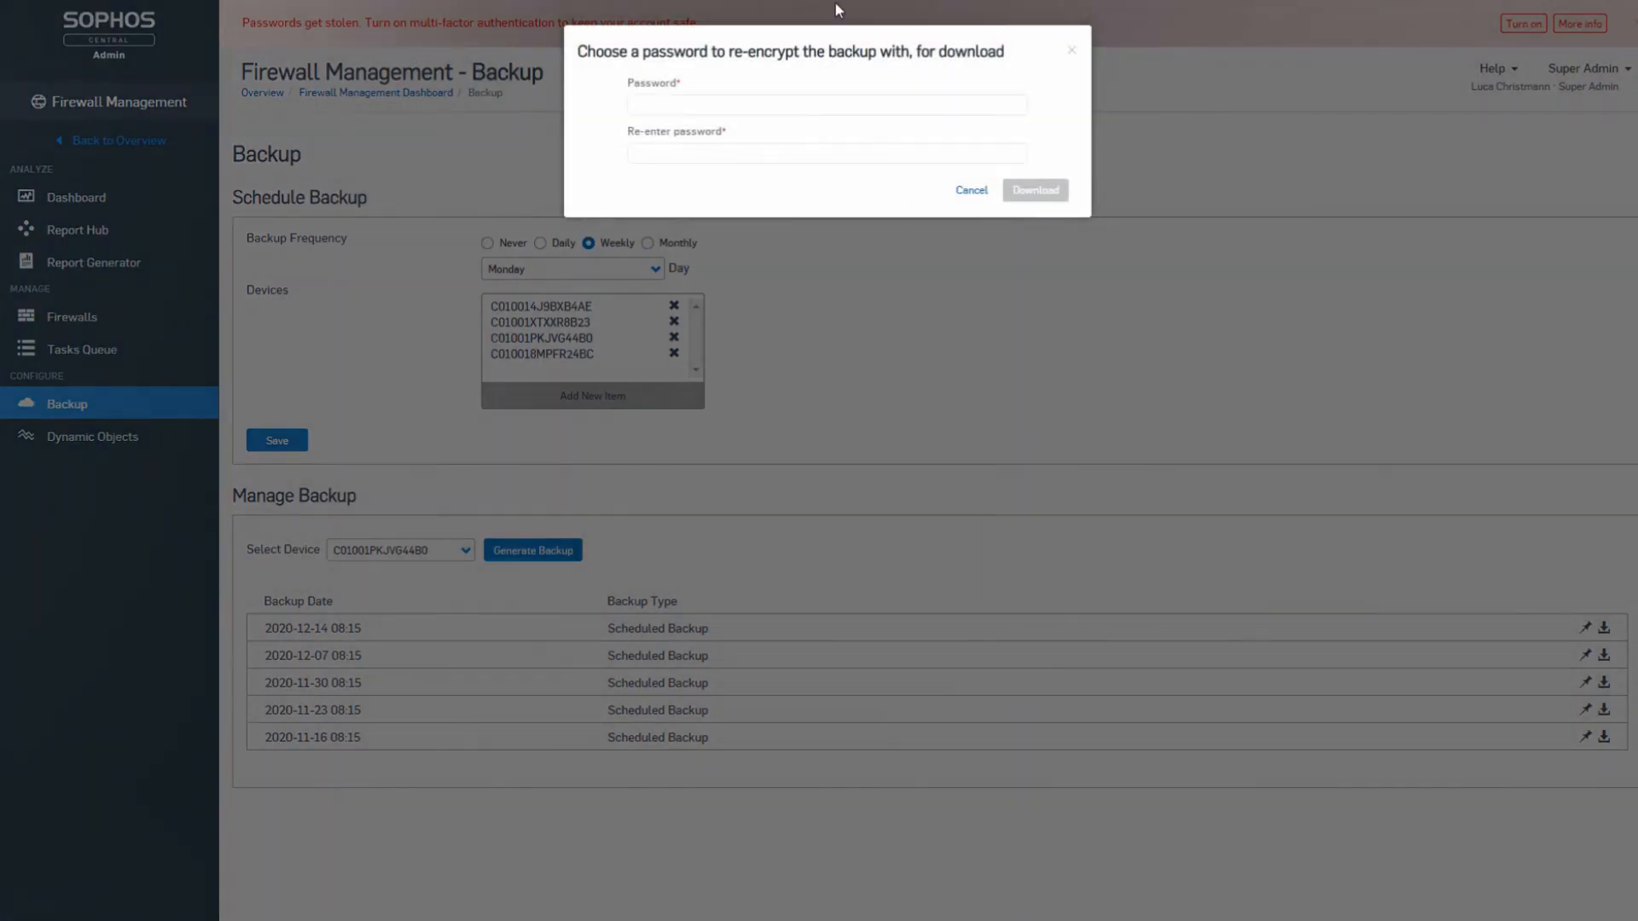
pyautogui.click(965, 205)
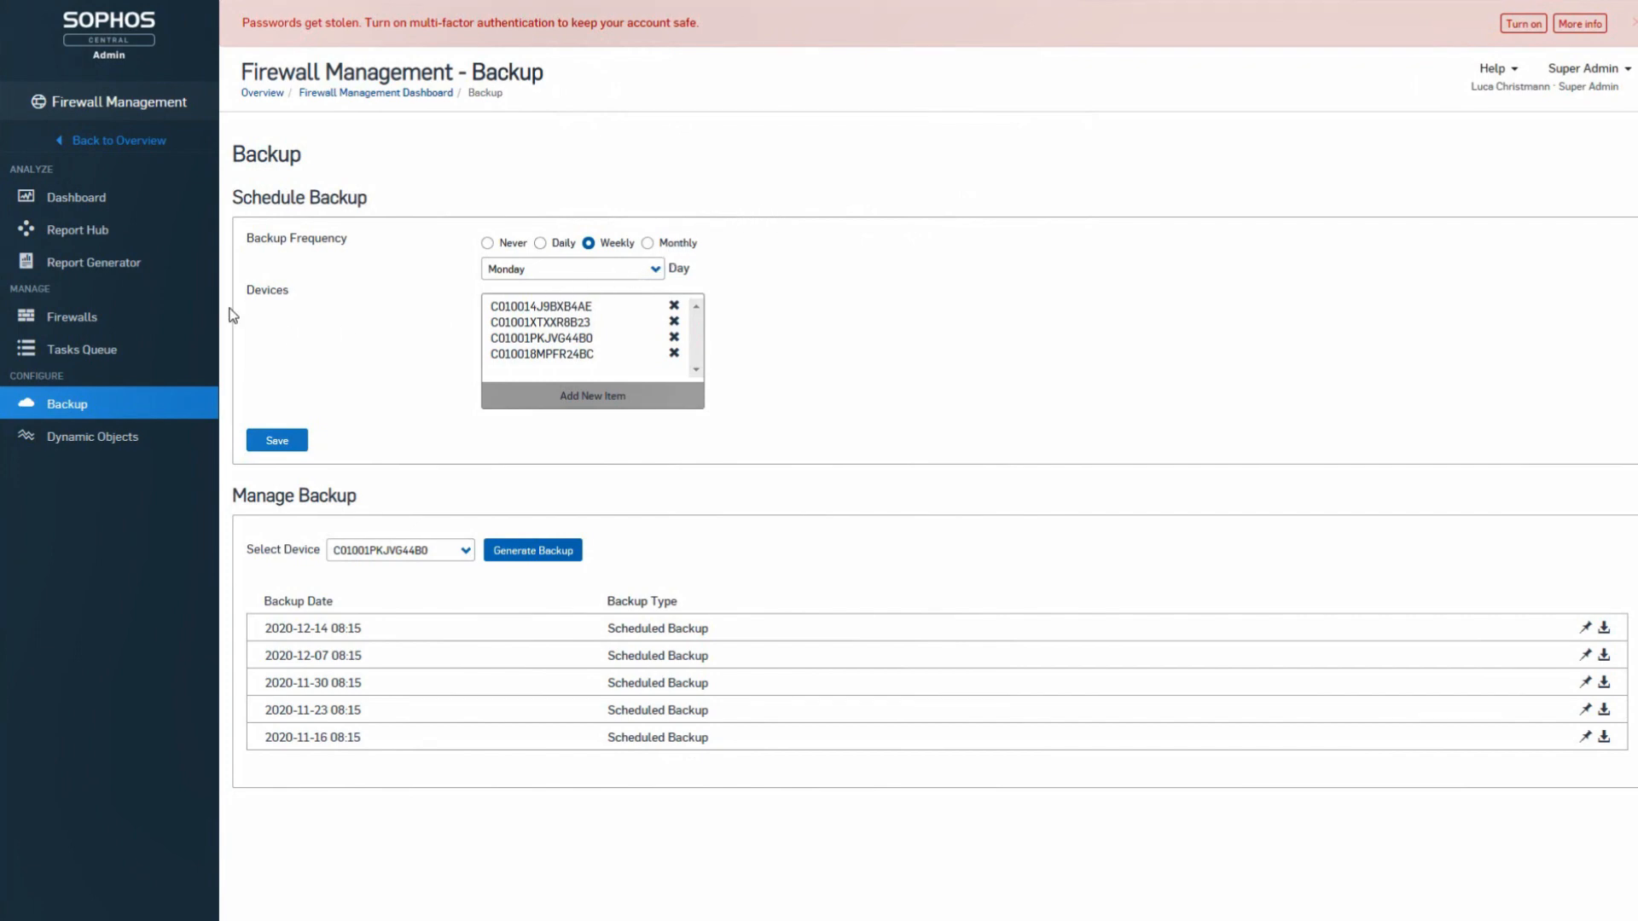
# Step: Open the XGHQ firewall from the SD-WAN group's HQ subgroup and view its local firewall rules
pyautogui.click(129, 329)
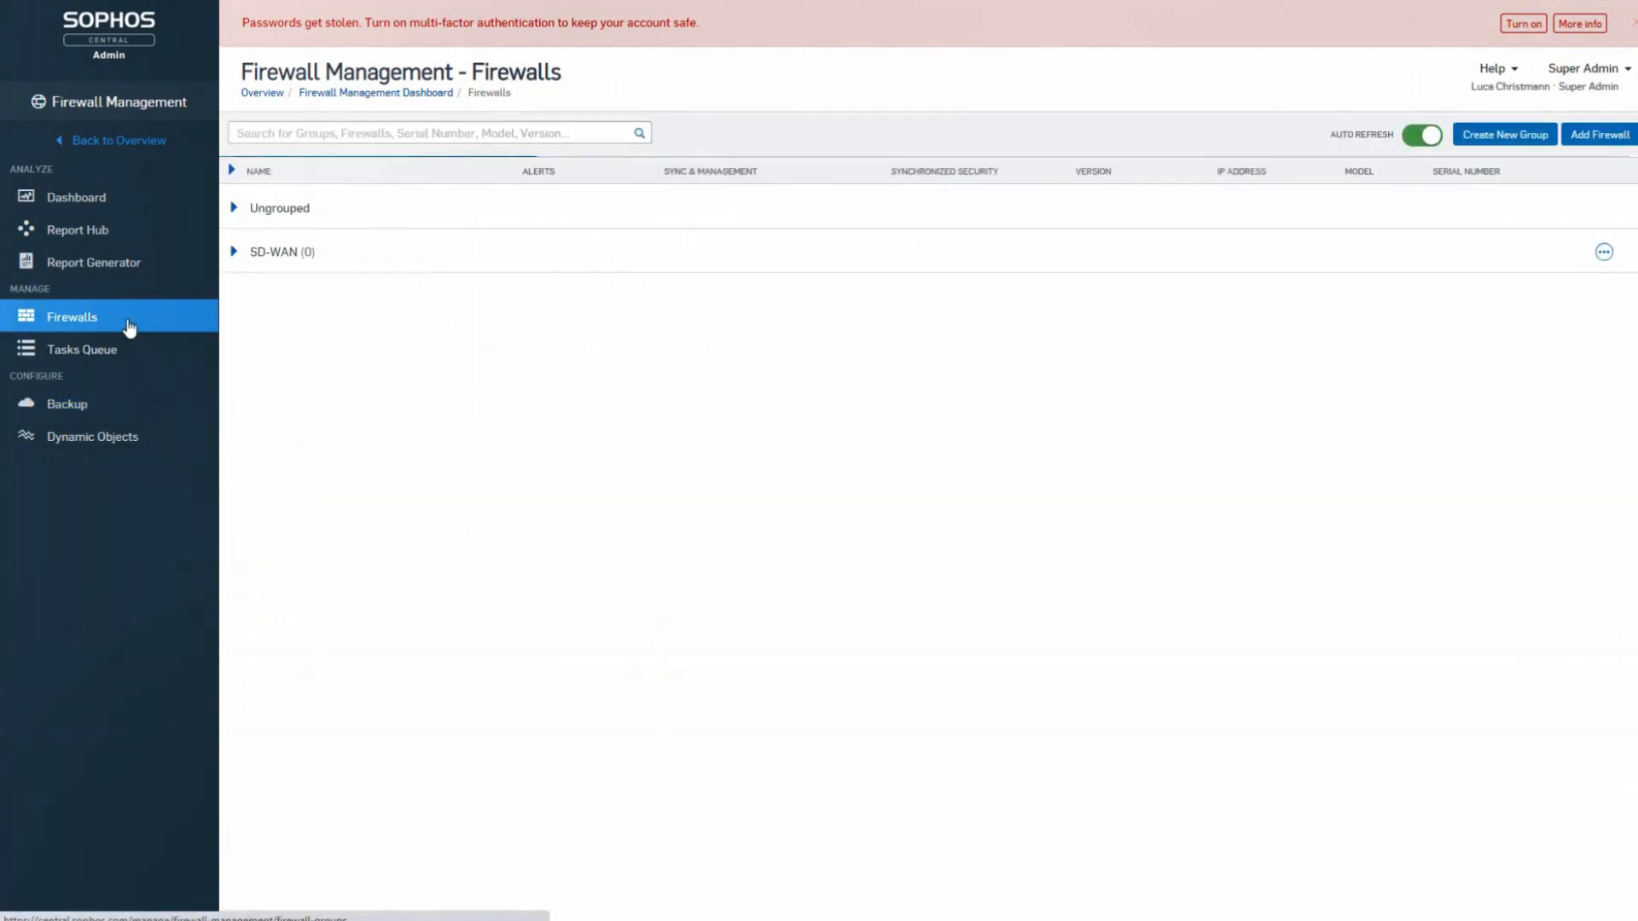
pyautogui.click(233, 251)
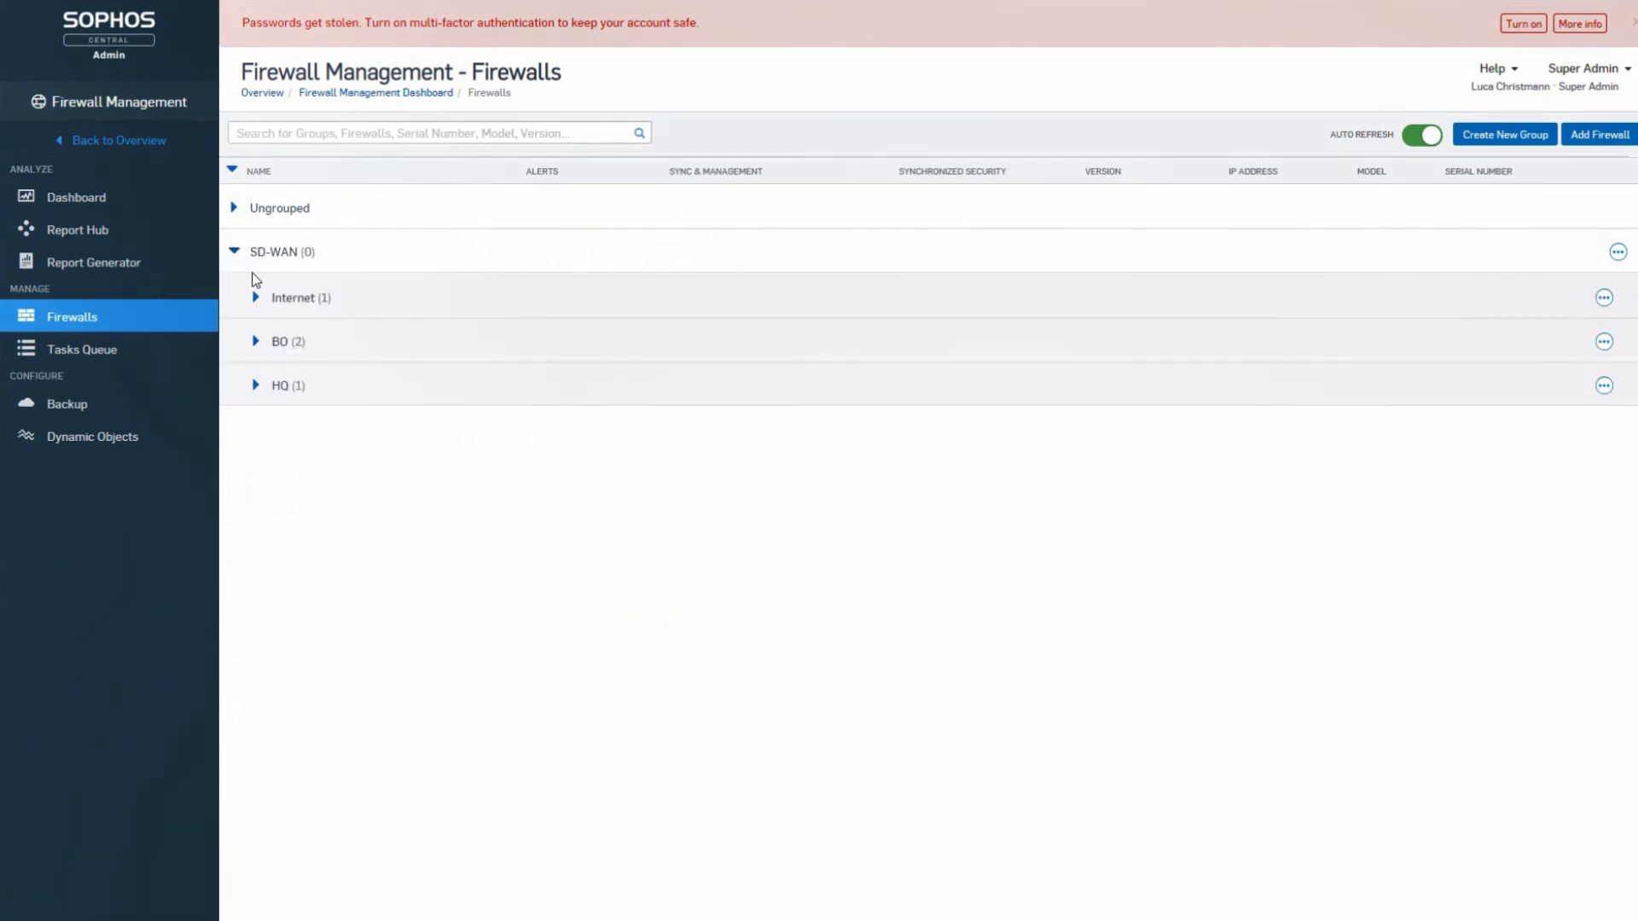
pyautogui.click(255, 389)
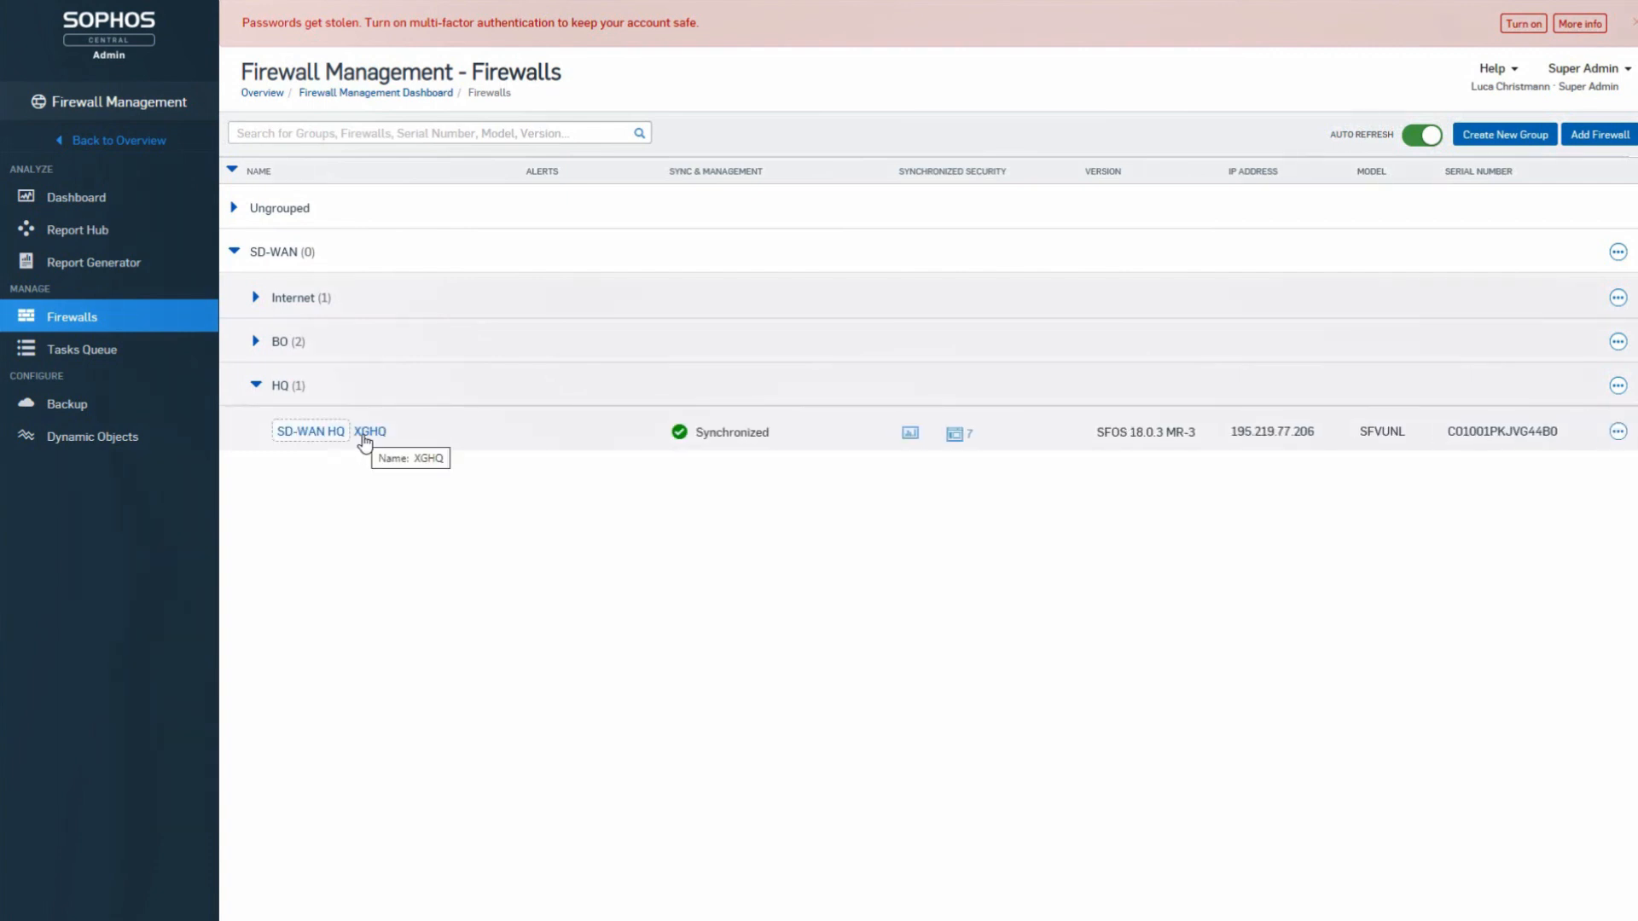
pyautogui.click(365, 435)
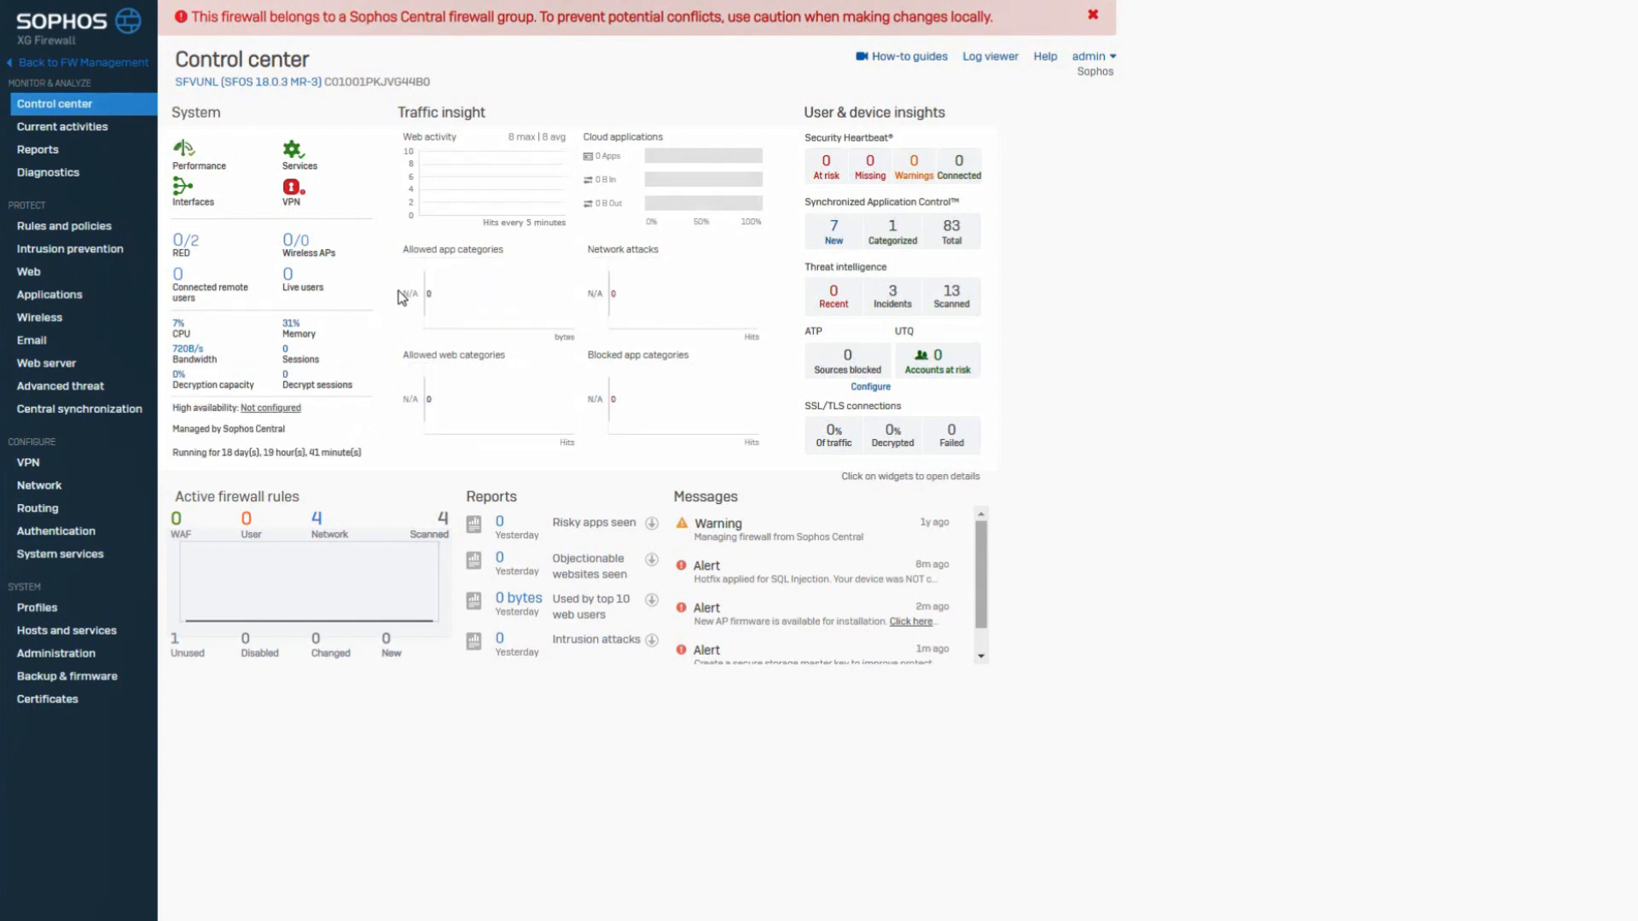
pyautogui.click(123, 235)
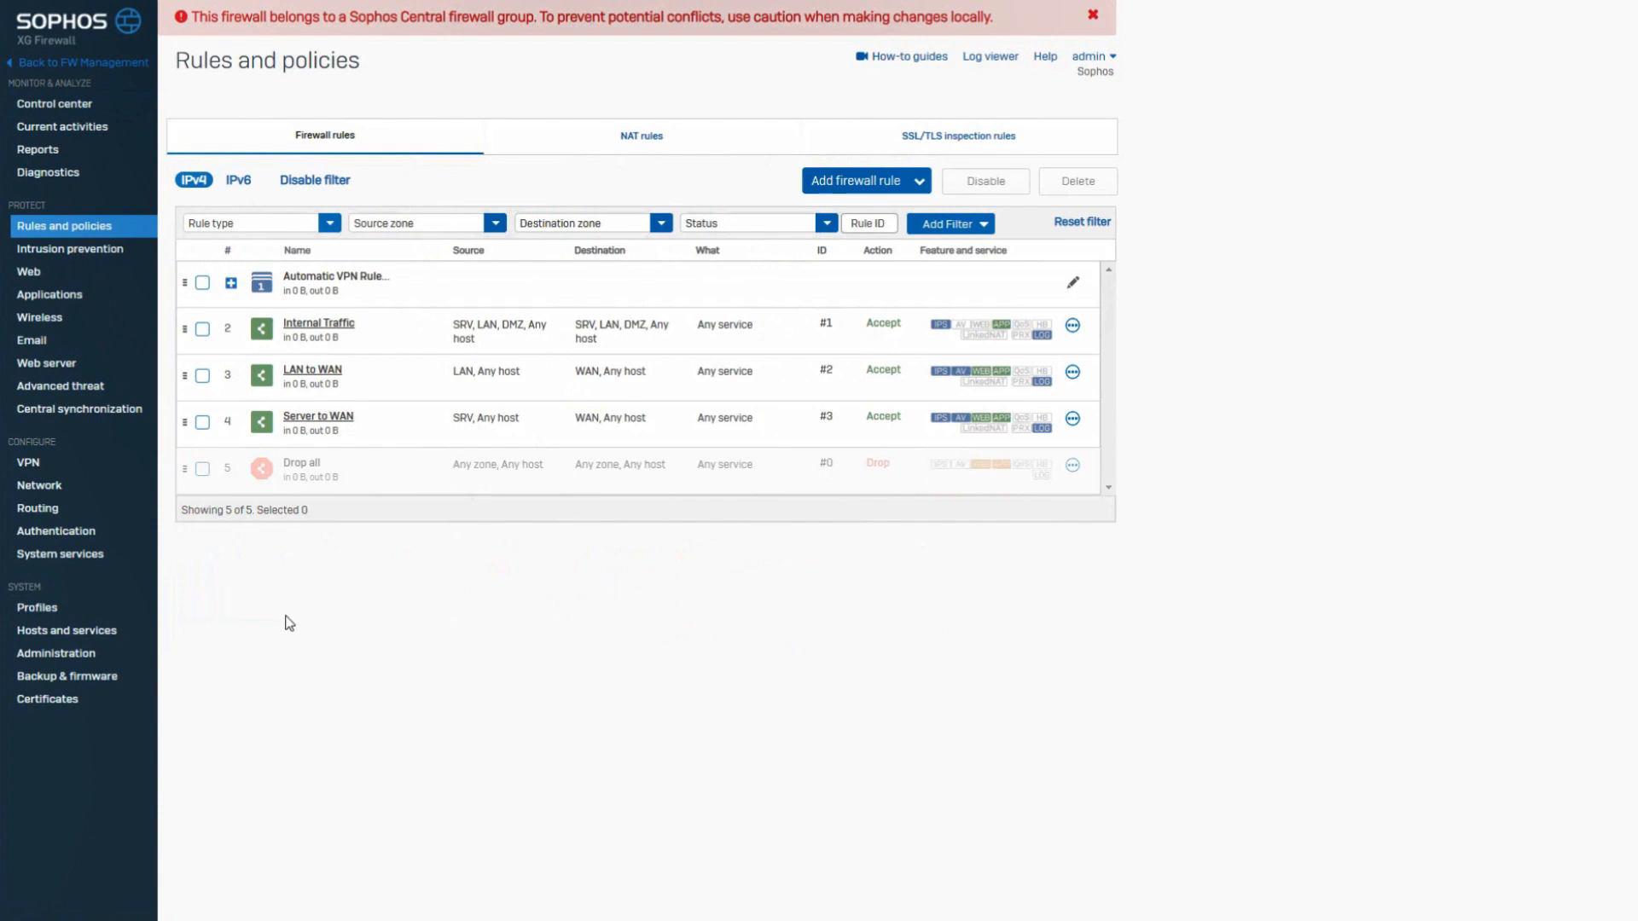
# Step: Check both pages of the firewall's local IP host list for the XG Academy host and return to firewall management
pyautogui.click(118, 644)
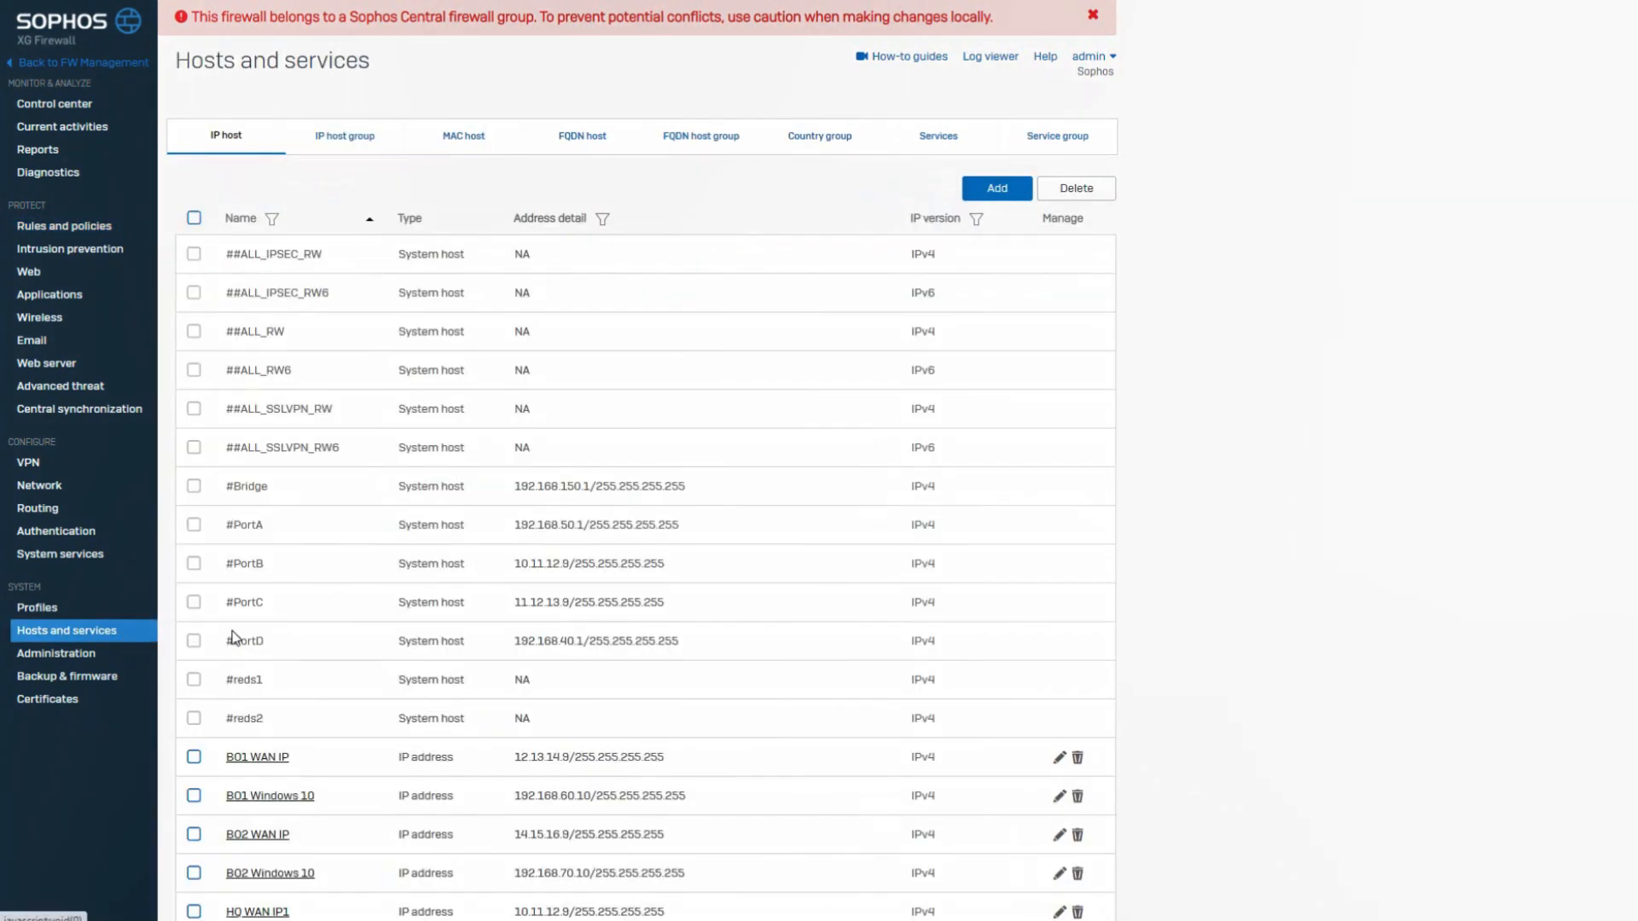
pyautogui.scroll(-3, 272, 636)
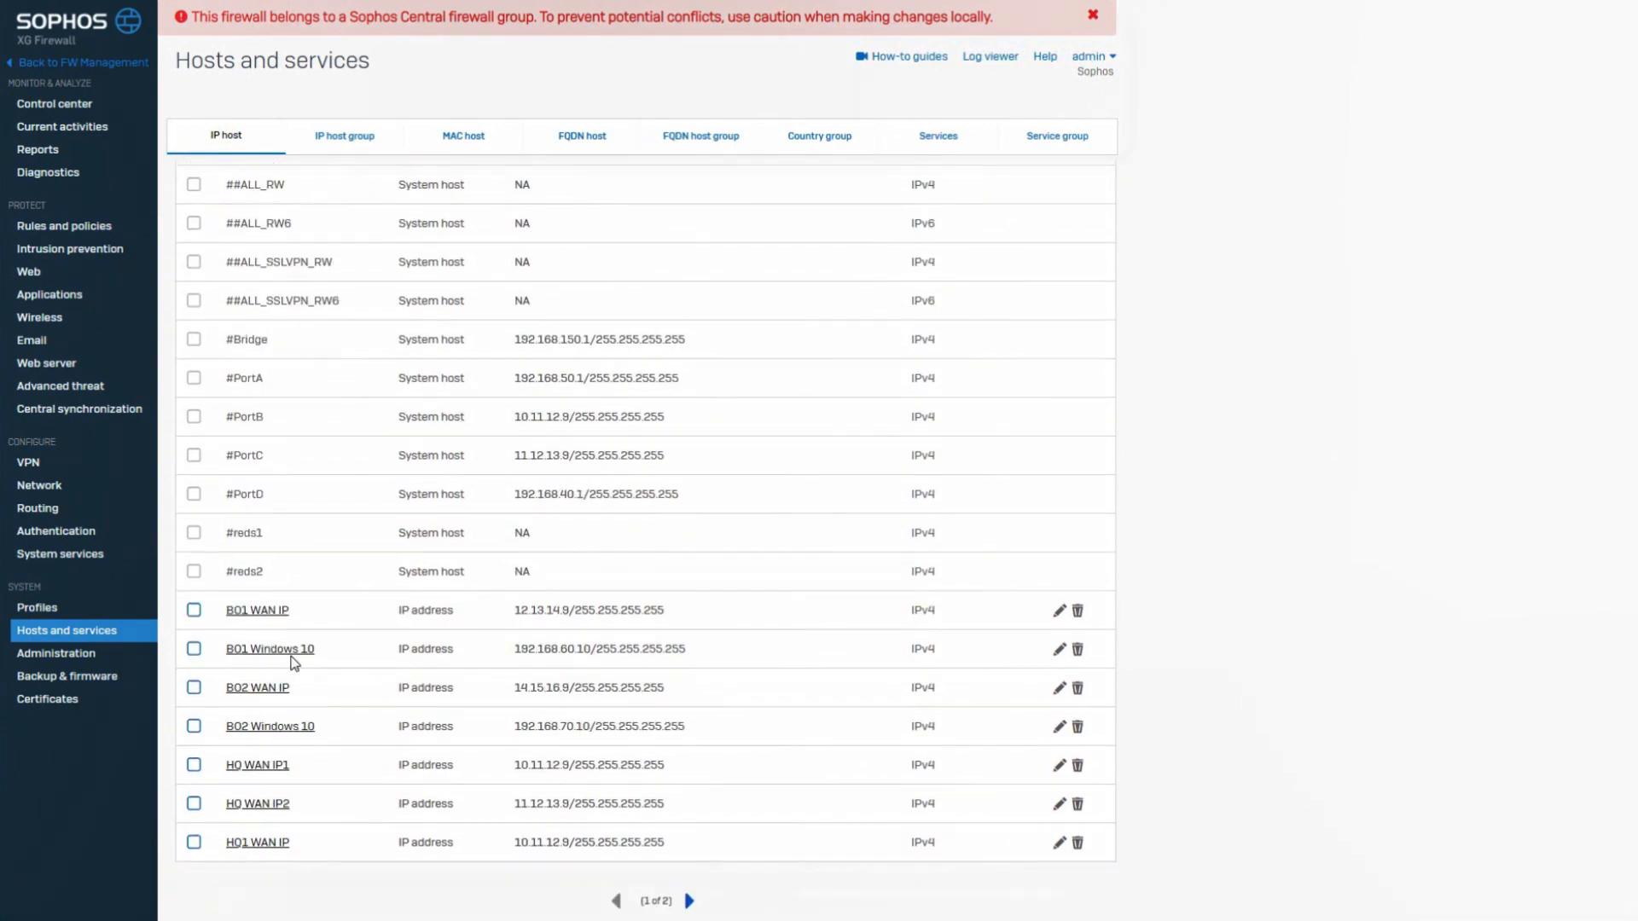
pyautogui.click(689, 901)
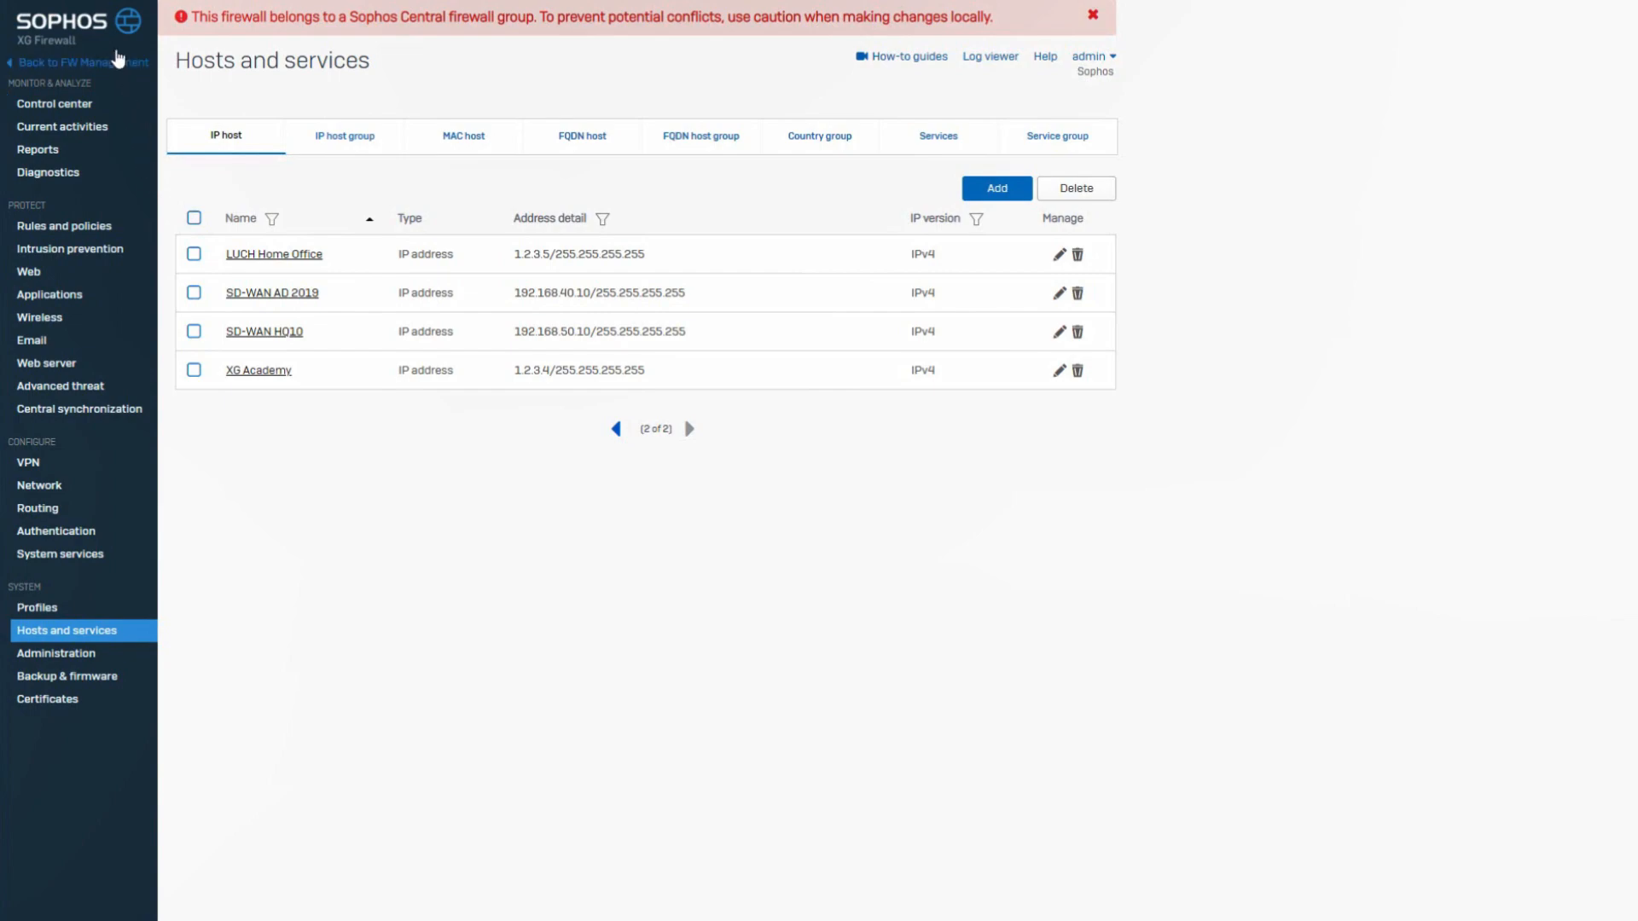
pyautogui.click(120, 67)
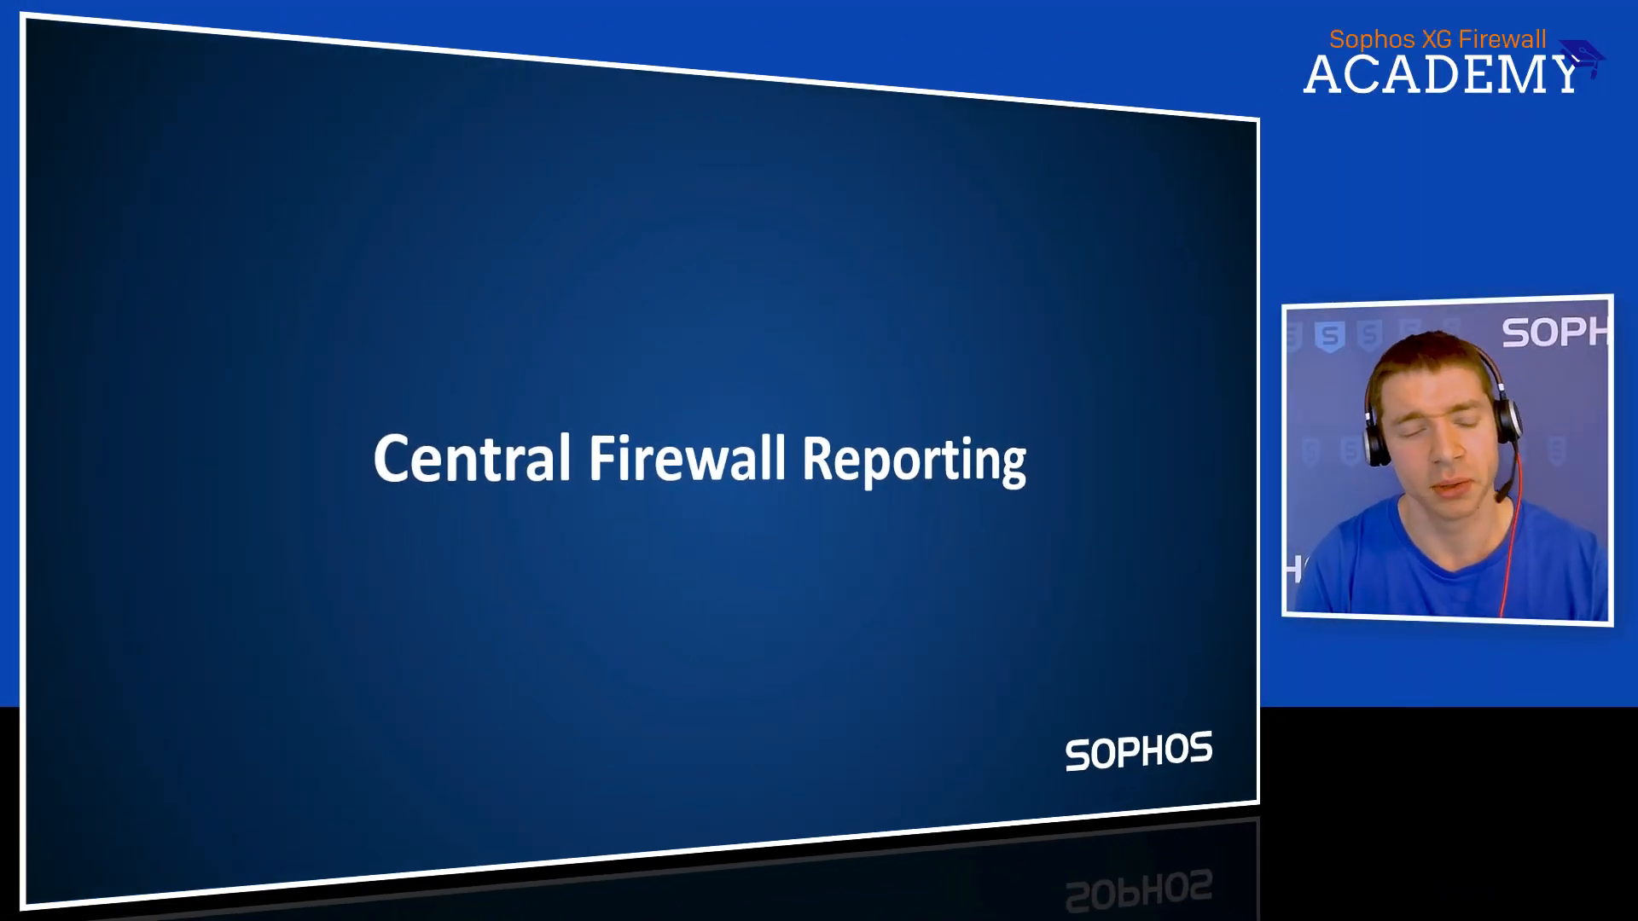
pyautogui.press('Right')
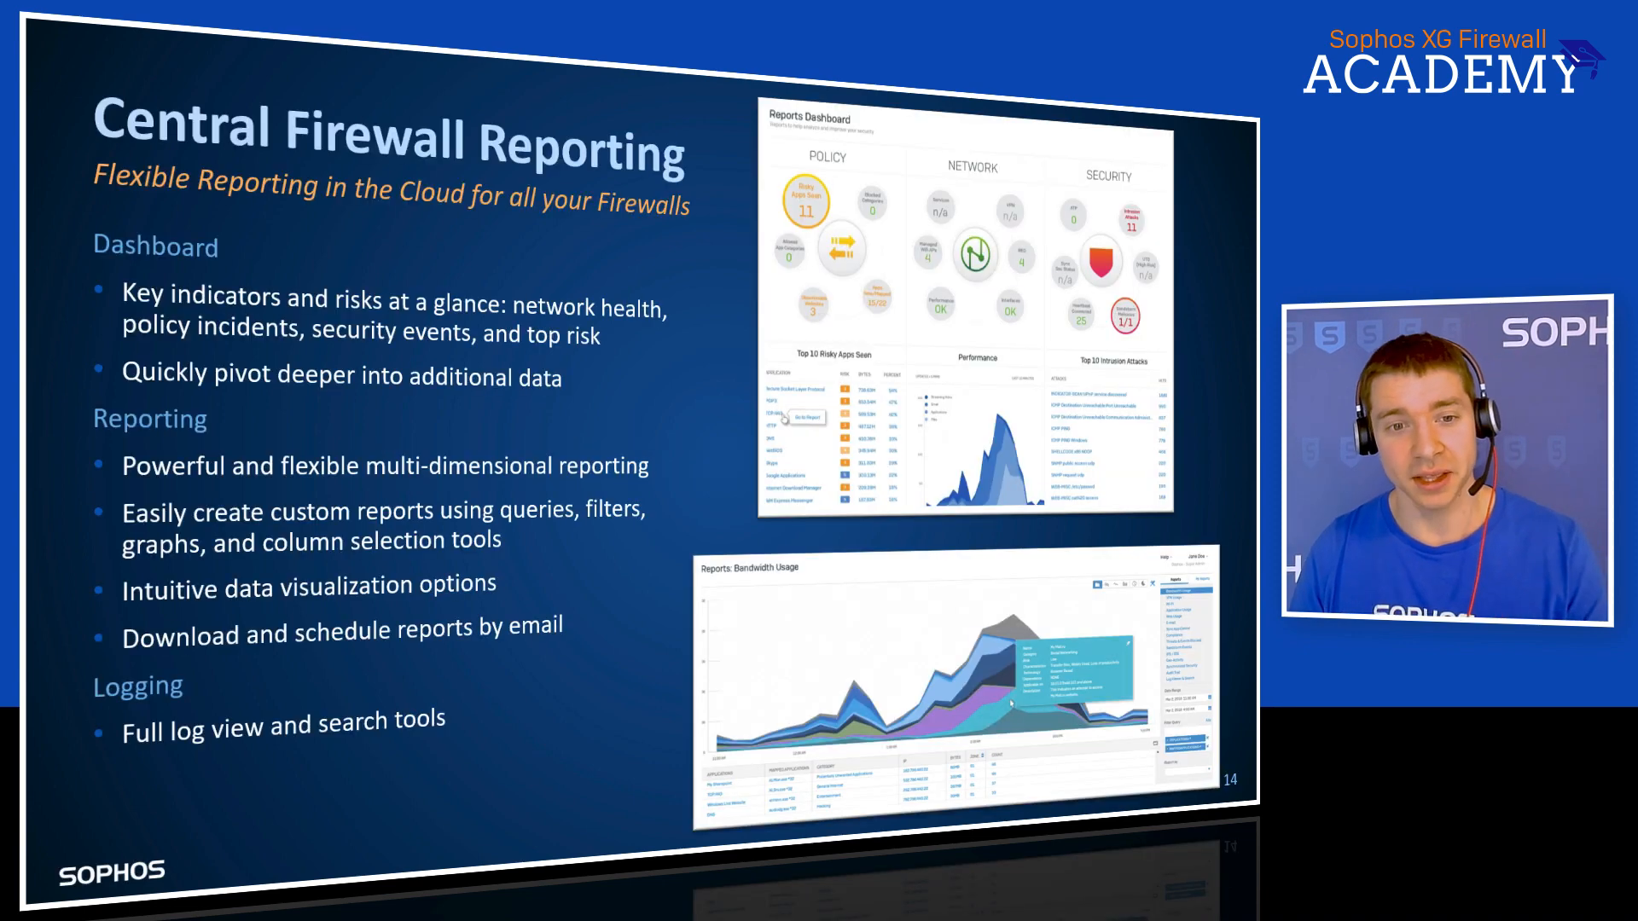
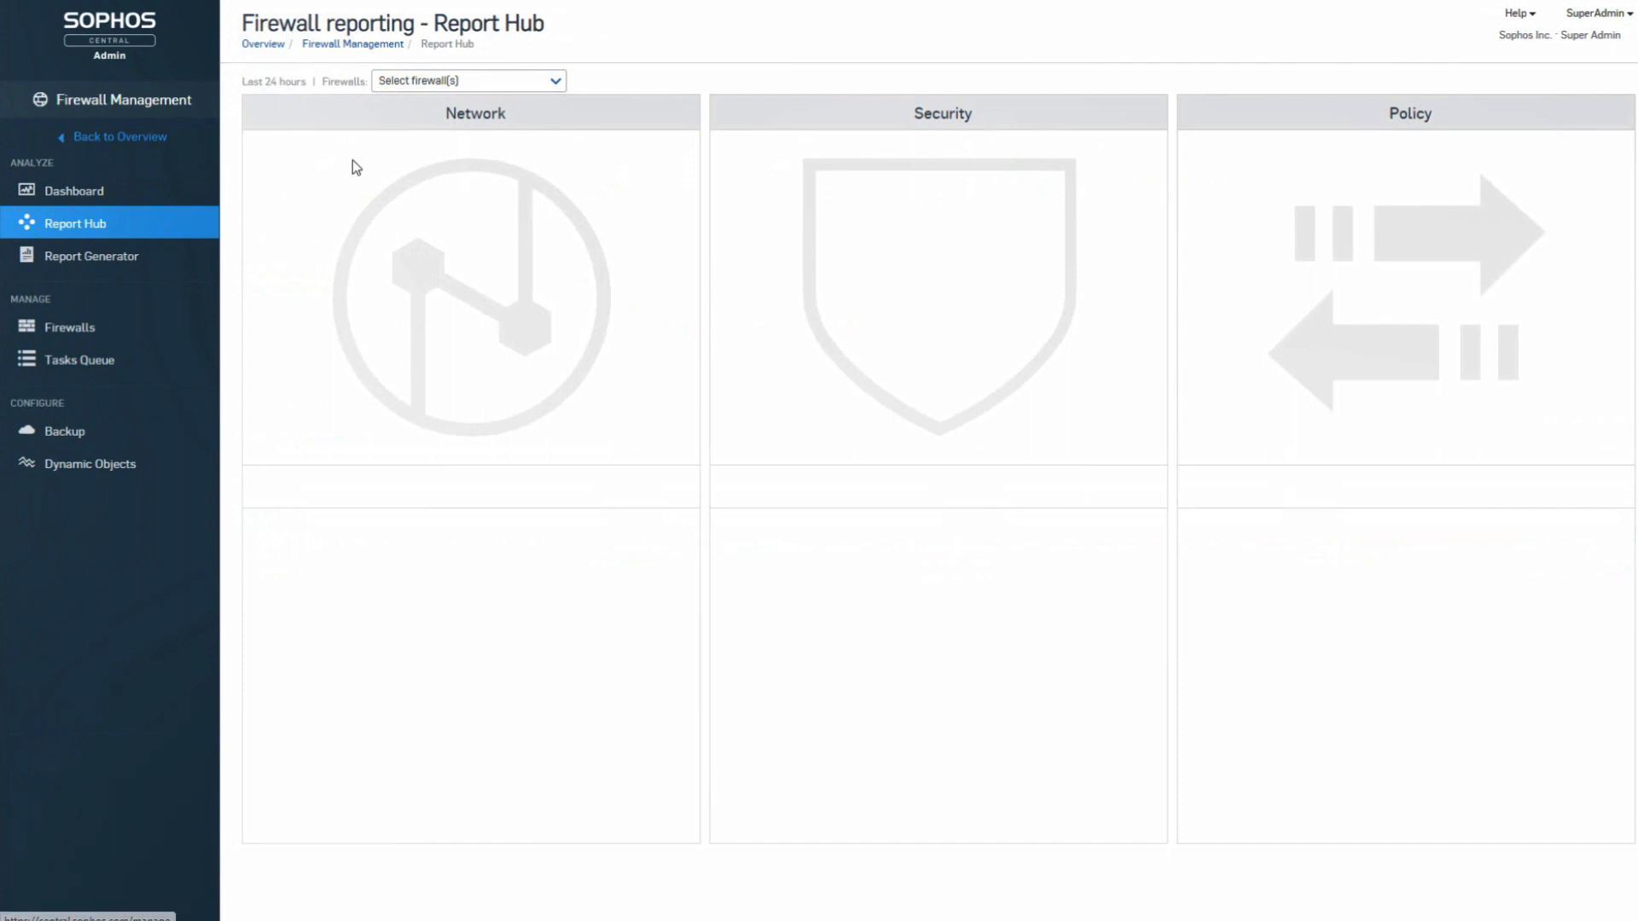
# Step: Load the Report Hub for the Saleseng Azure firewall and show its memory usage graph
pyautogui.click(444, 82)
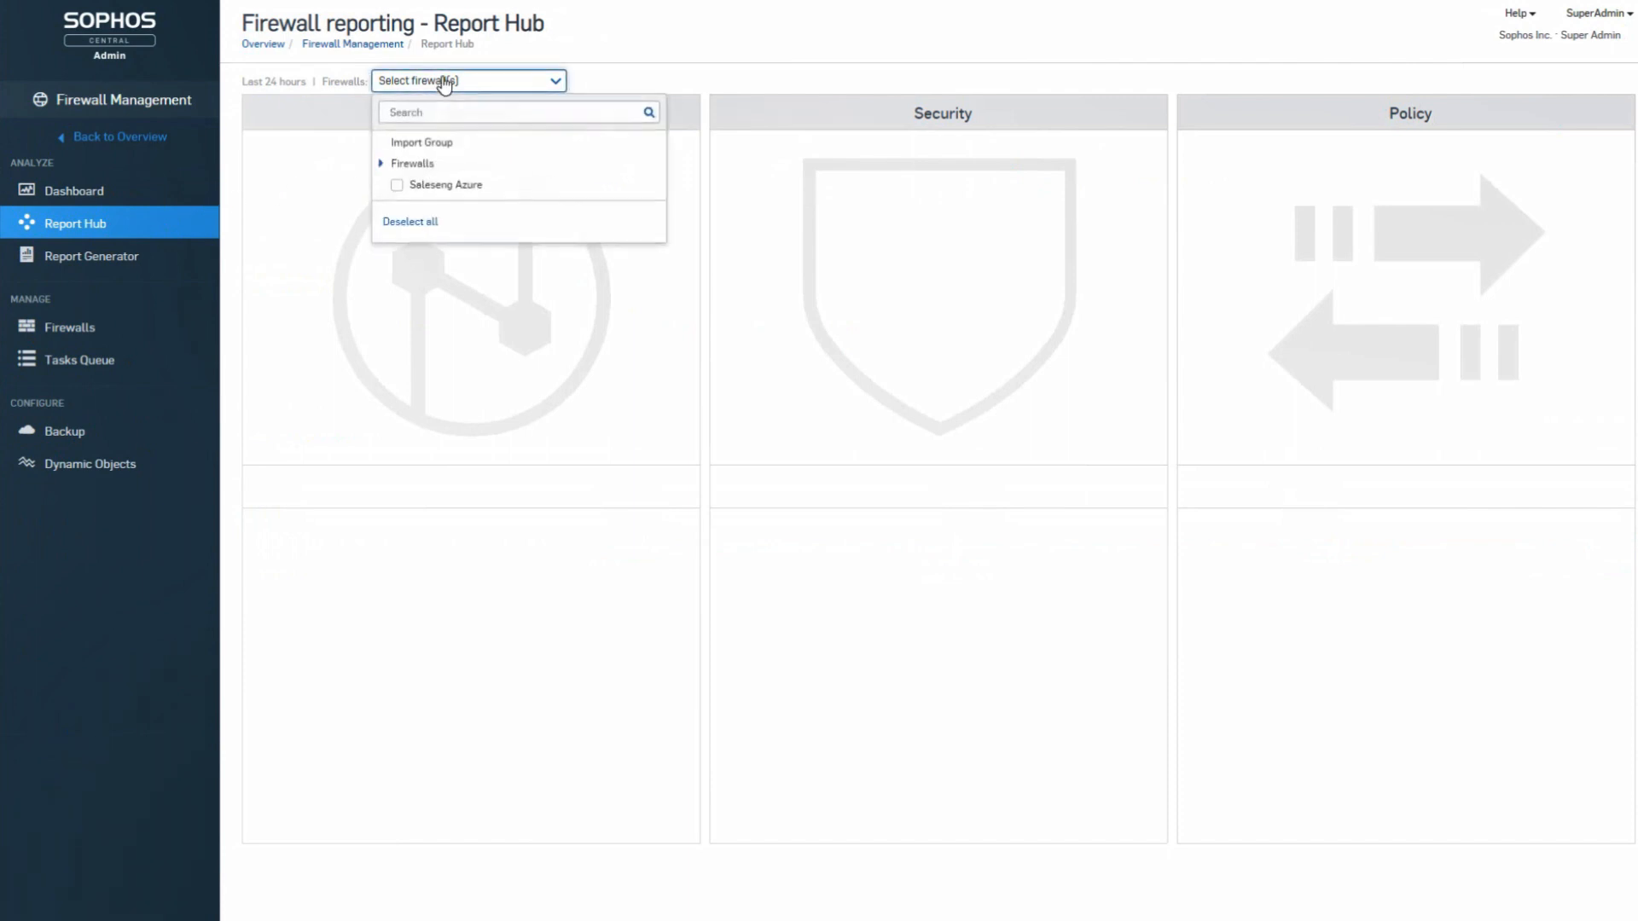
pyautogui.click(399, 186)
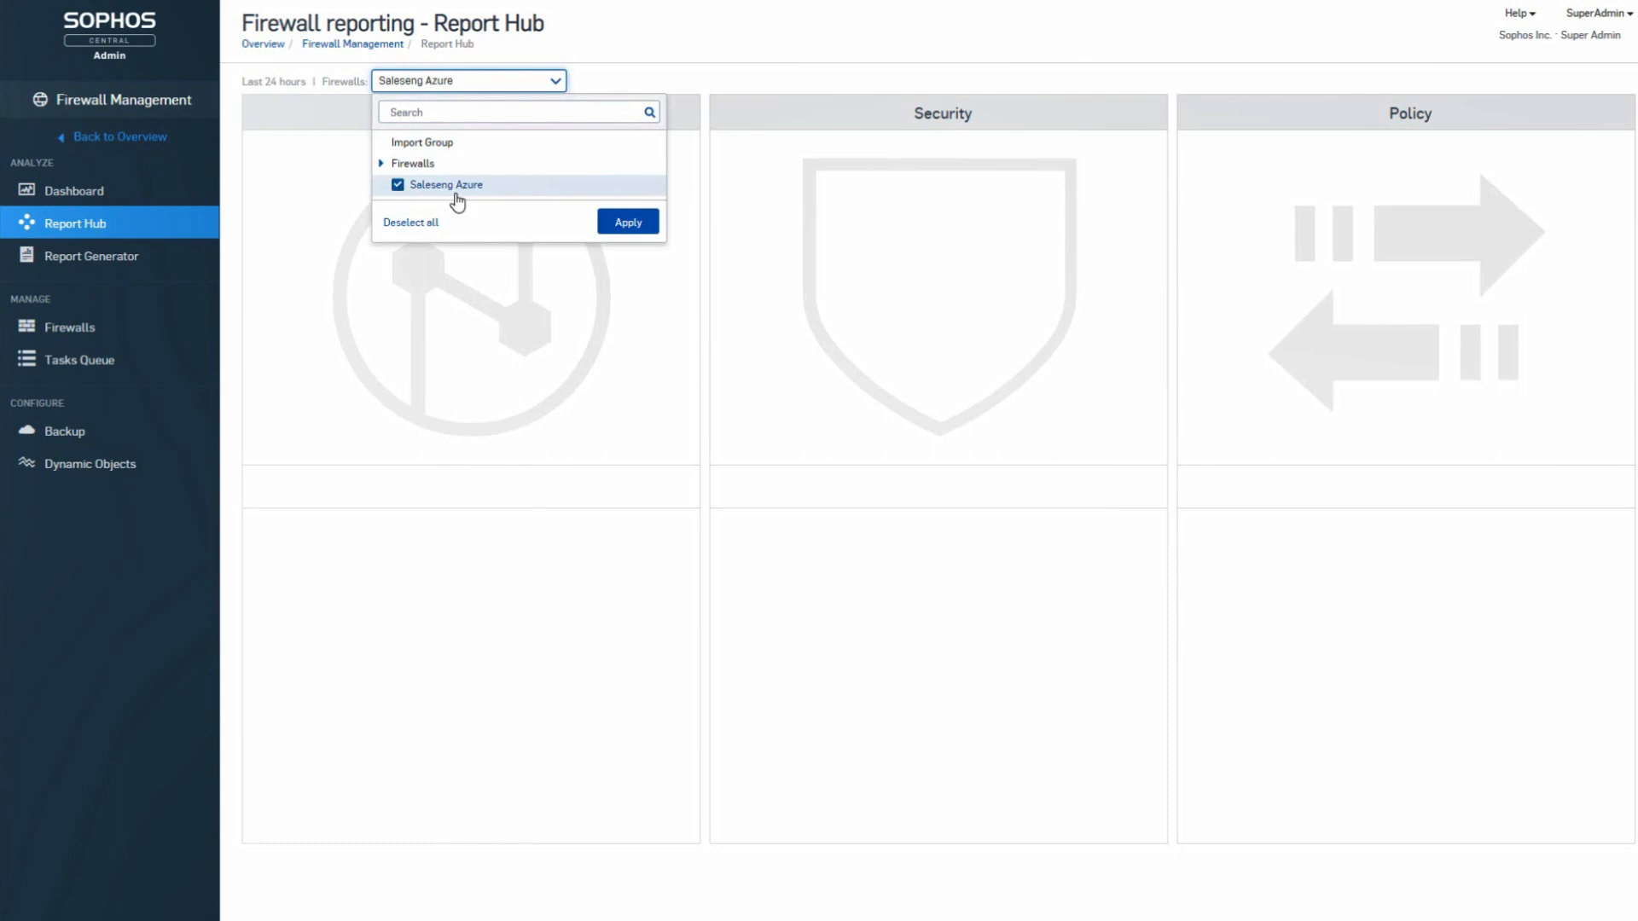
pyautogui.click(629, 224)
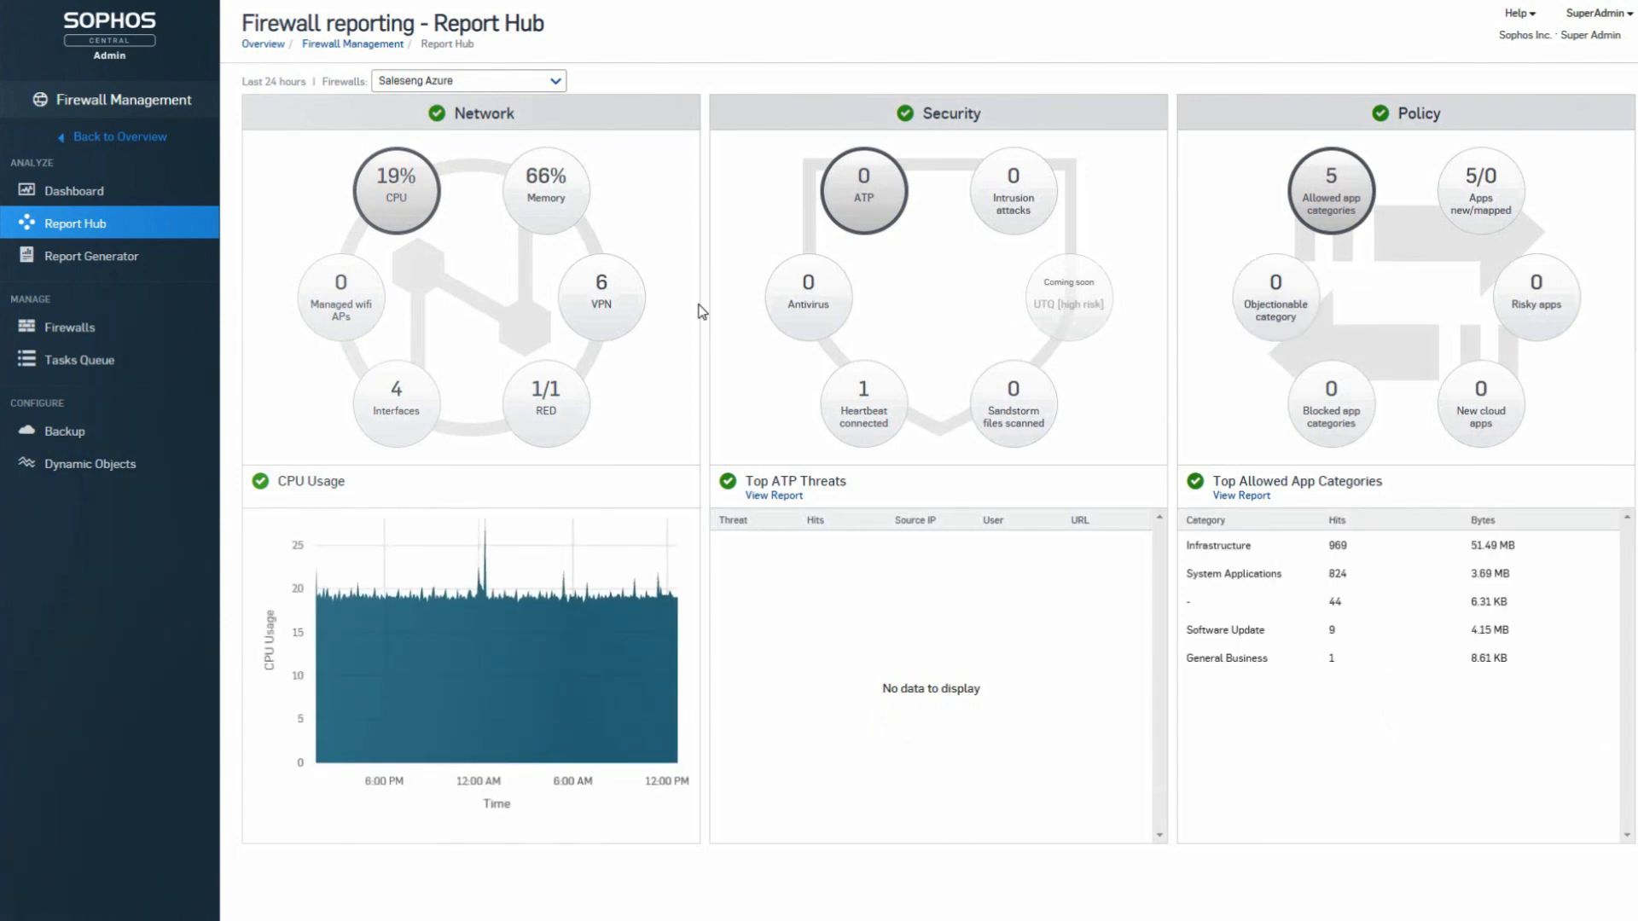
pyautogui.click(526, 211)
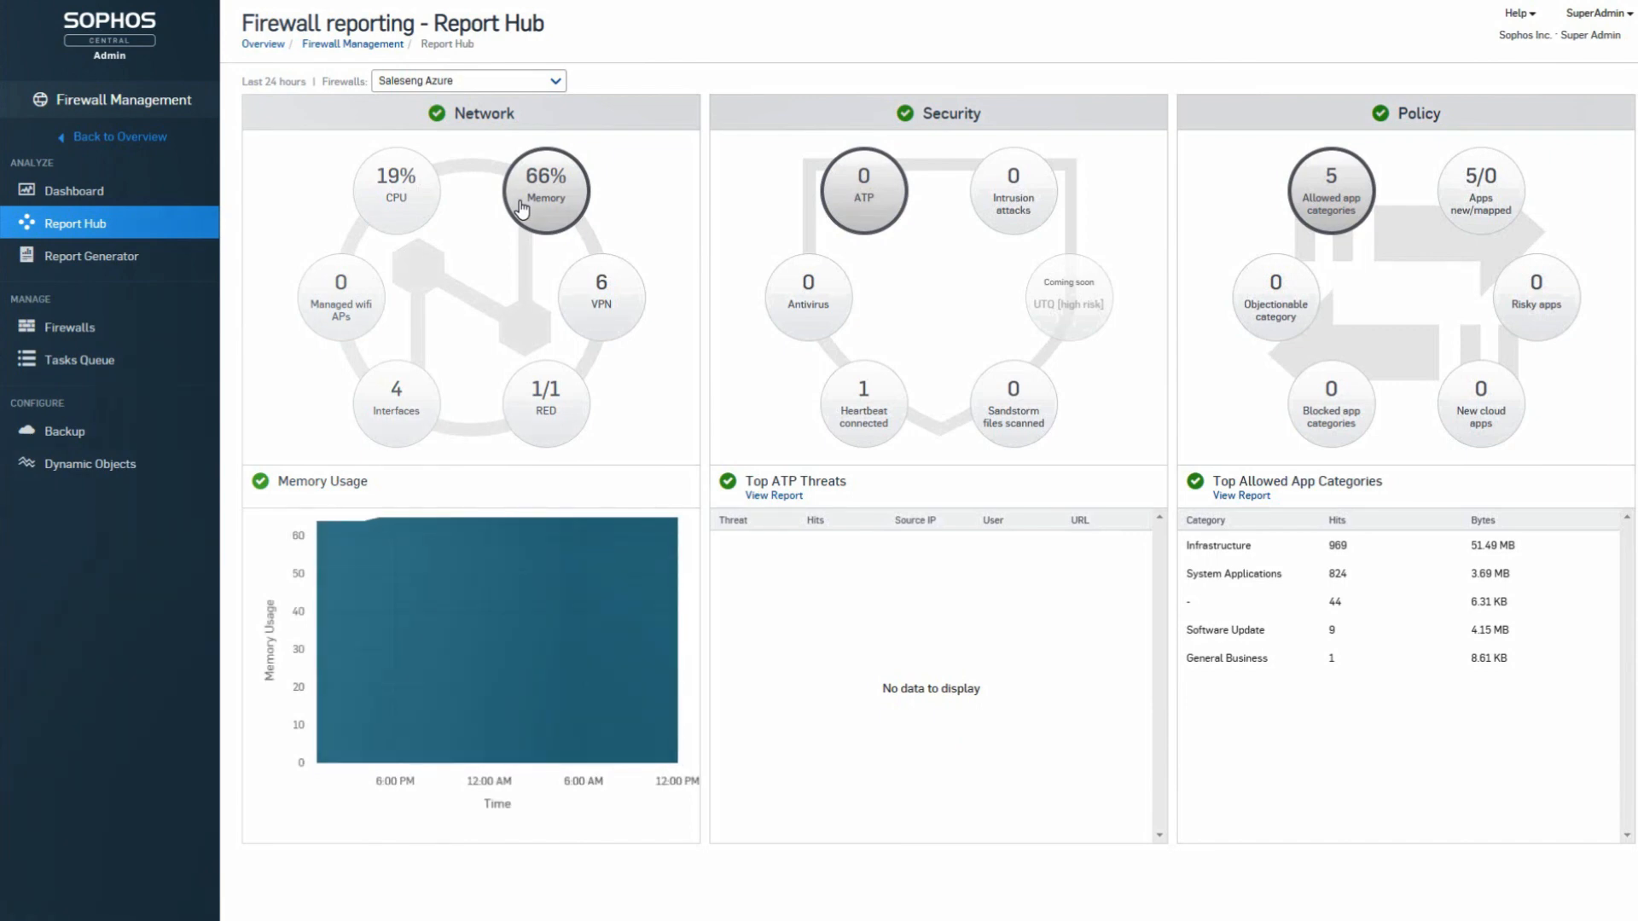
pyautogui.moveTo(427, 559)
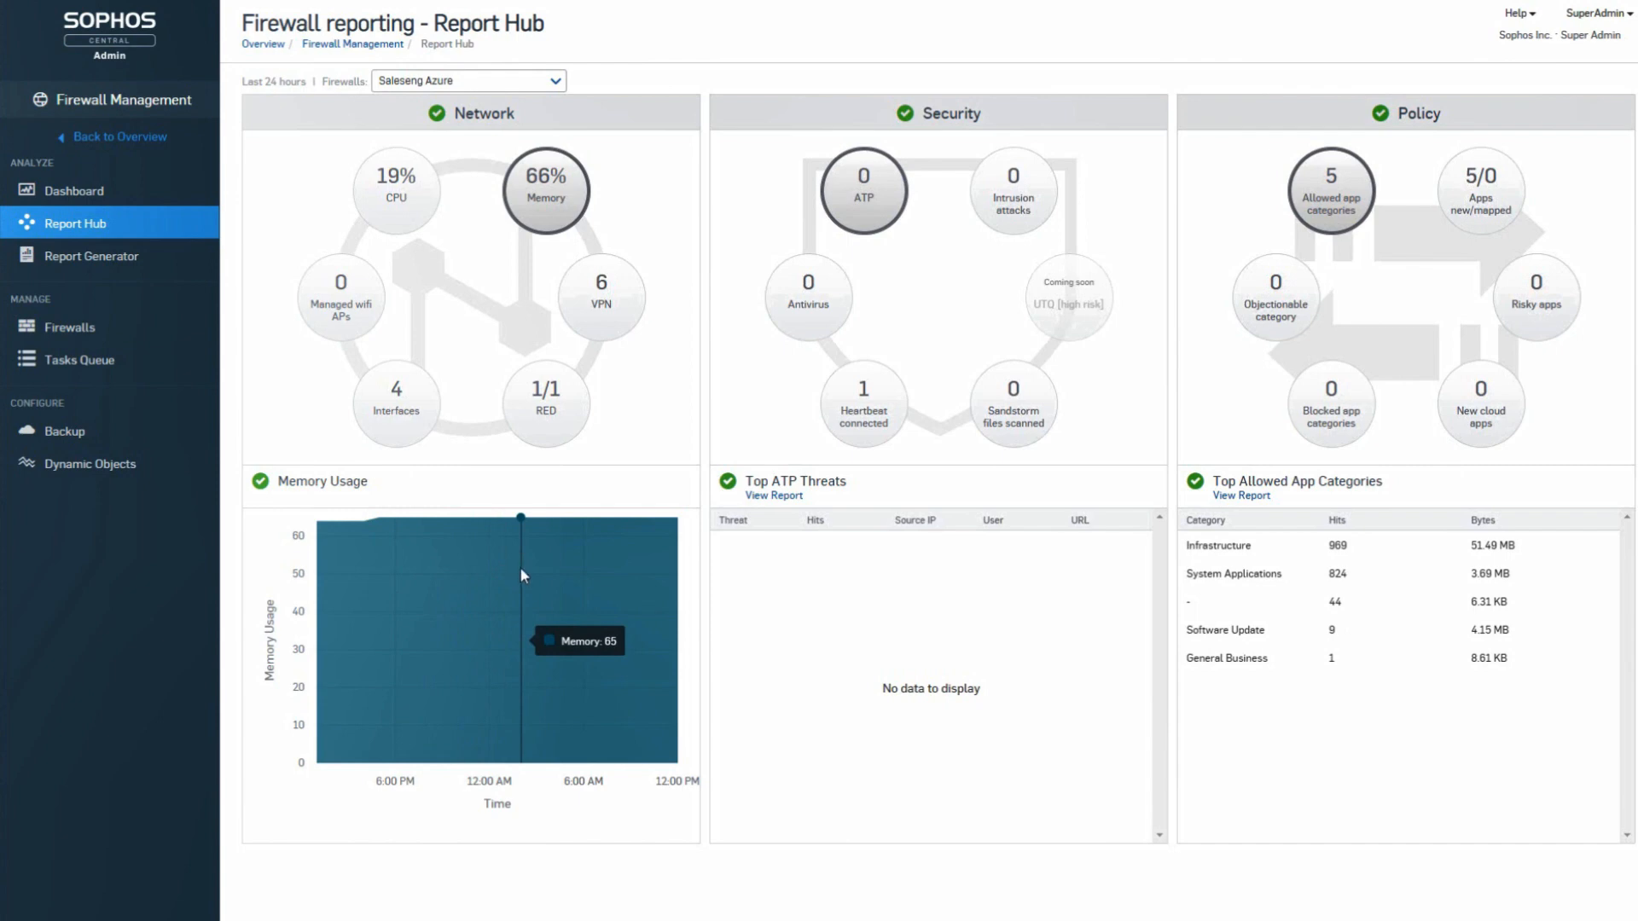
# Step: Open the Report Generator with the bandwidth usage report and browse the available report templates
pyautogui.click(164, 271)
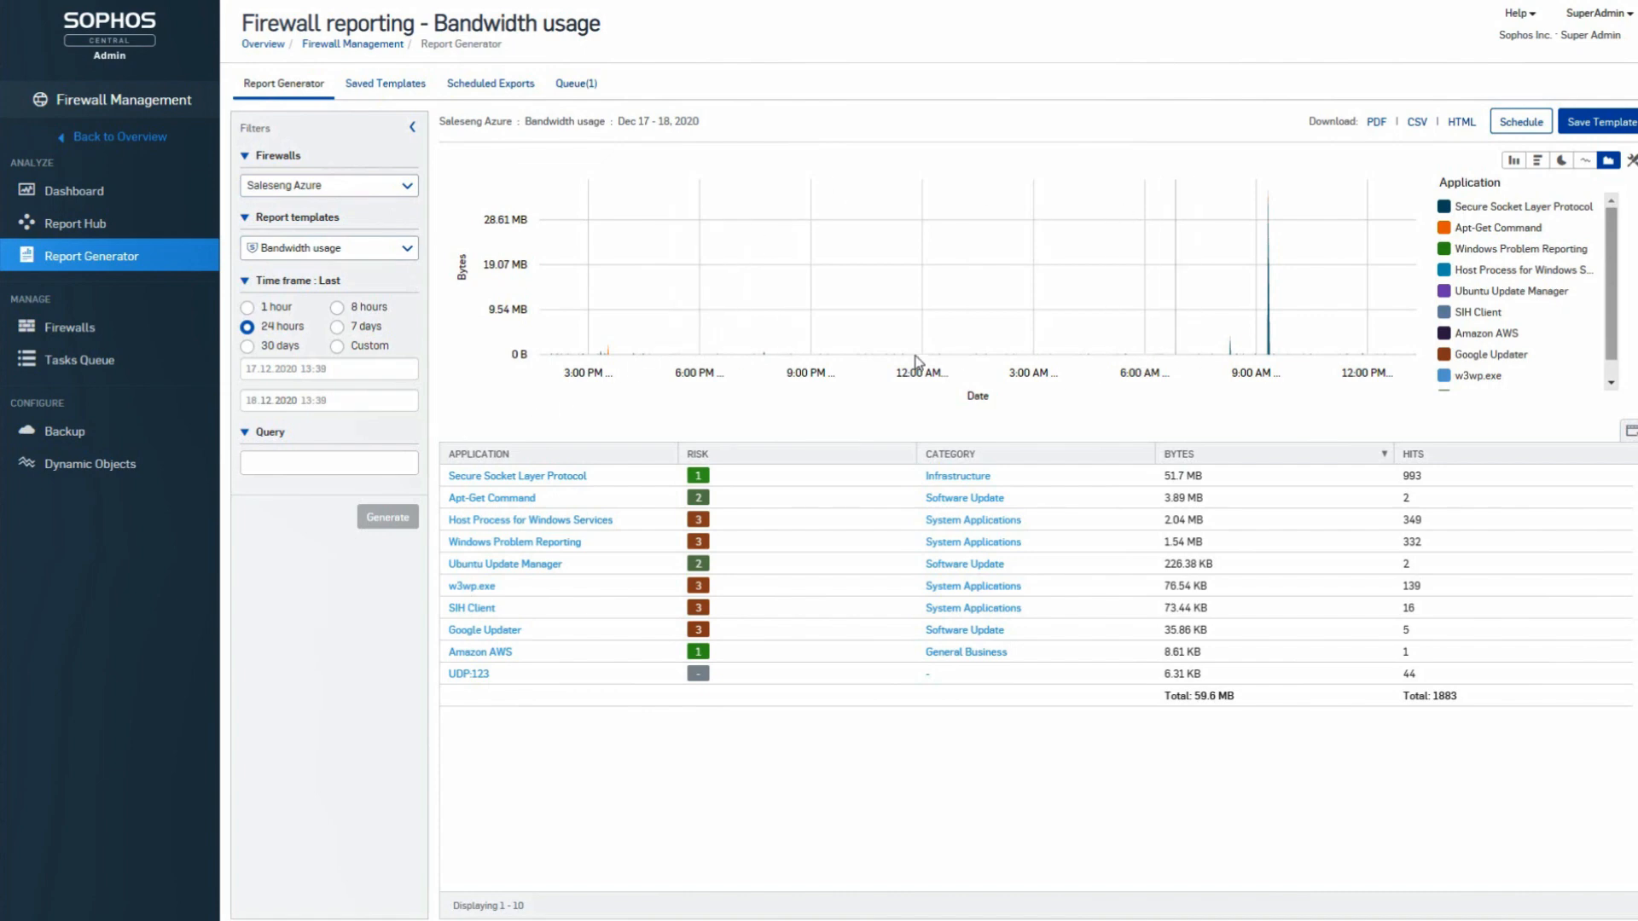
pyautogui.moveTo(1104, 316)
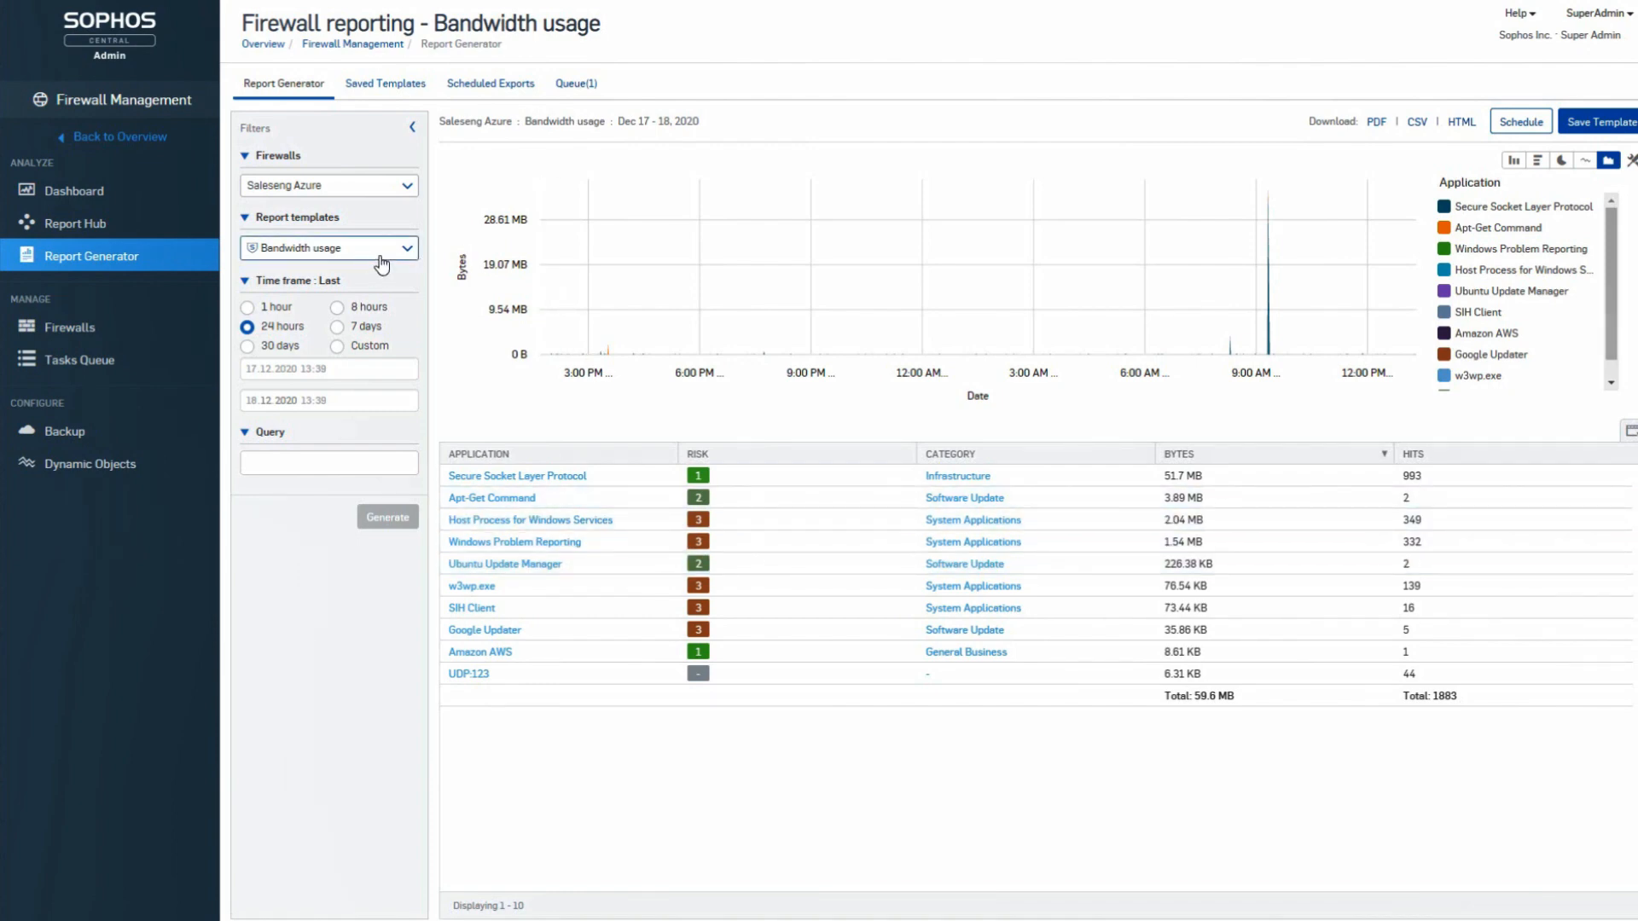
pyautogui.click(408, 250)
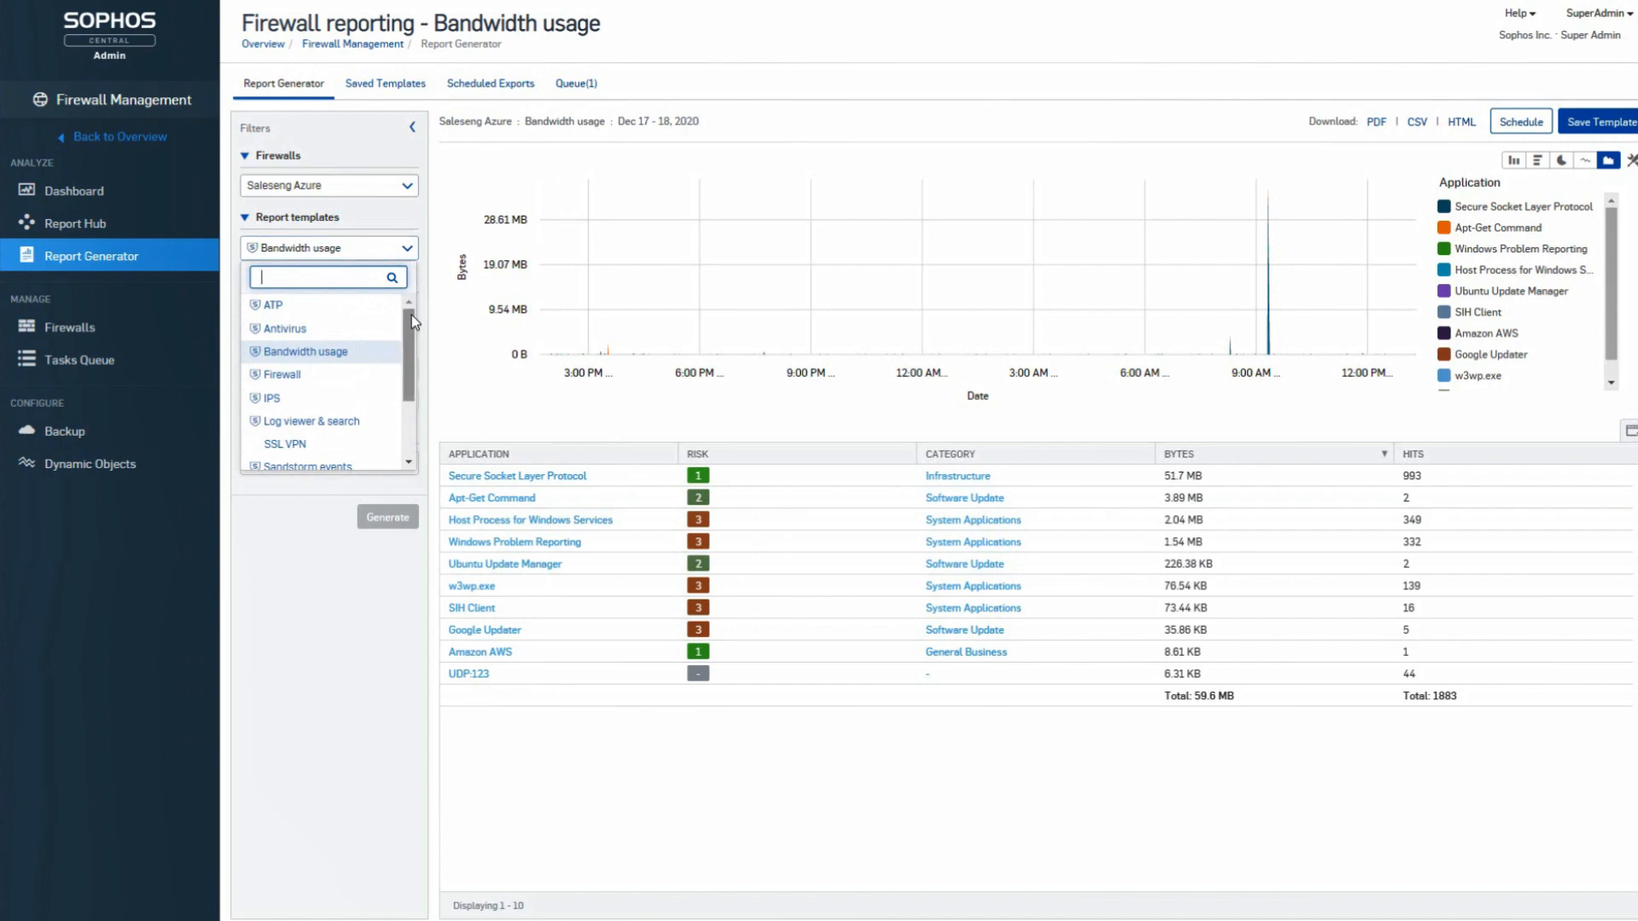
pyautogui.moveTo(411, 314)
pyautogui.mouseDown()
pyautogui.moveTo(411, 396)
pyautogui.moveTo(412, 314)
pyautogui.mouseUp()
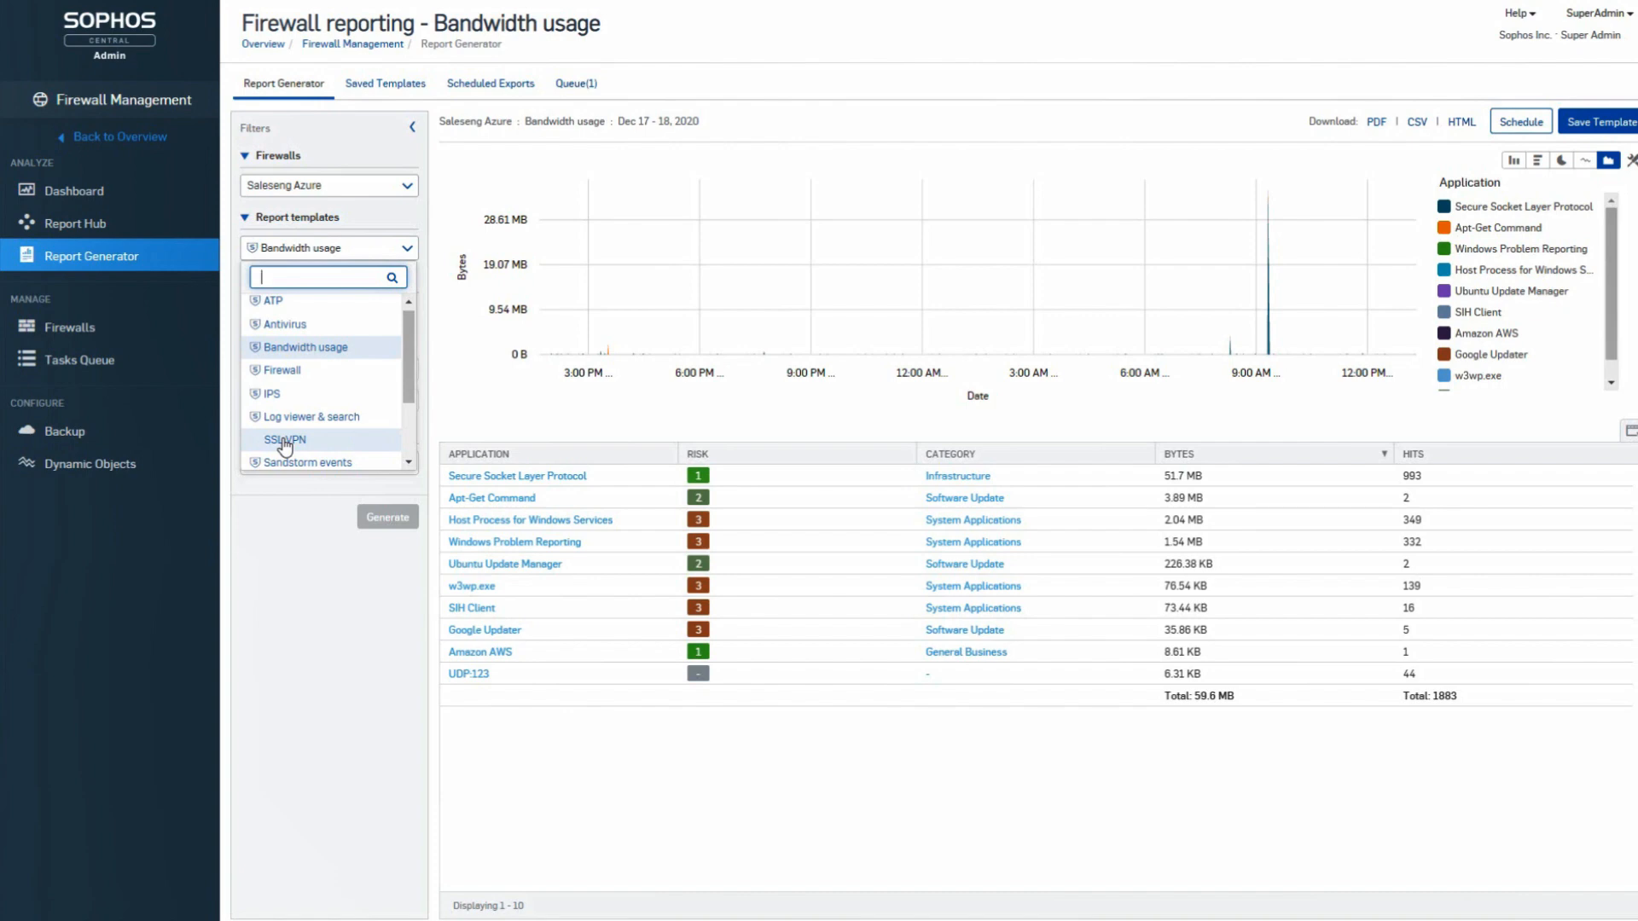
pyautogui.scroll(-3, 286, 445)
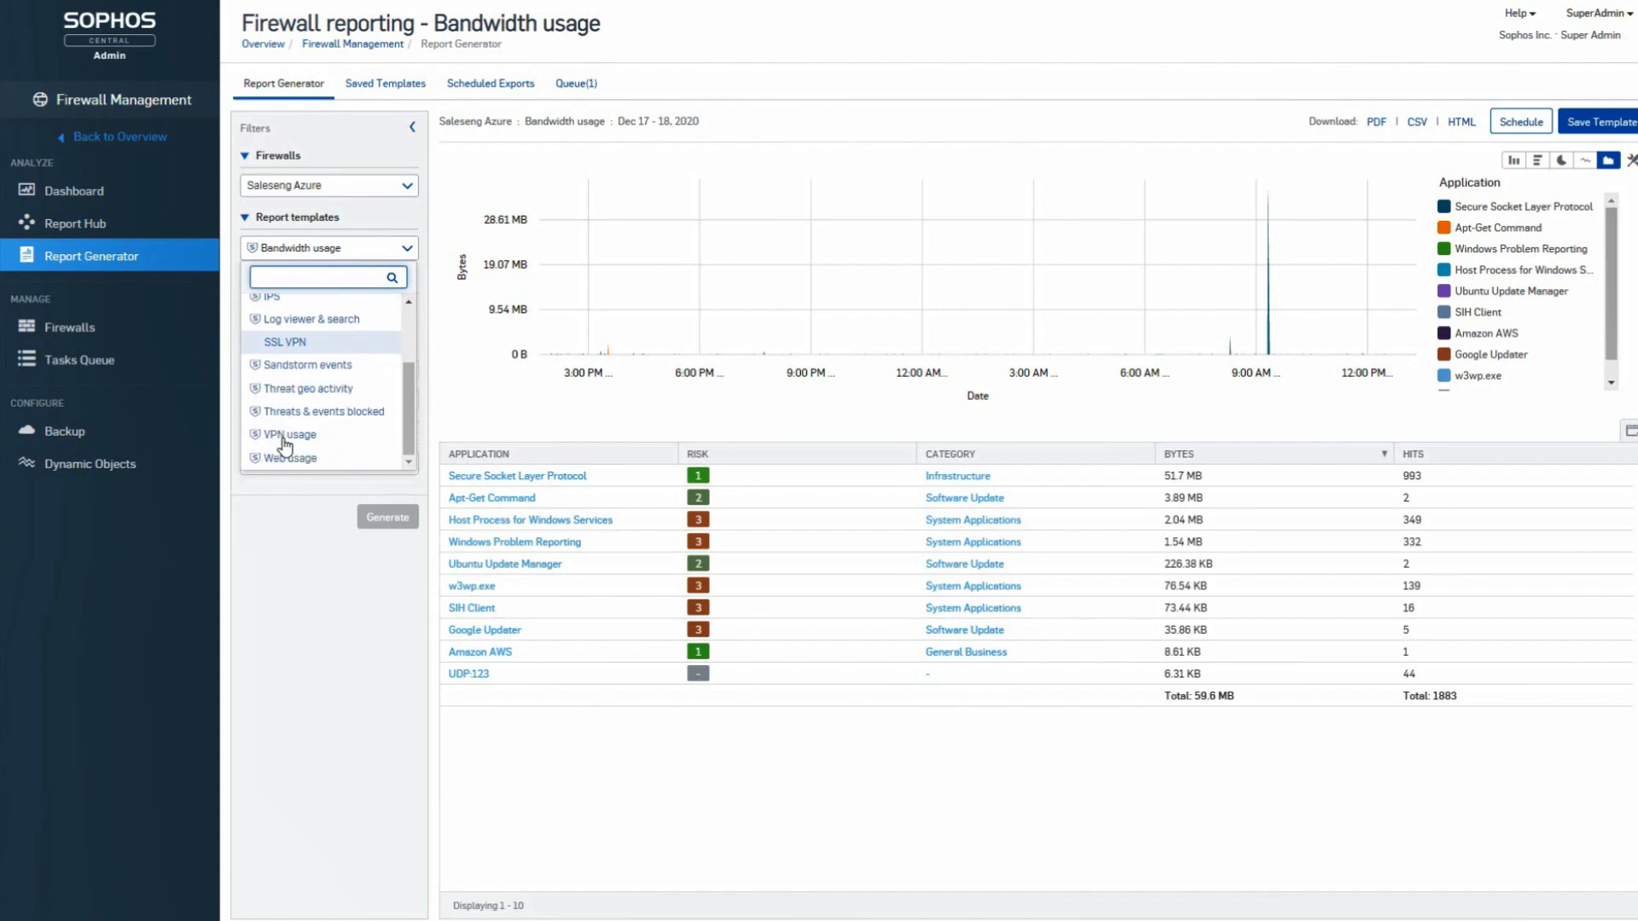
pyautogui.scroll(3, 305, 431)
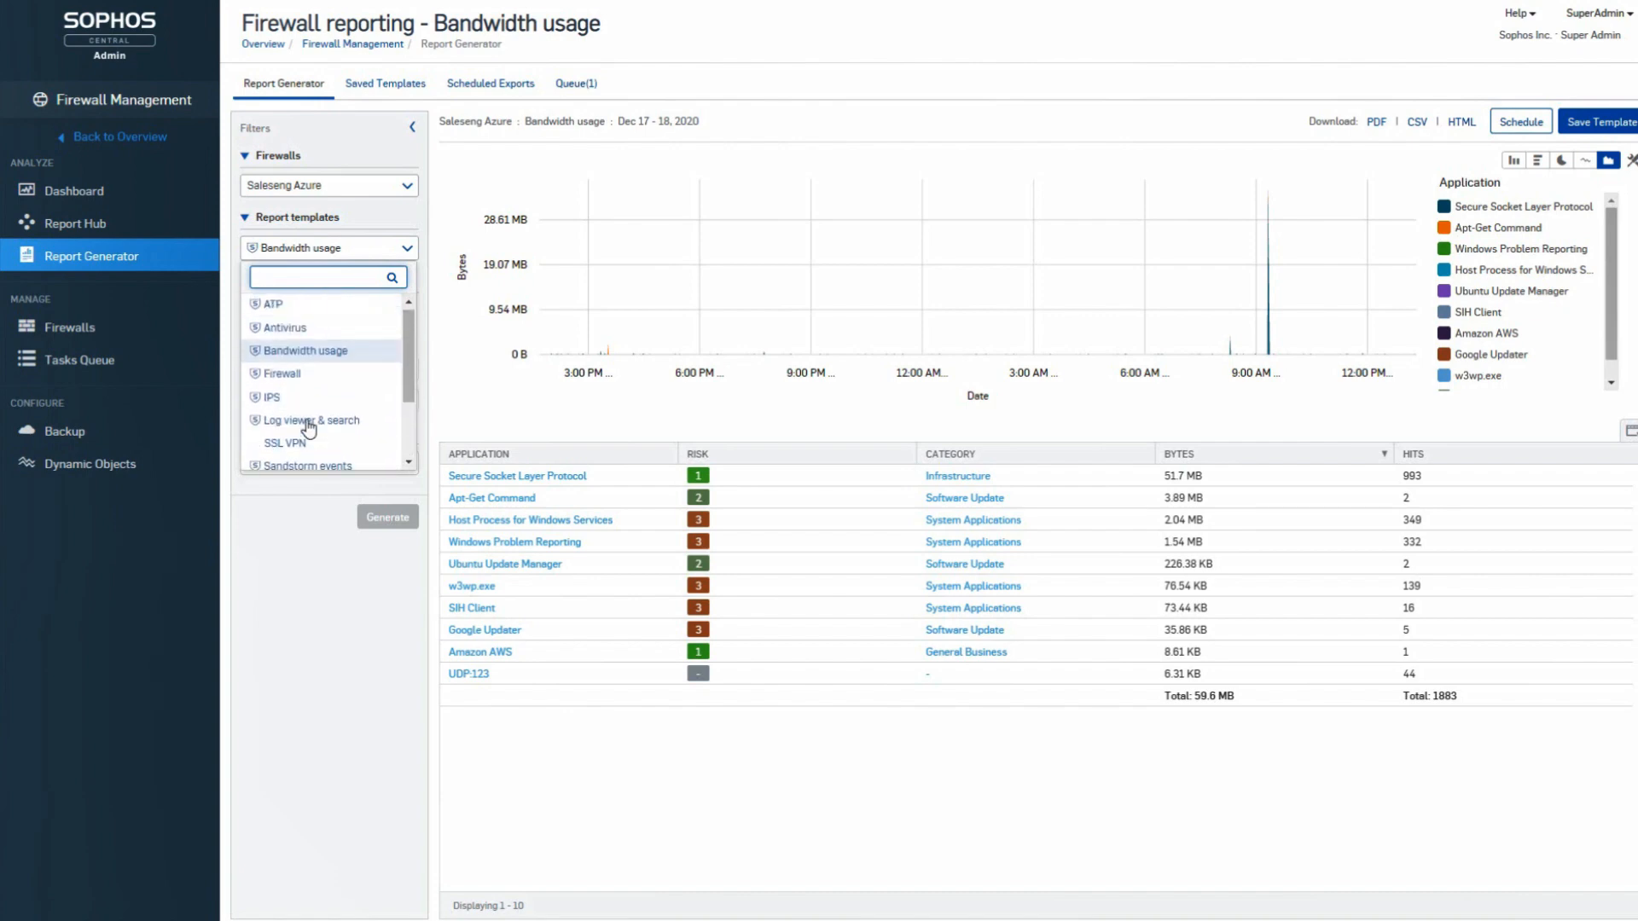
pyautogui.click(559, 423)
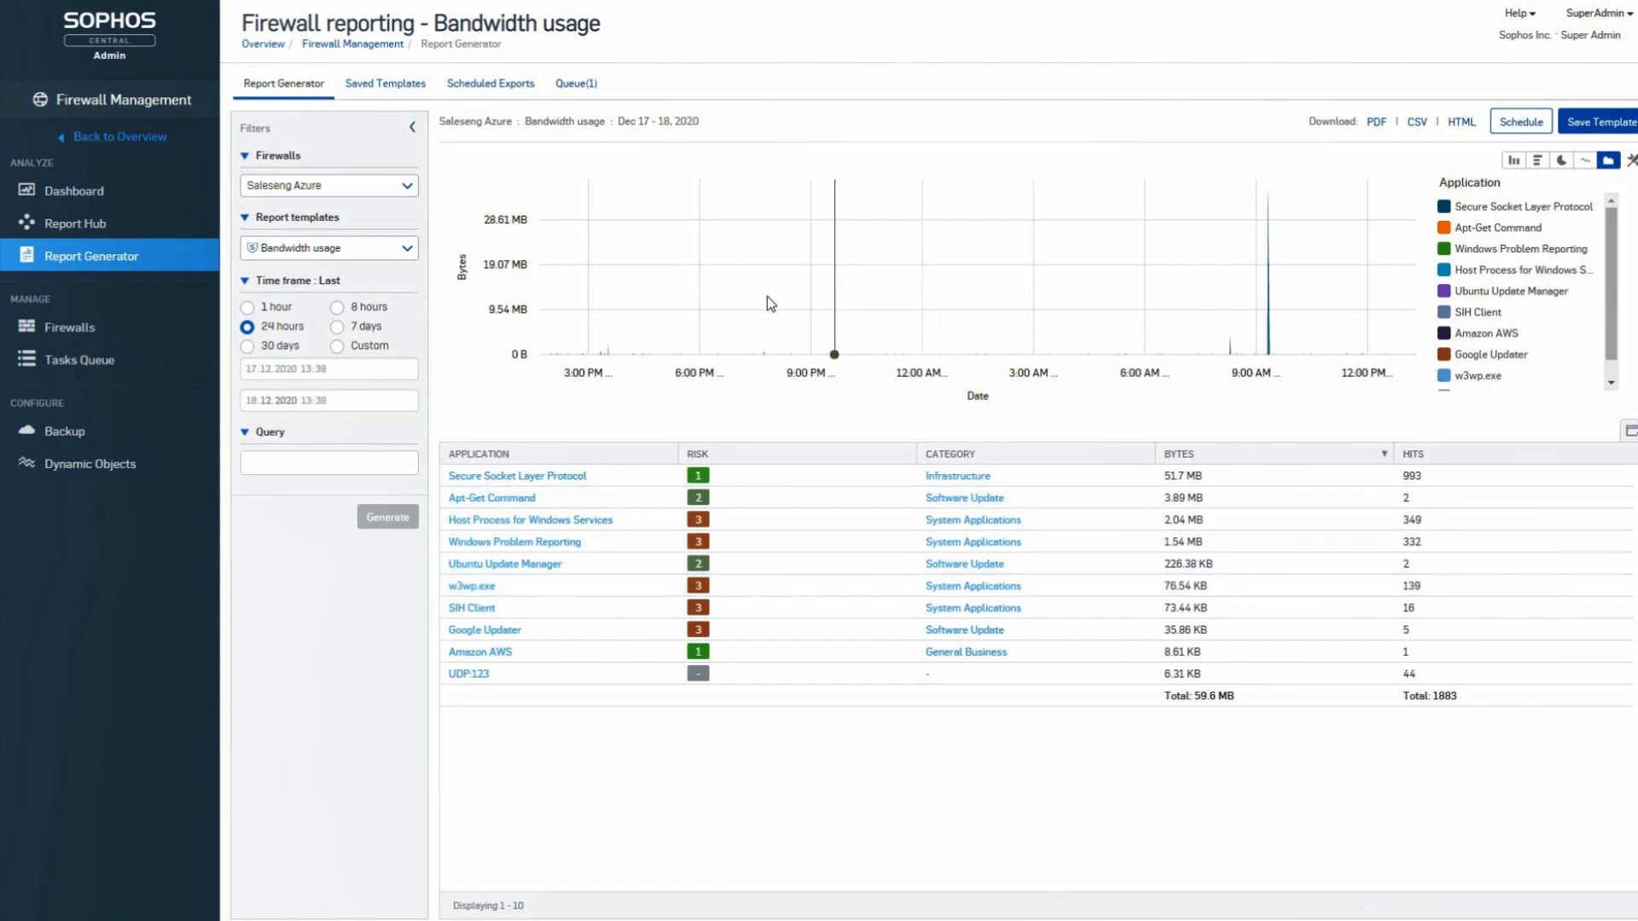
# Step: Generate the bandwidth usage report for the last 7 days and display it as a pie chart, reviewing the application table
pyautogui.click(338, 331)
pyautogui.click(416, 515)
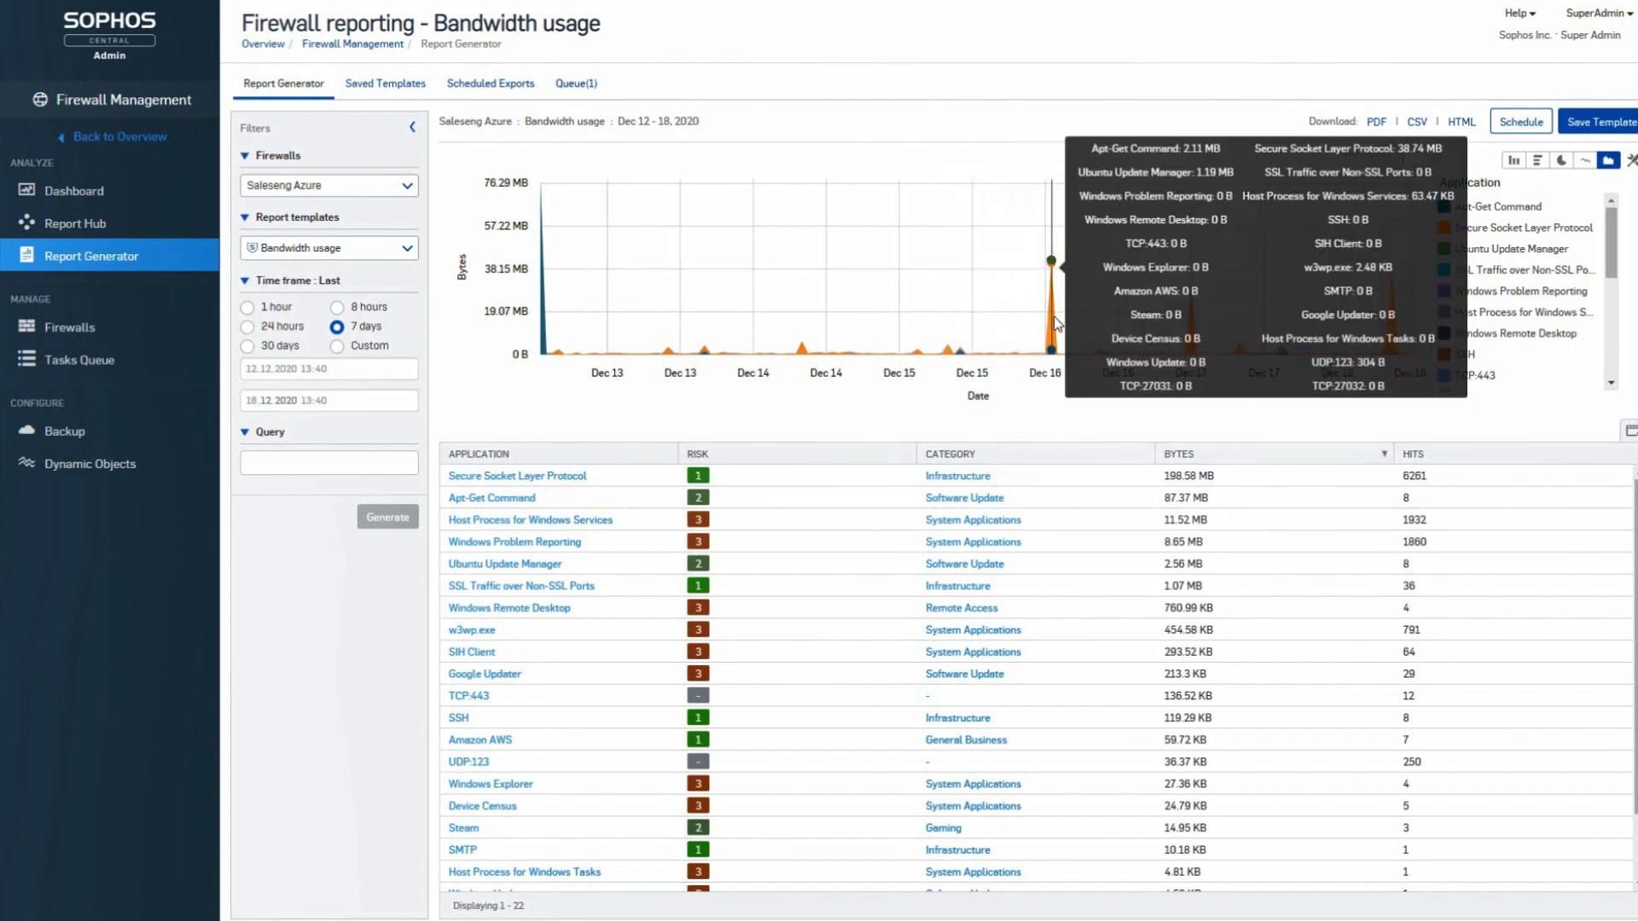
pyautogui.click(1563, 162)
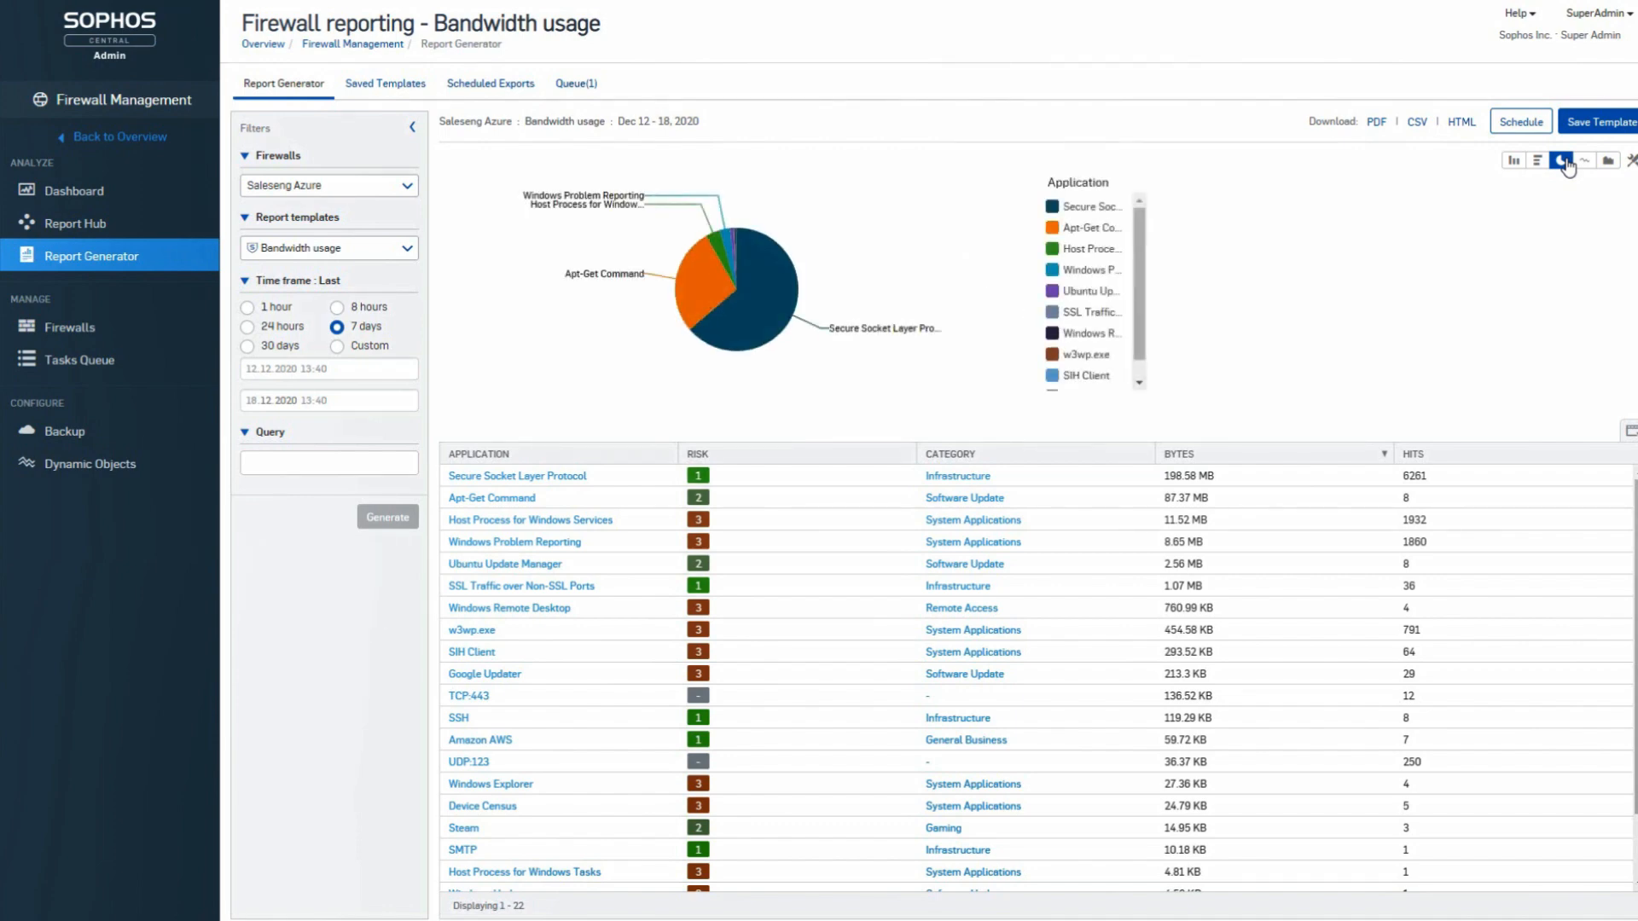
pyautogui.moveTo(750, 305)
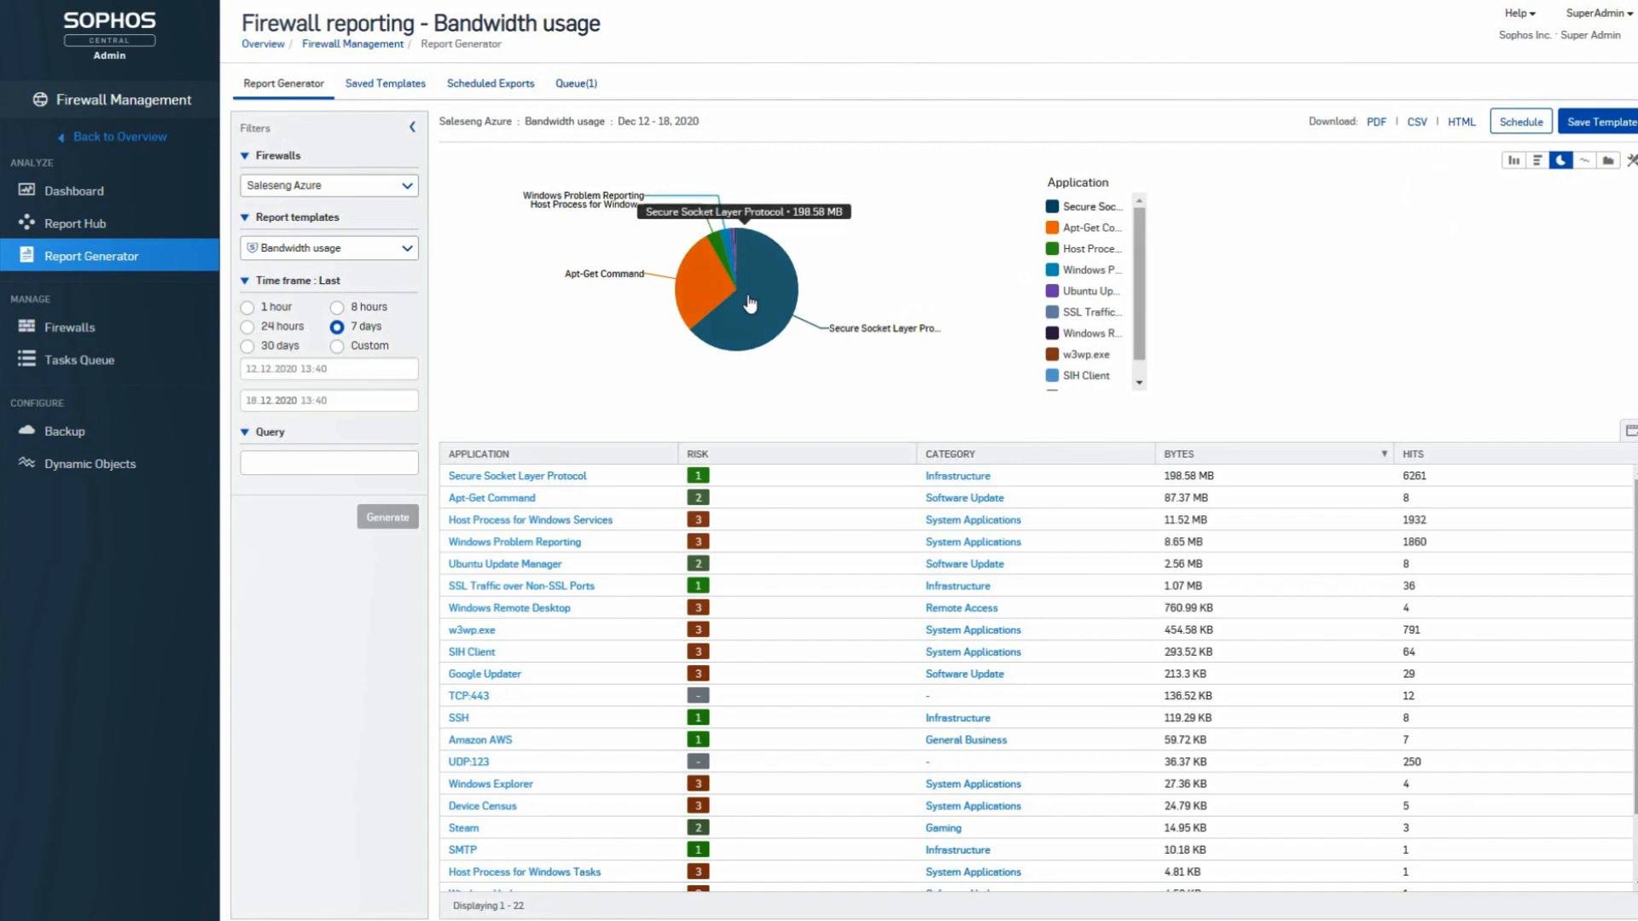
pyautogui.moveTo(697, 290)
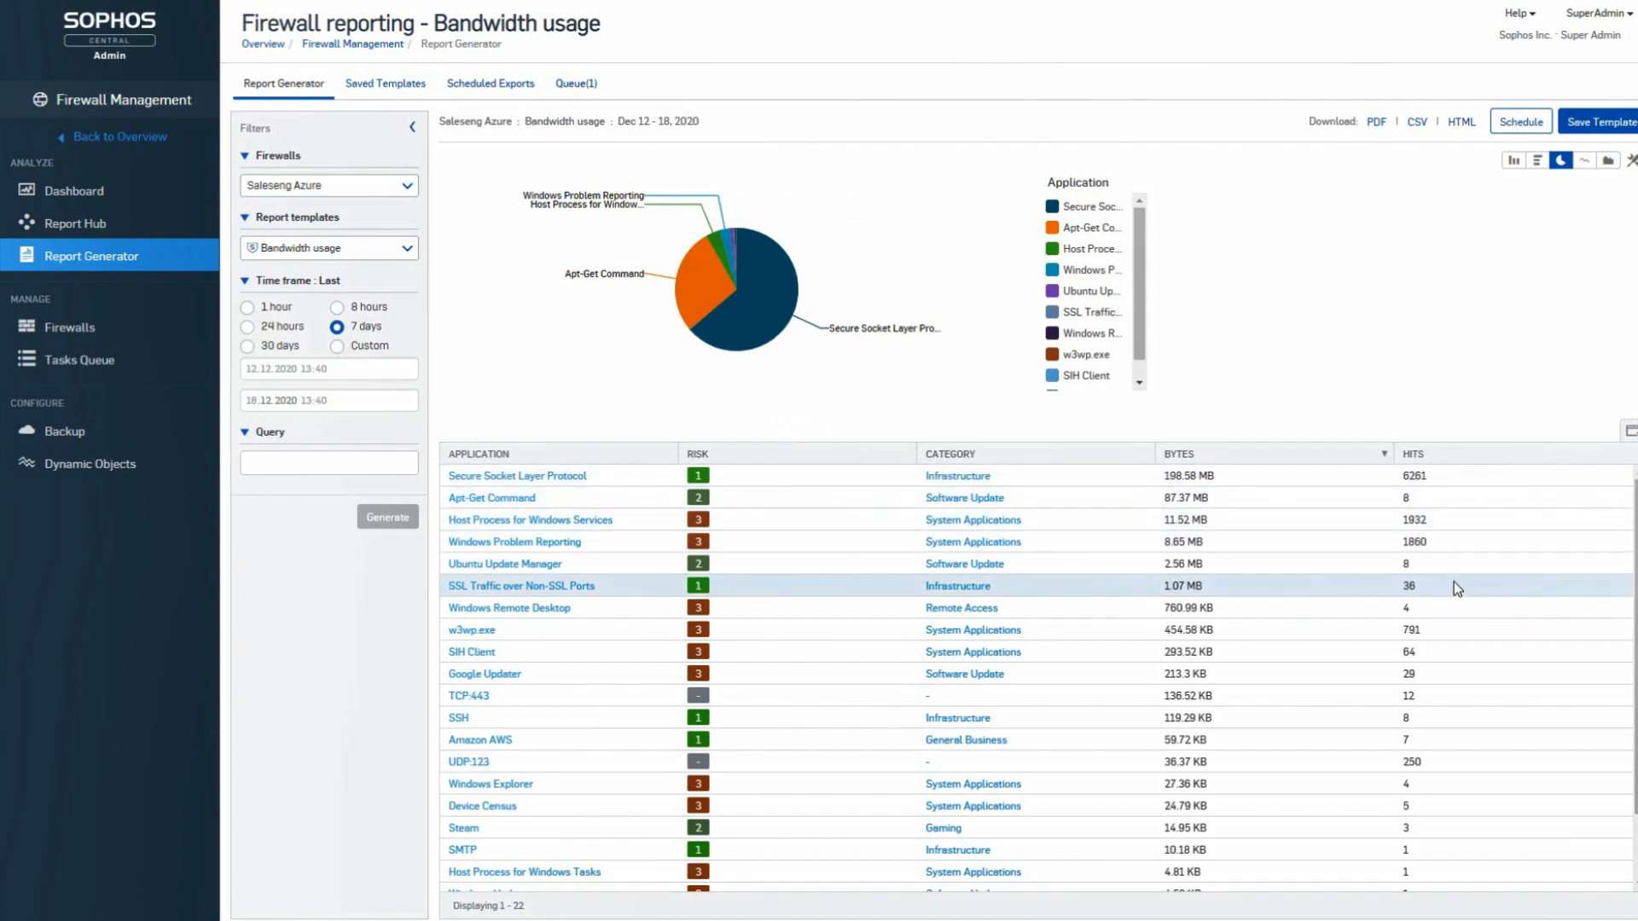
pyautogui.scroll(-1, 1037, 679)
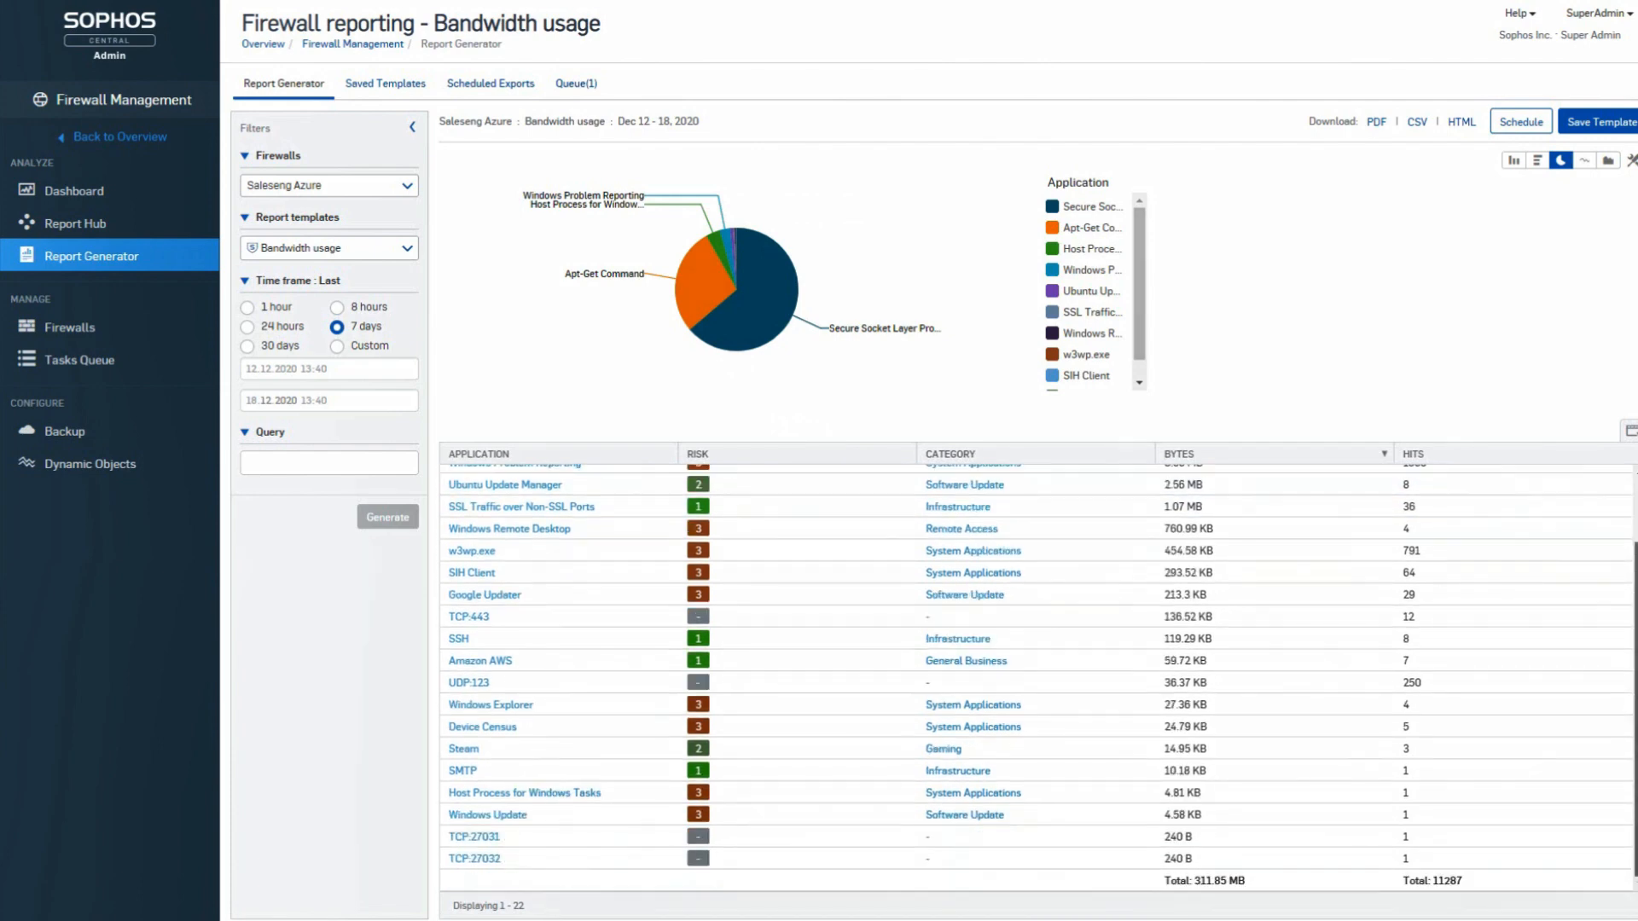
pyautogui.scroll(1, 1631, 512)
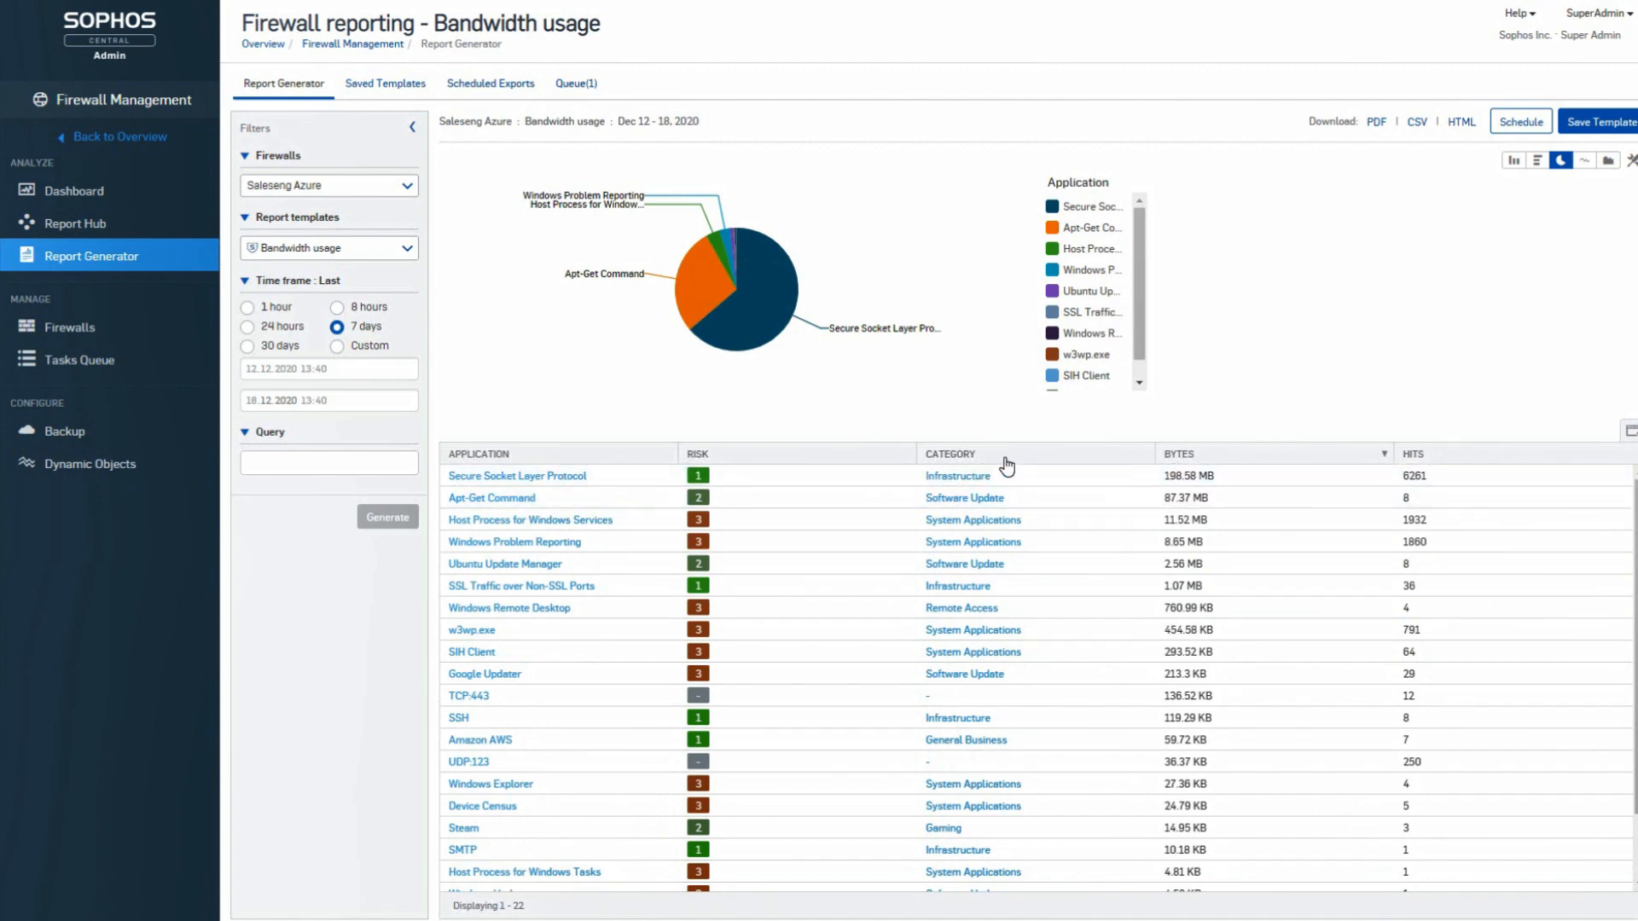
# Step: Add the Source IP and Firewall Rule ID columns to the report table and remove the Risk, Category and Hits columns
pyautogui.click(1630, 435)
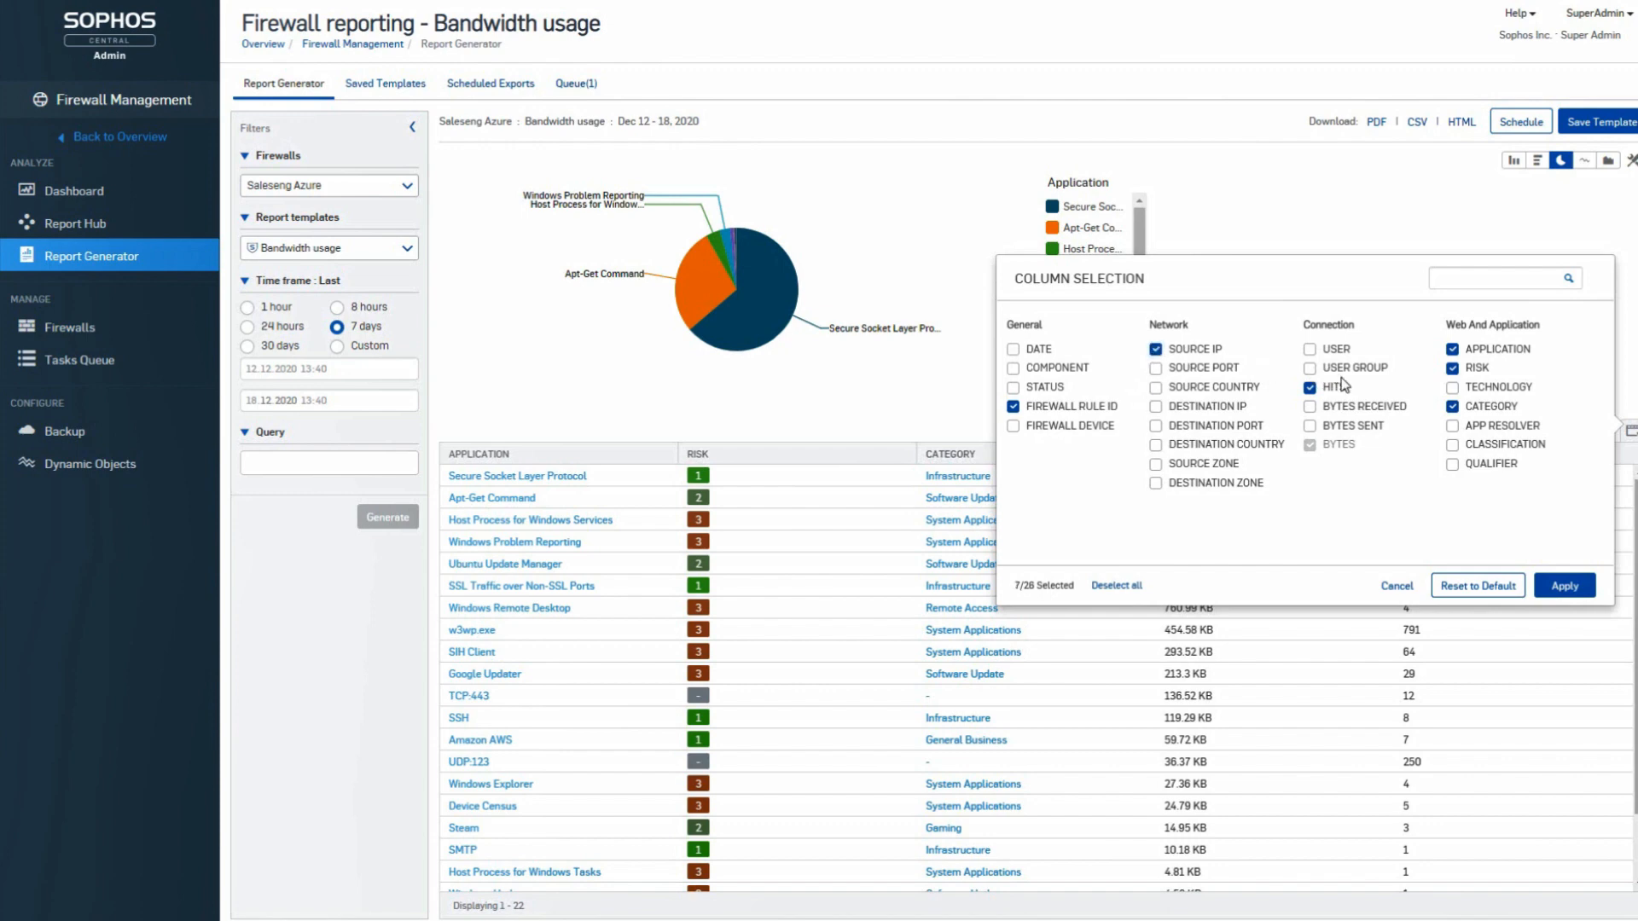
pyautogui.click(1454, 367)
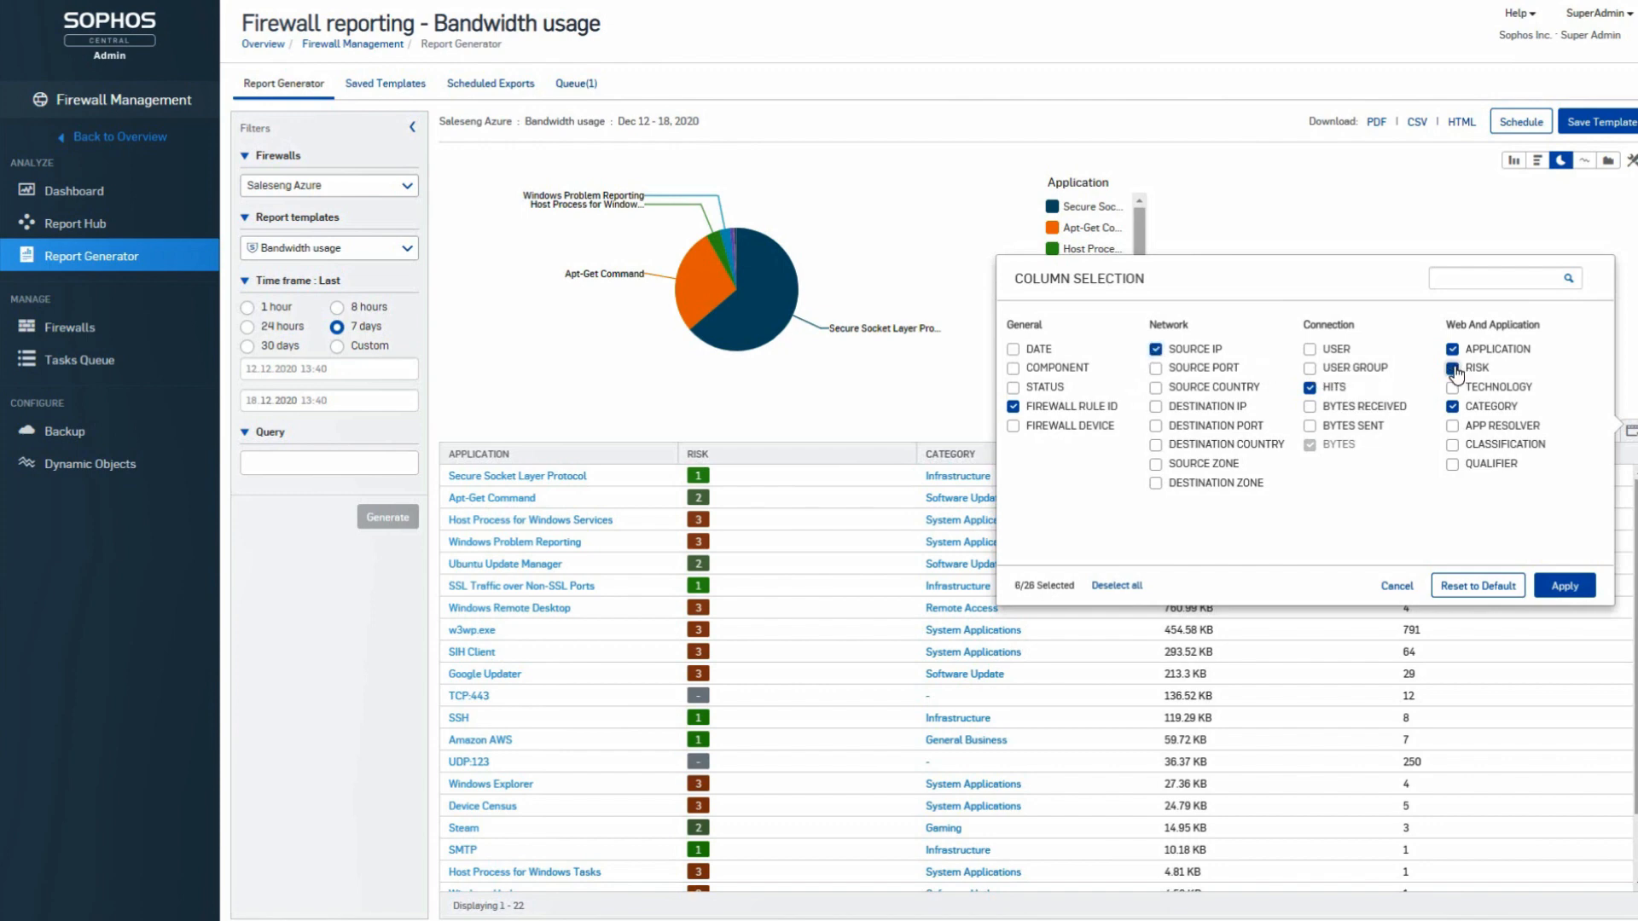
pyautogui.click(1454, 409)
pyautogui.click(1310, 389)
pyautogui.click(1547, 587)
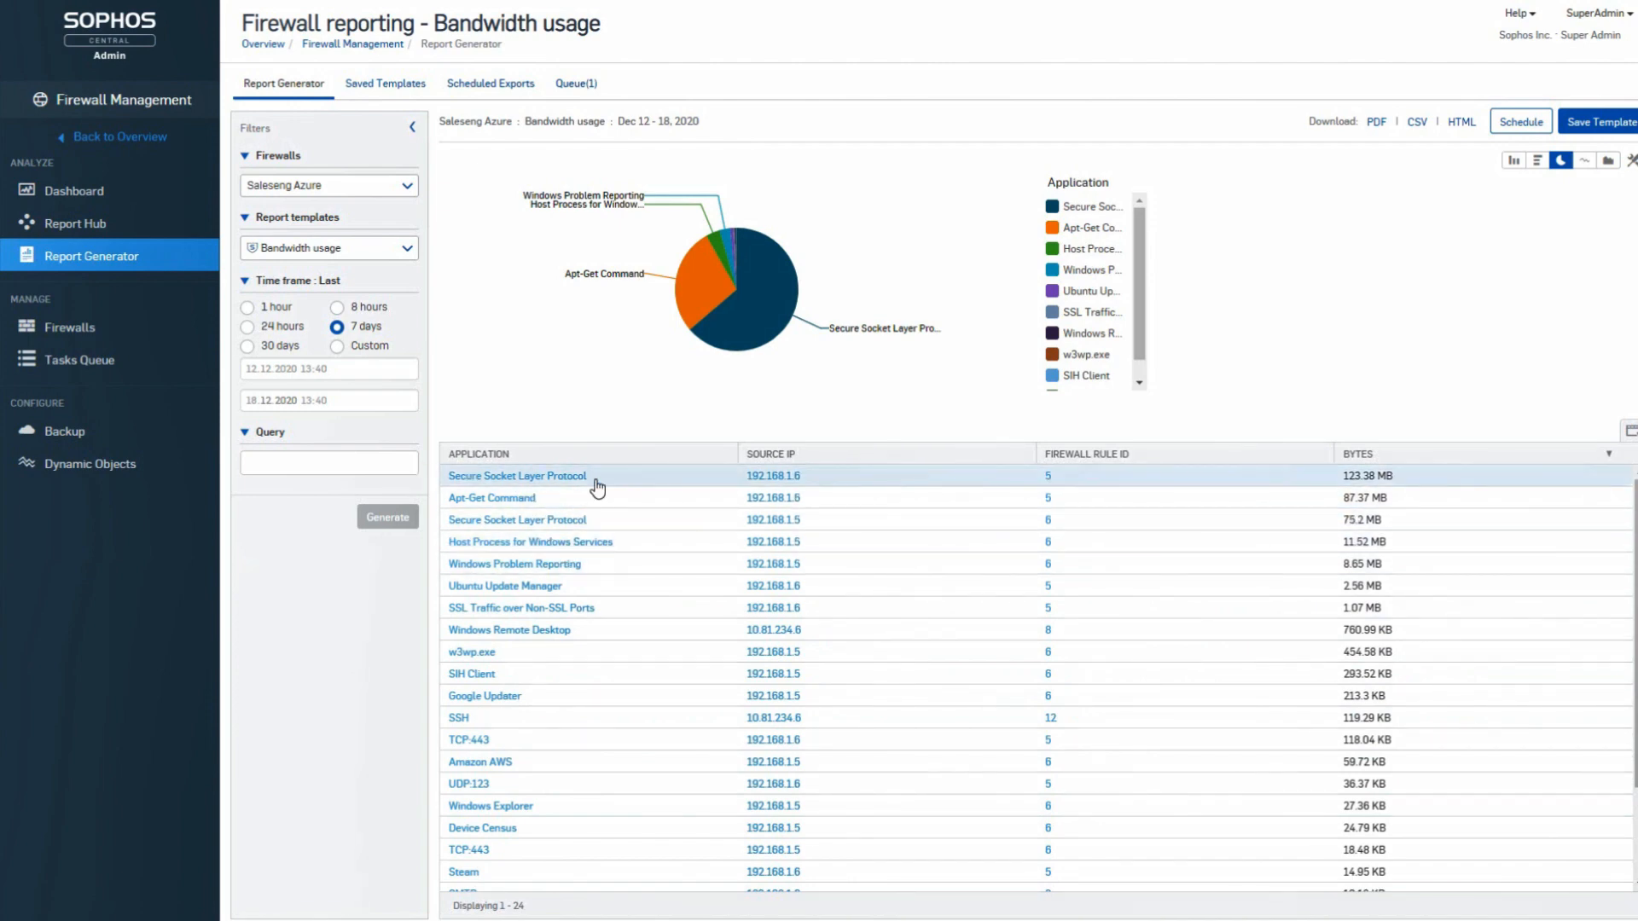
# Step: Replace the Source IP column with the User column in the bandwidth usage table
pyautogui.click(1627, 435)
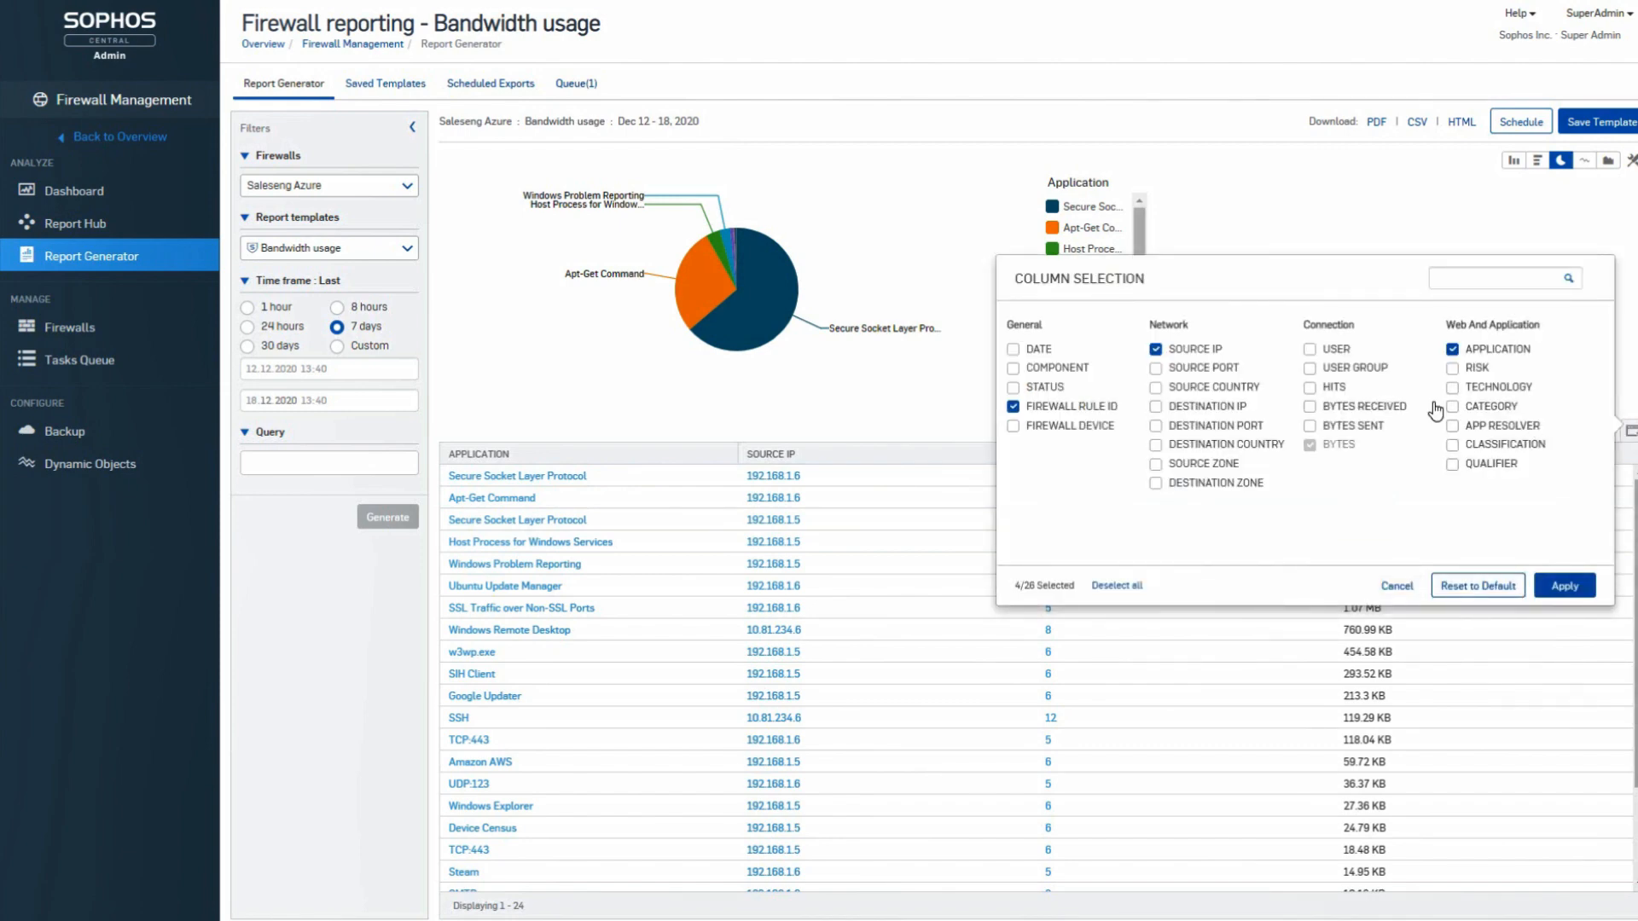
pyautogui.click(1157, 351)
pyautogui.click(1309, 349)
pyautogui.click(1565, 585)
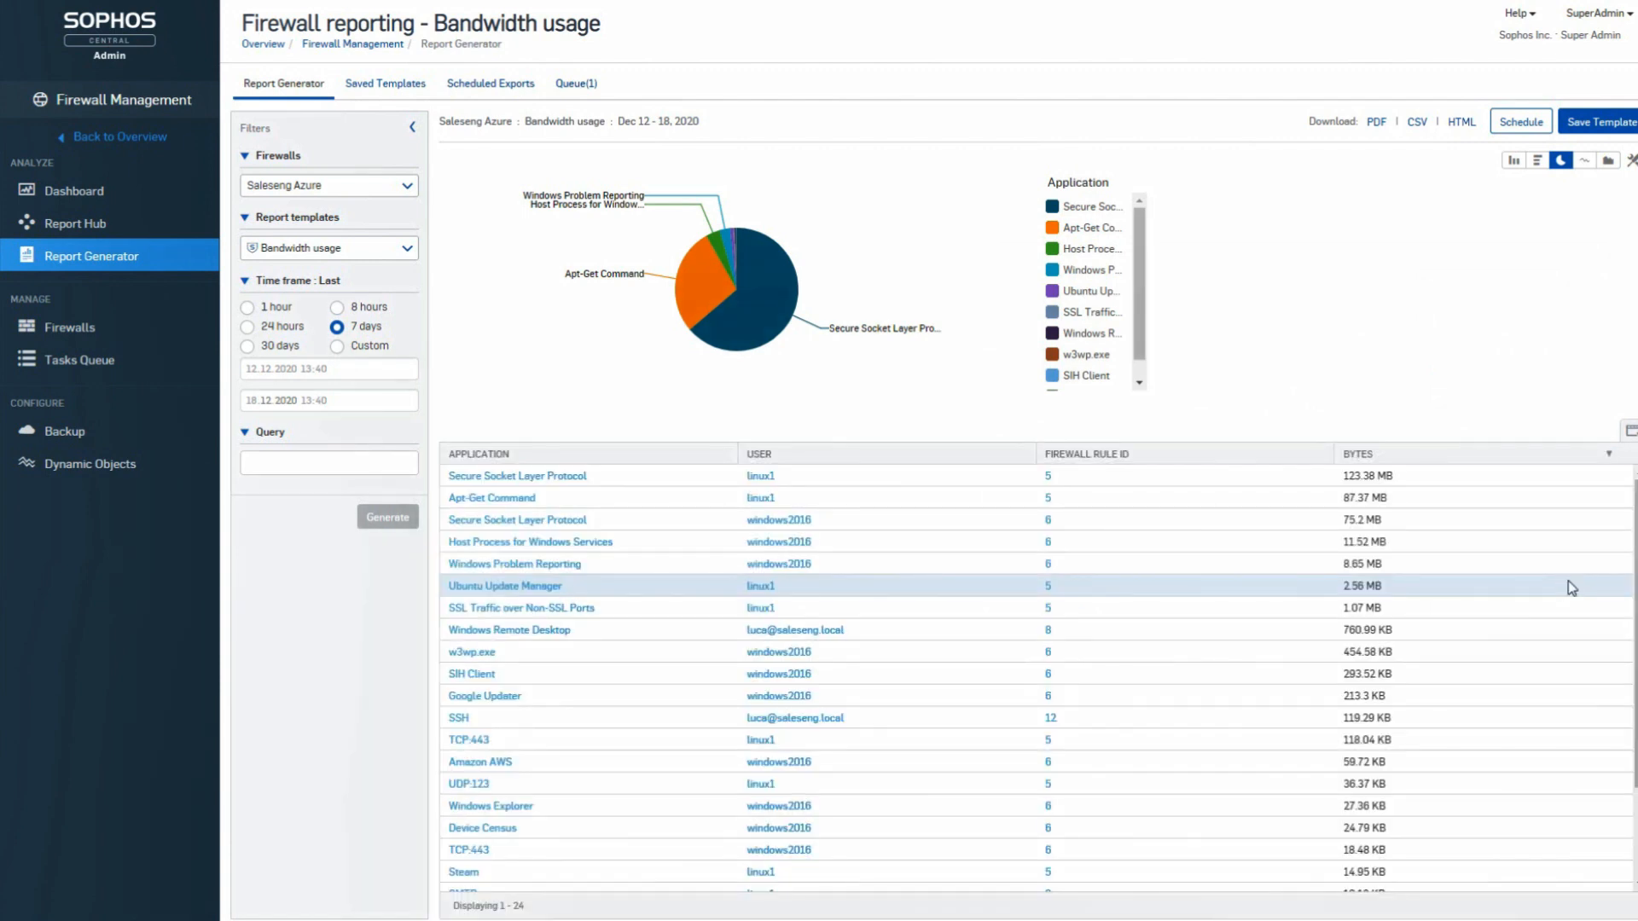
# Step: Filter the report by the user of the Windows Remote Desktop entry, regenerate it and display it as a horizontal bar chart
pyautogui.click(785, 635)
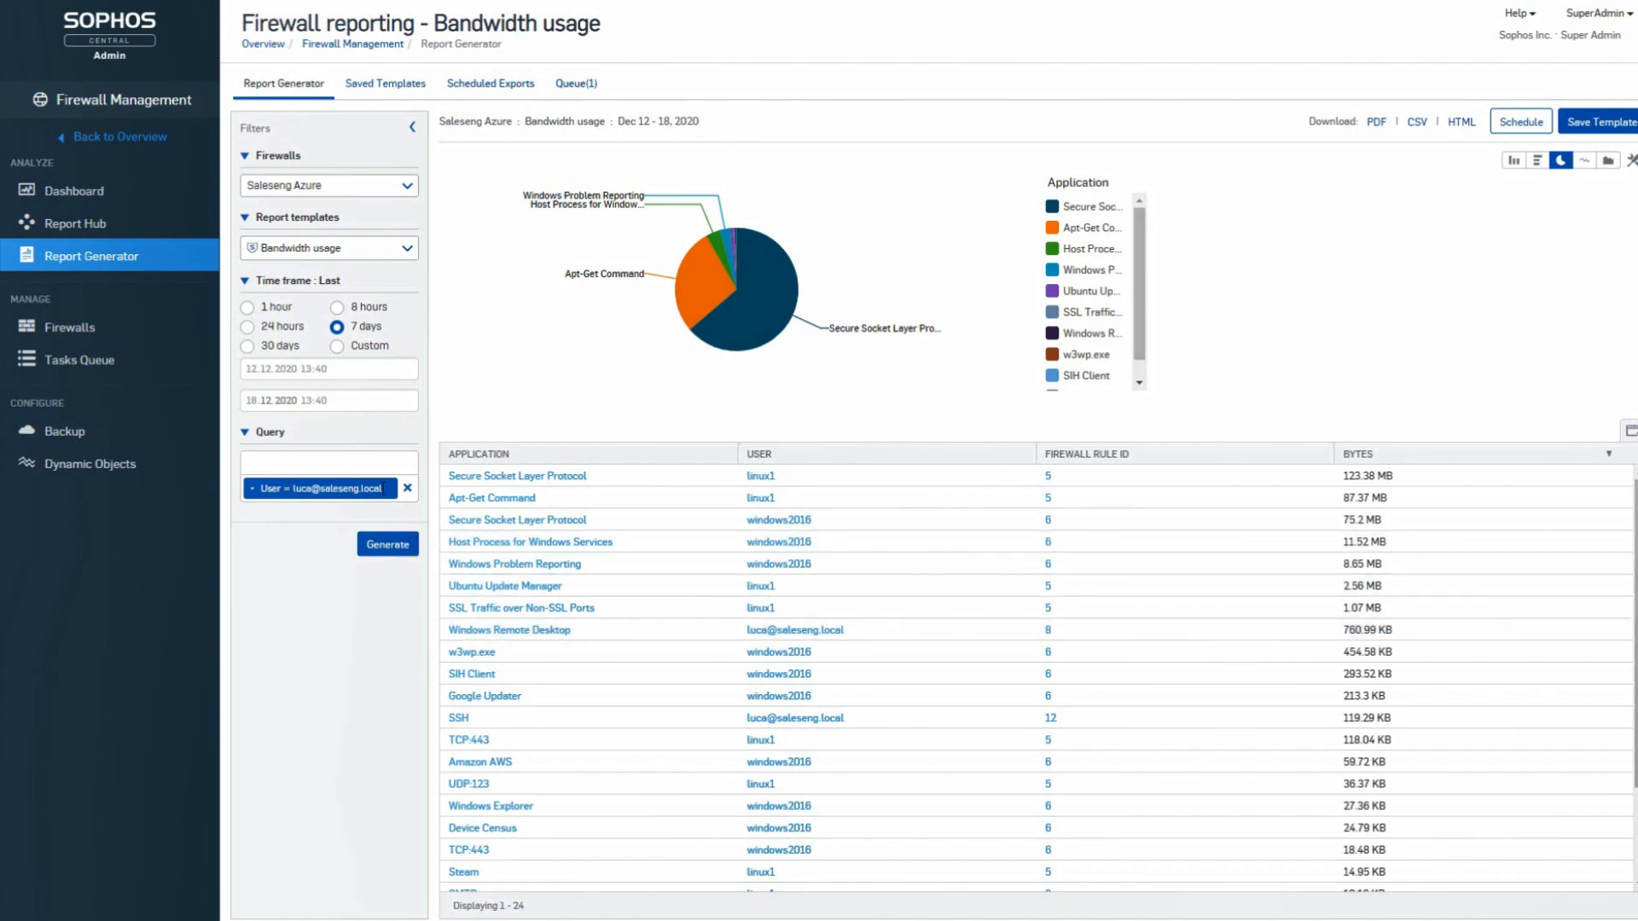
pyautogui.click(384, 544)
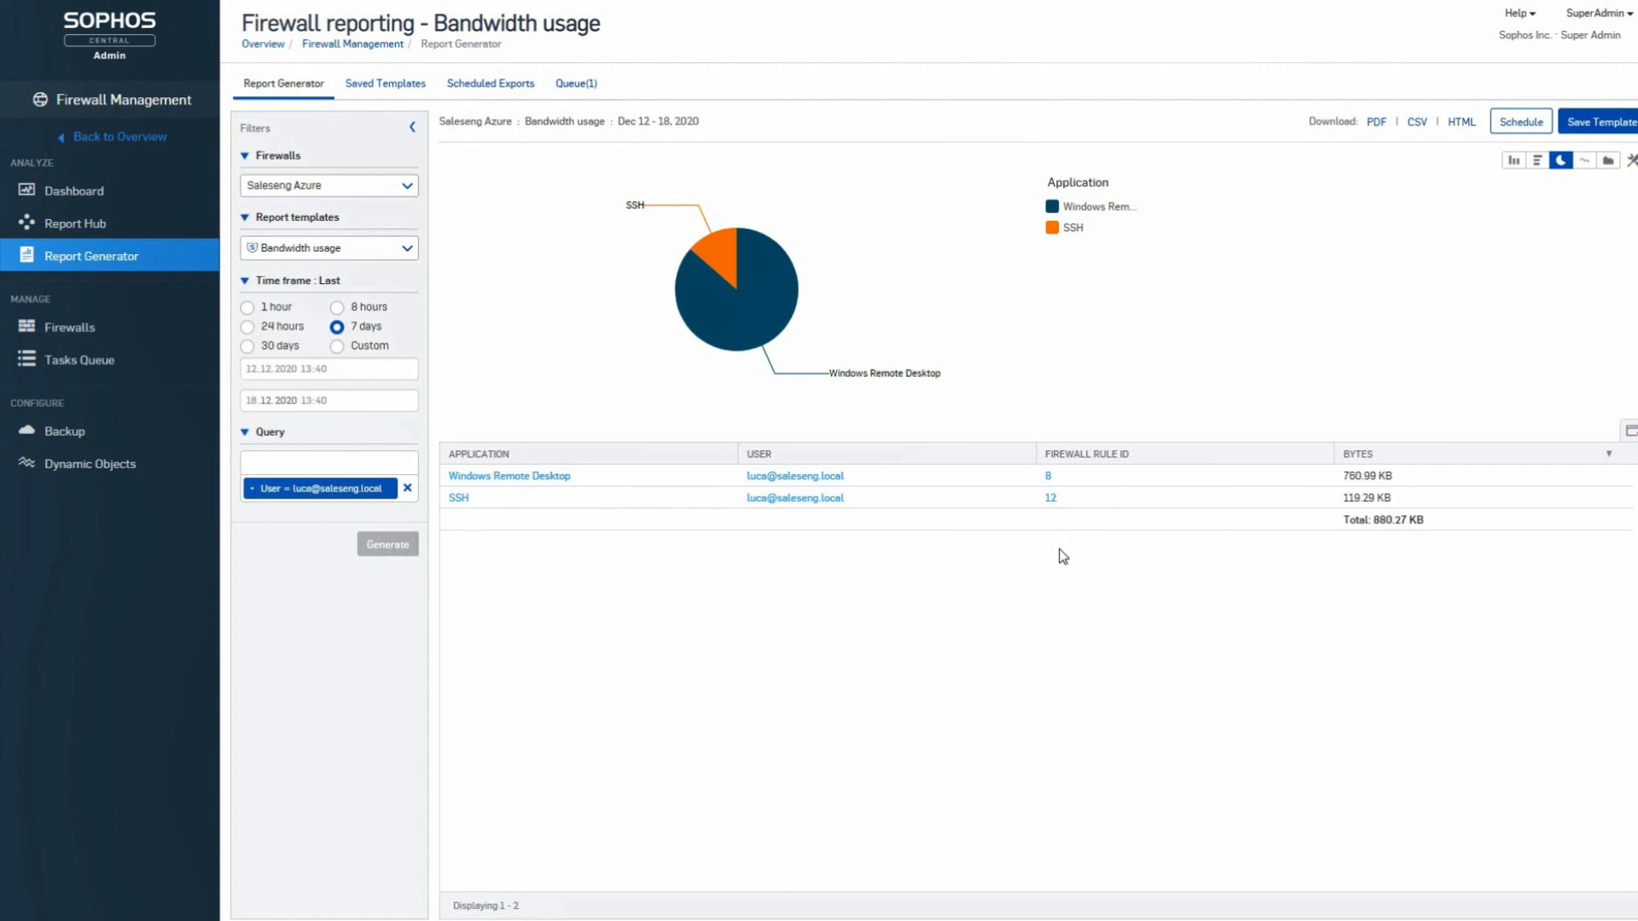
pyautogui.click(1542, 163)
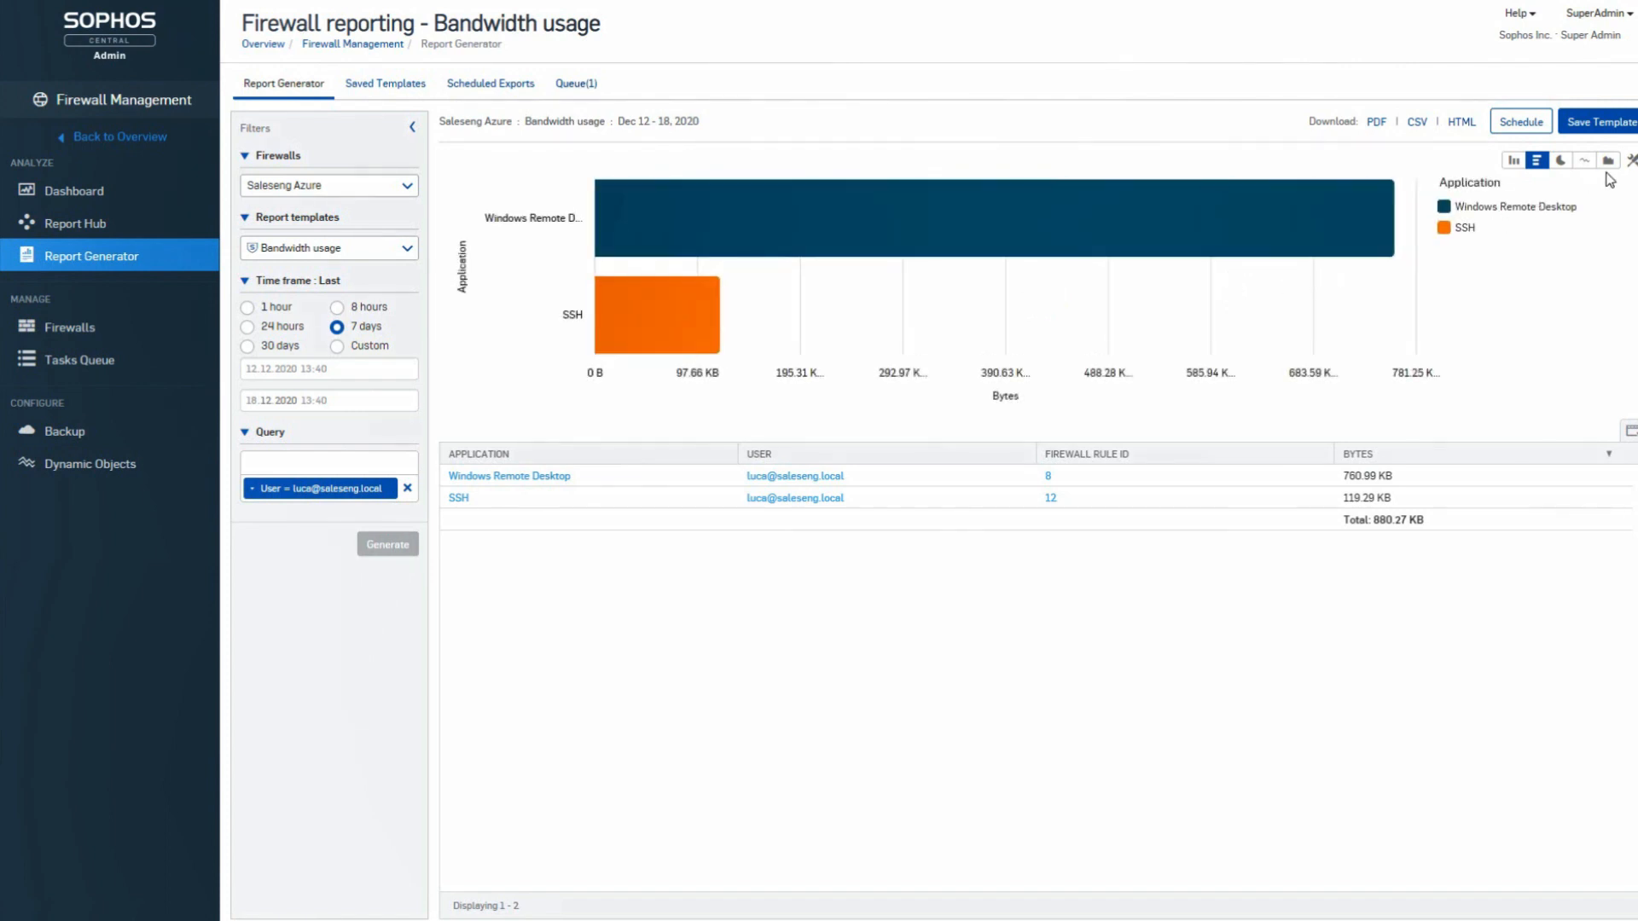
# Step: Set the bandwidth usage chart's Y axis to Firewall device, keeping Bytes on the X axis
pyautogui.click(1631, 163)
pyautogui.click(1625, 196)
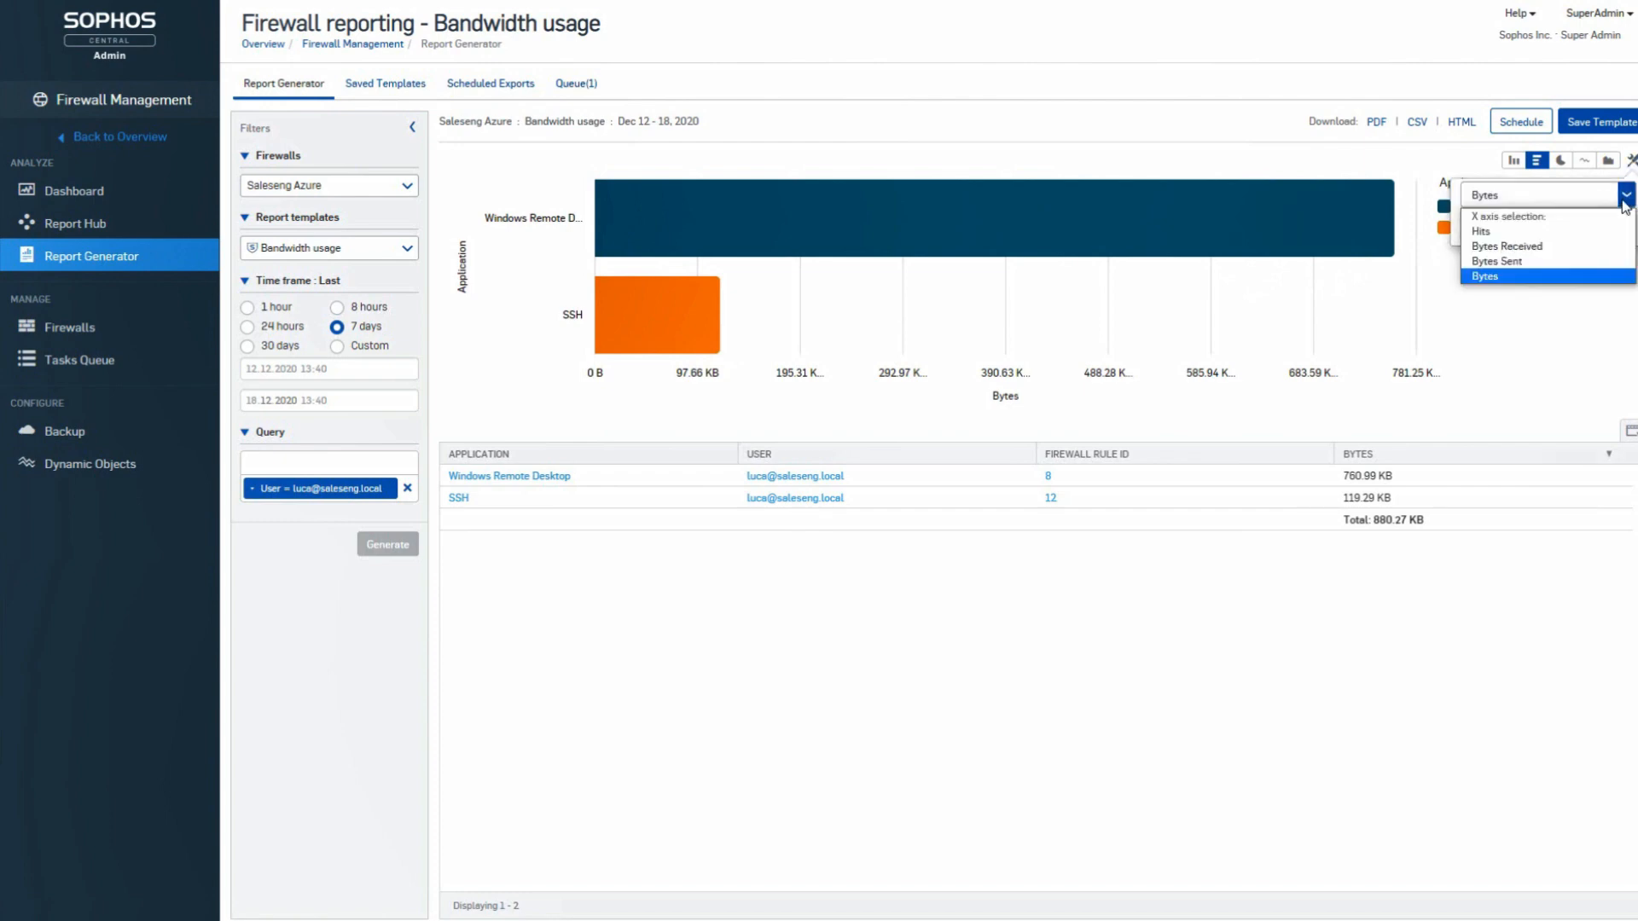
pyautogui.click(1625, 198)
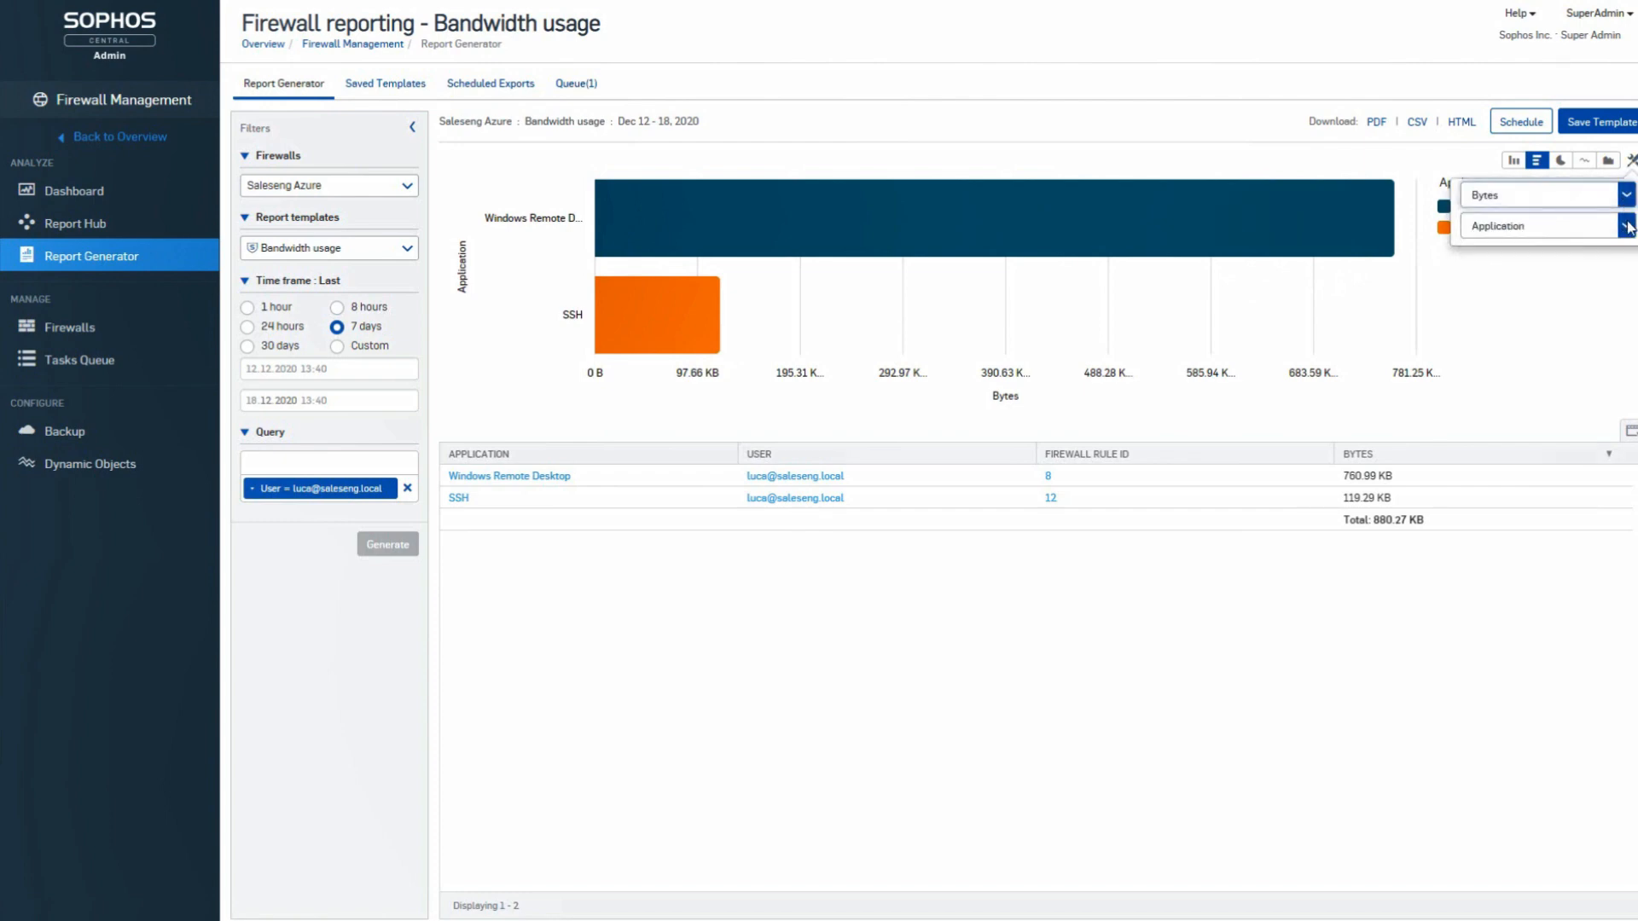
pyautogui.click(1626, 226)
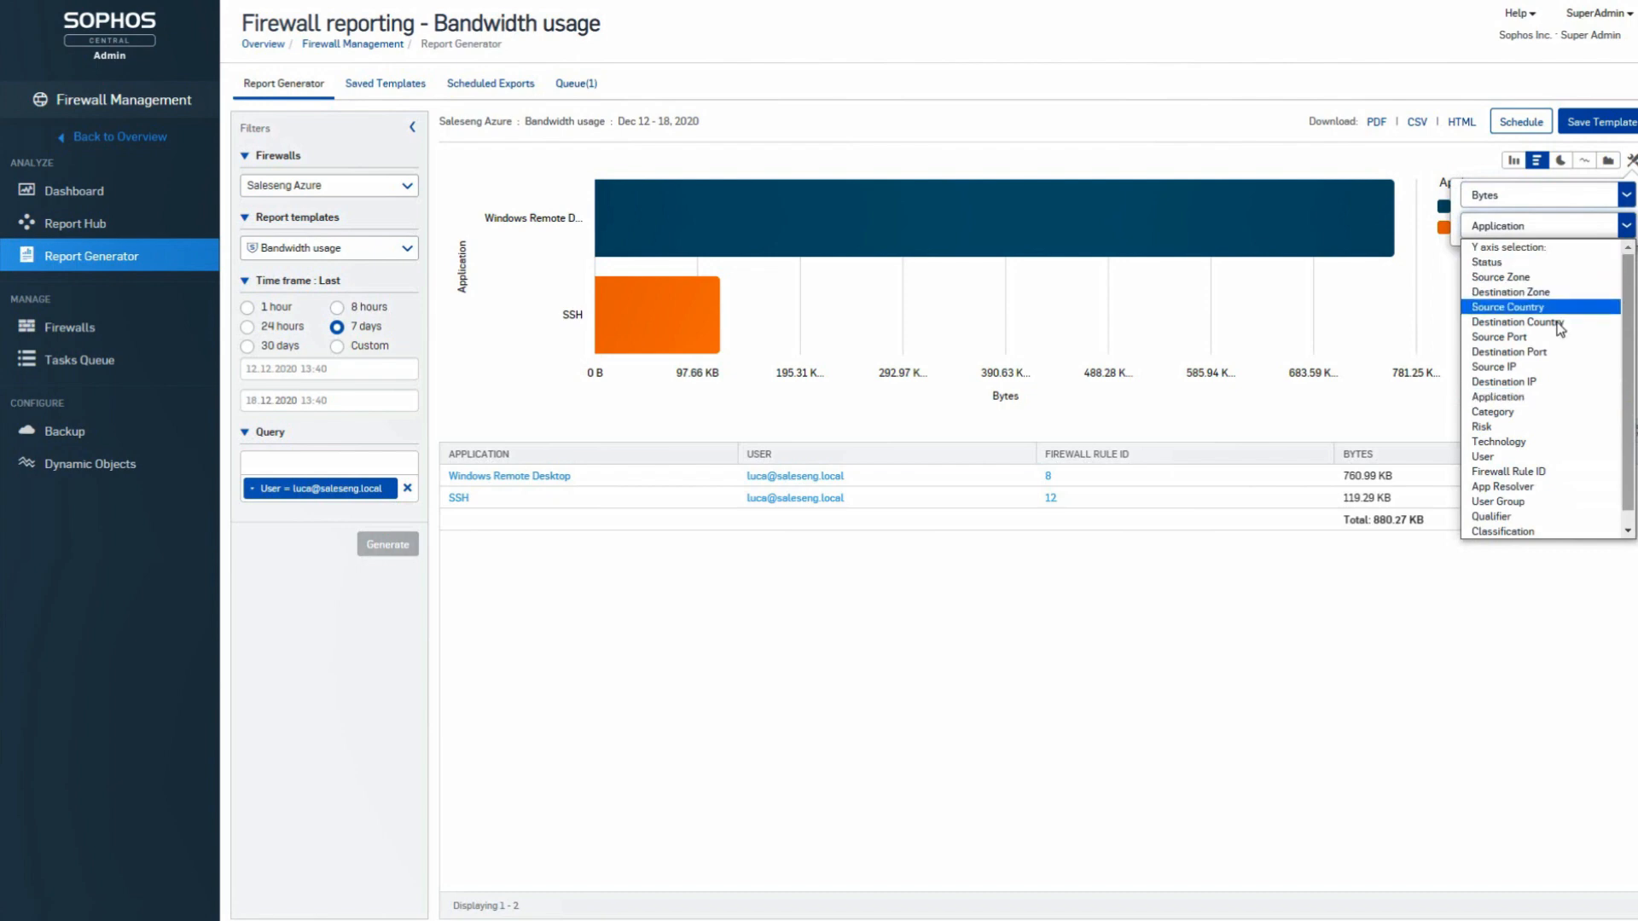
pyautogui.scroll(-1, 1503, 501)
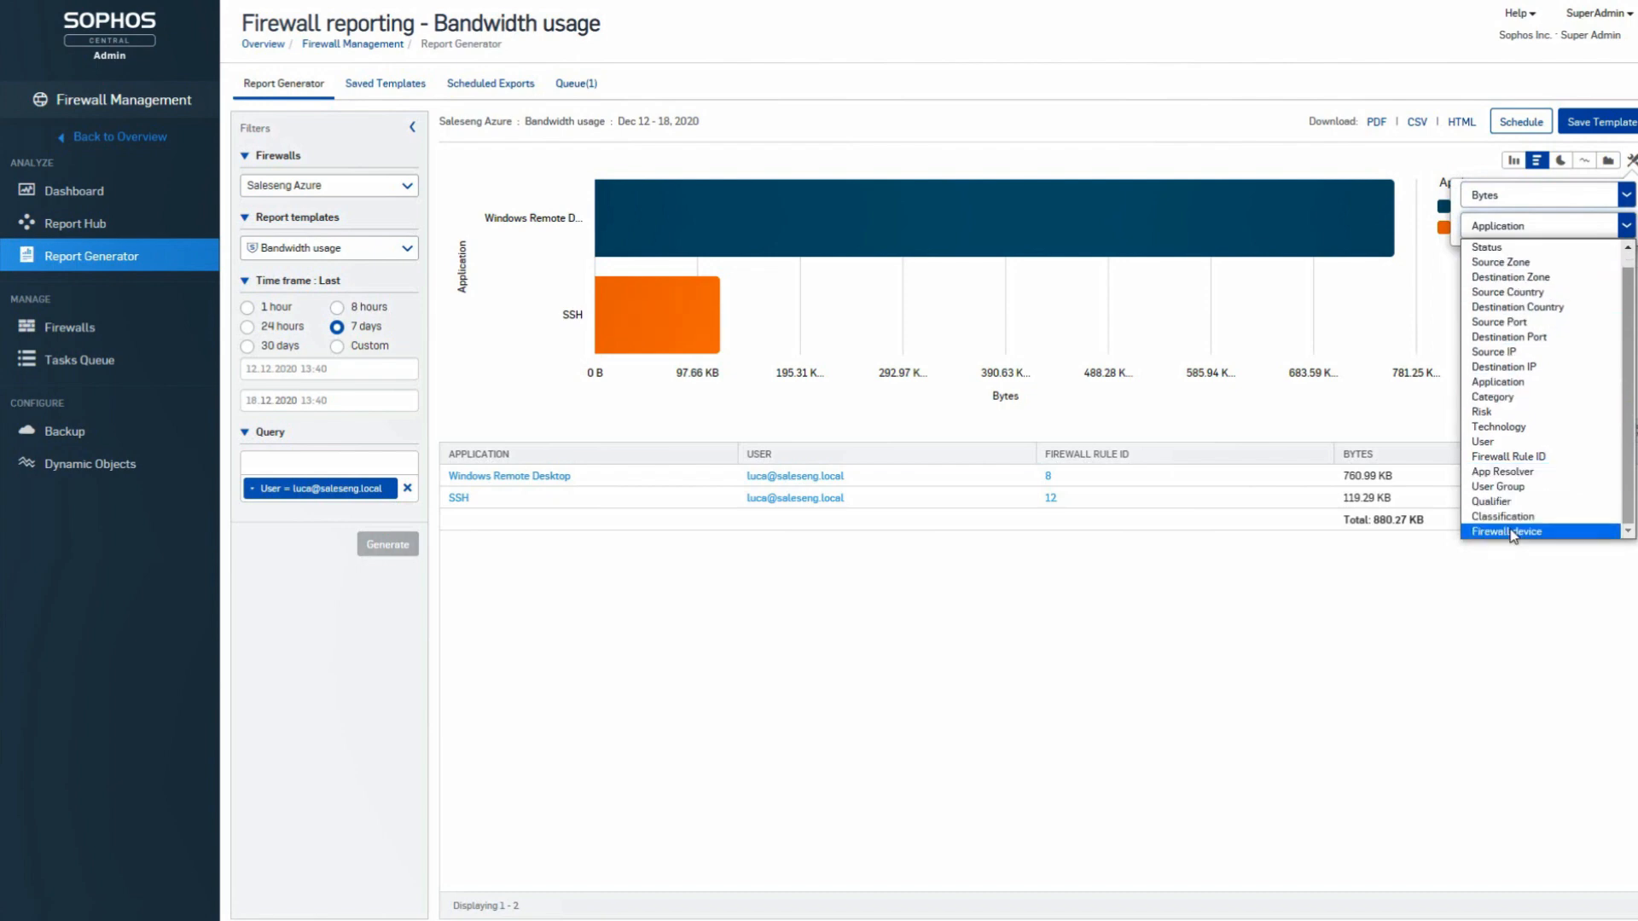
pyautogui.click(1510, 531)
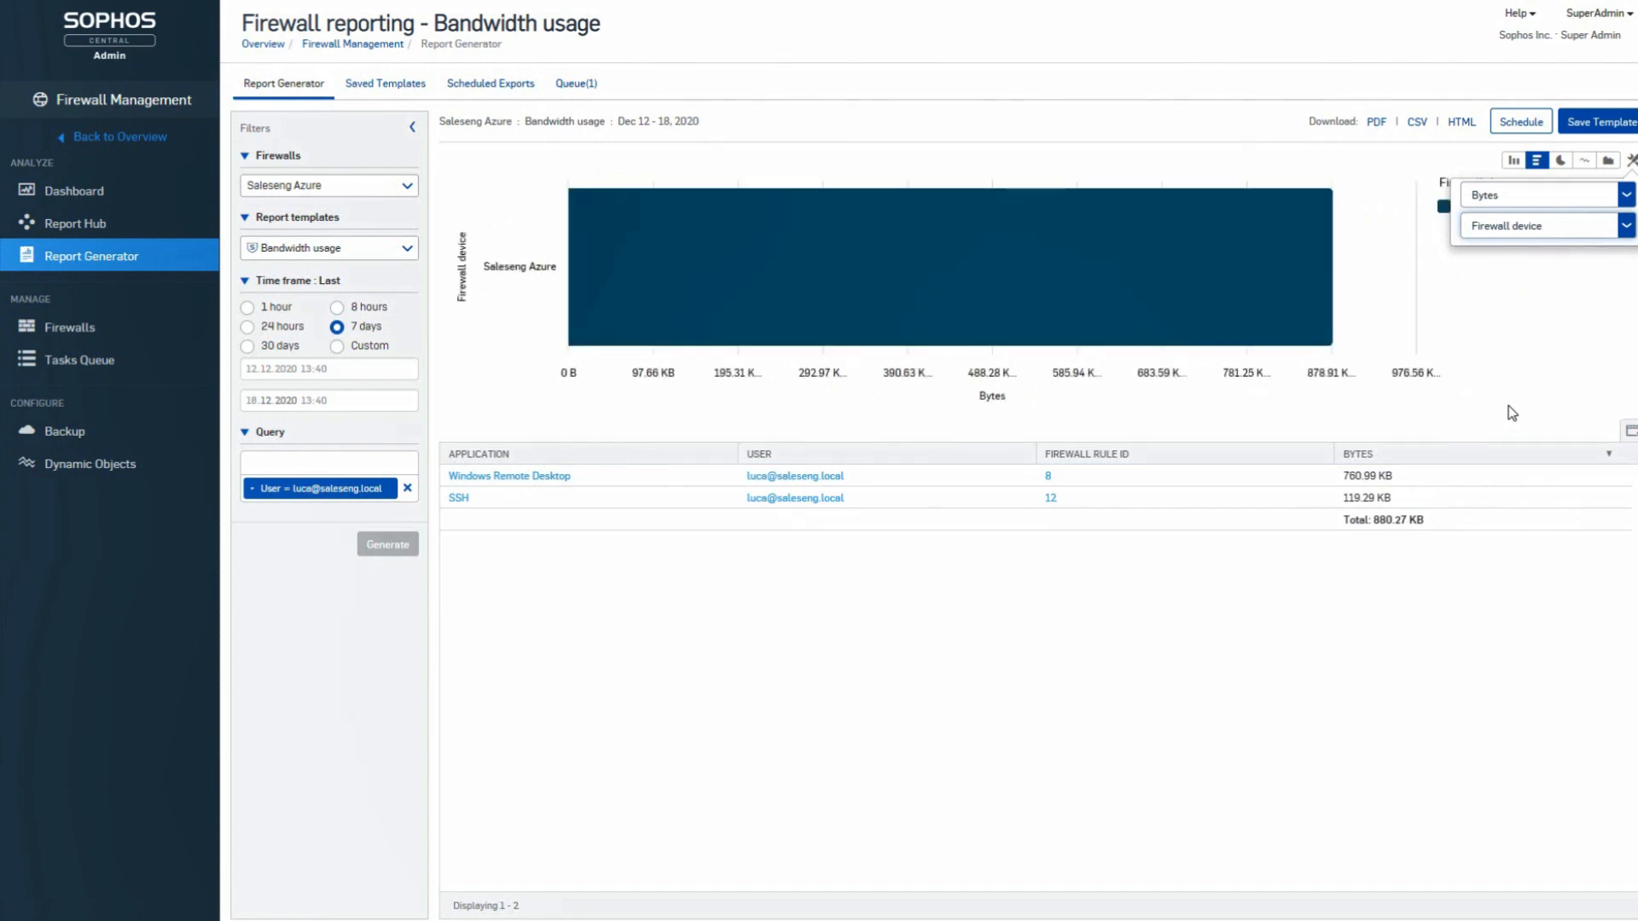
# Step: Switch the report template to SSL VPN and generate the report for the last 30 days
pyautogui.moveTo(727, 285)
pyautogui.click(408, 192)
pyautogui.click(408, 185)
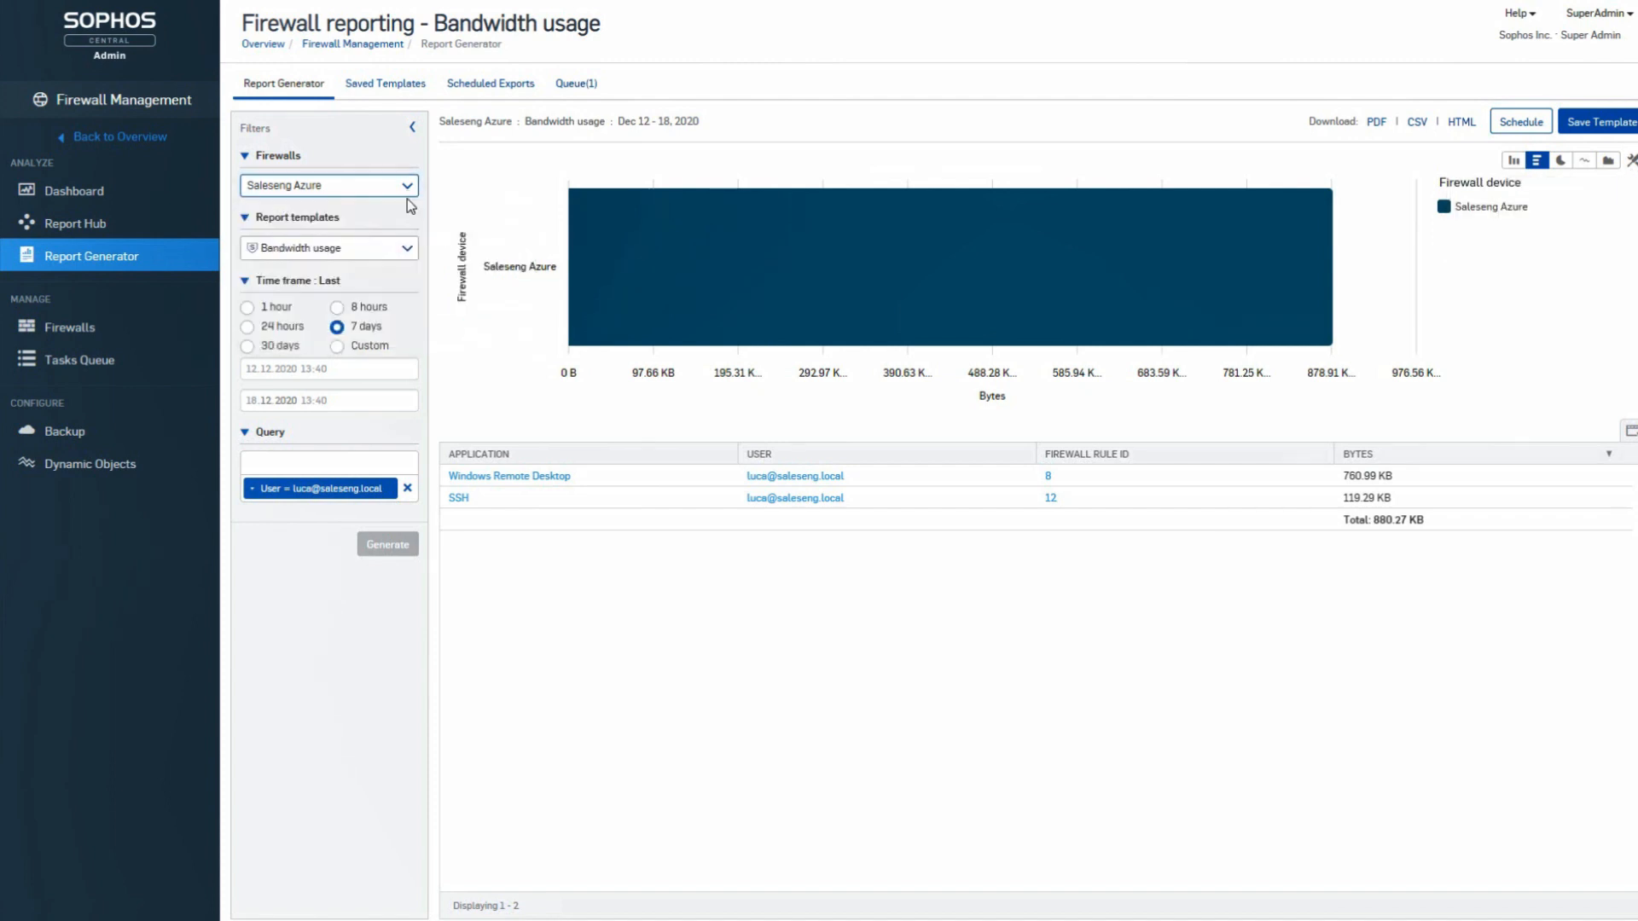
pyautogui.click(401, 249)
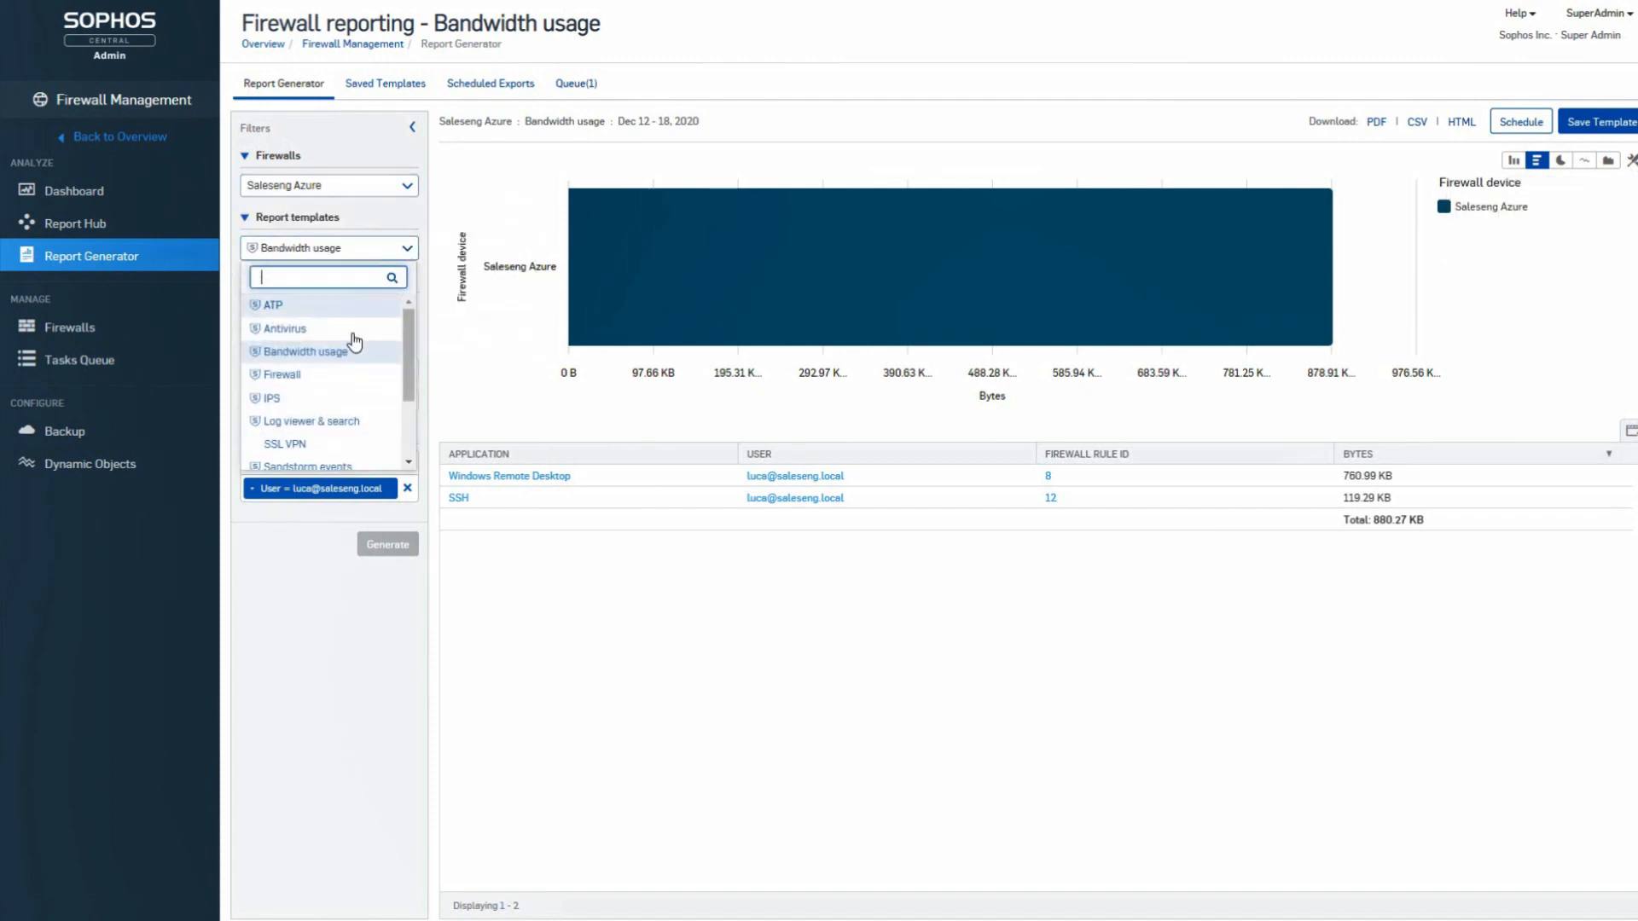
pyautogui.click(287, 445)
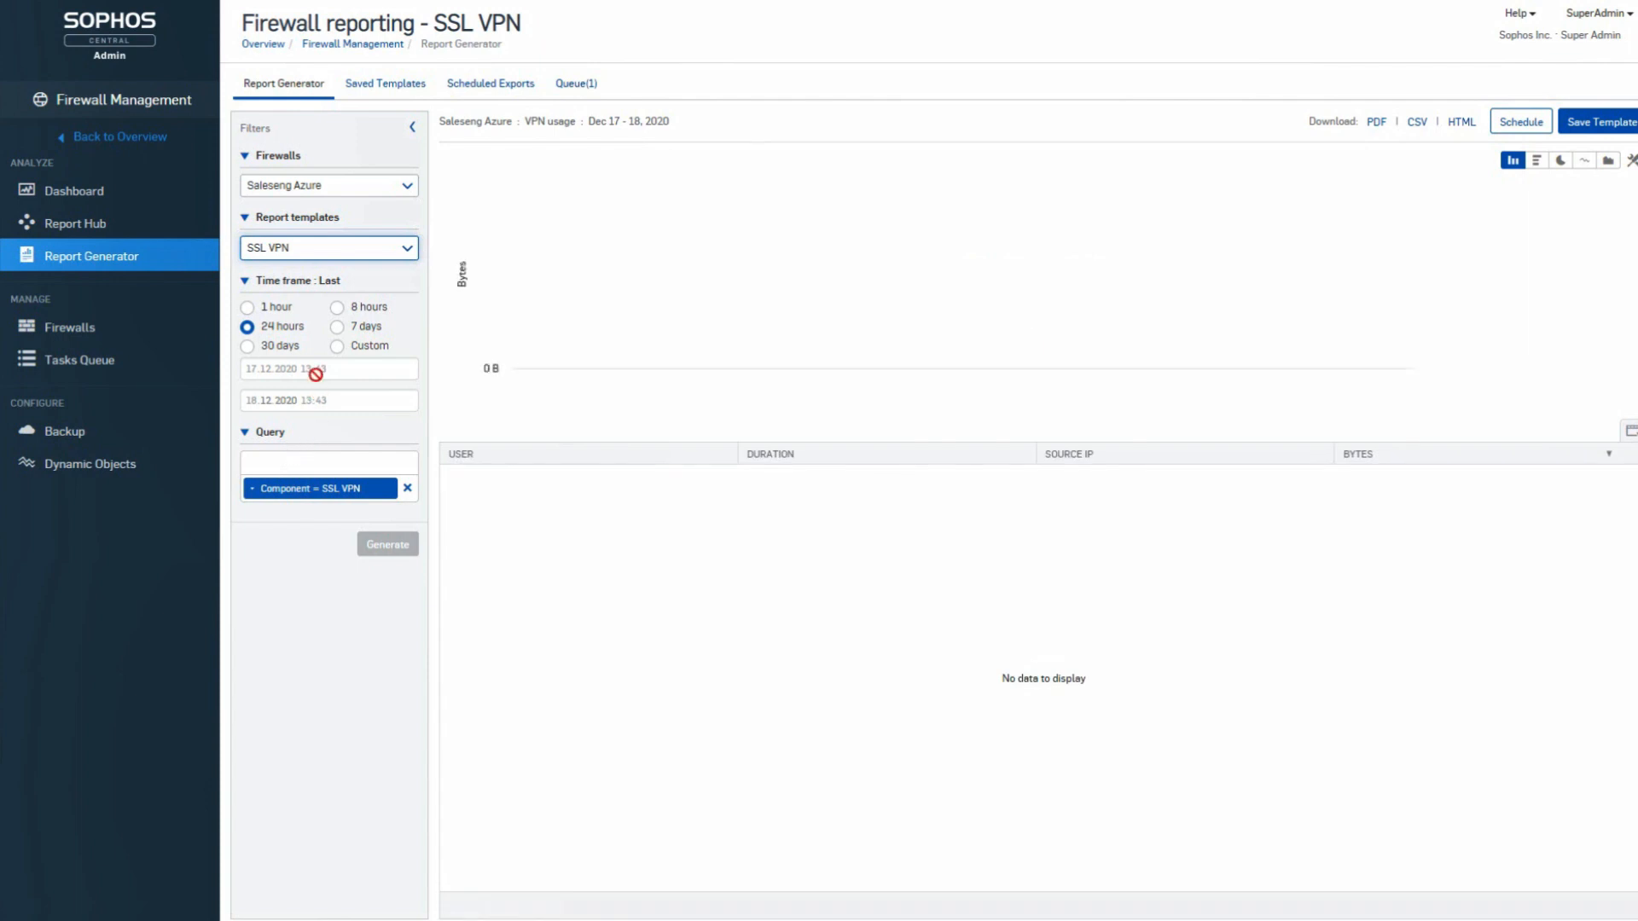
pyautogui.click(248, 346)
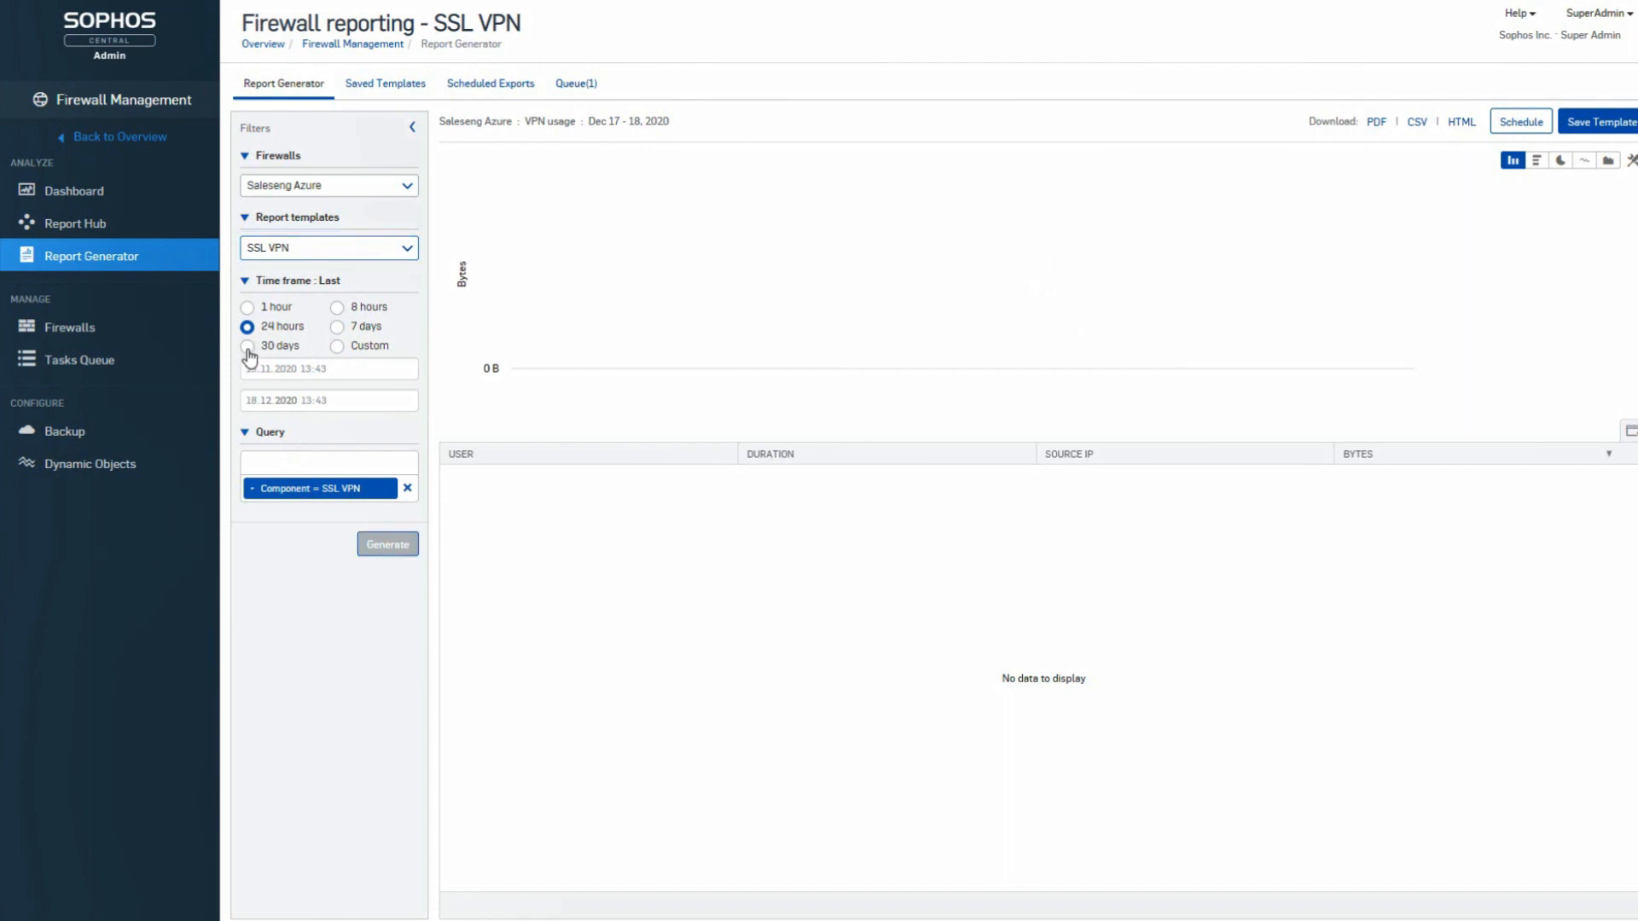
pyautogui.click(388, 544)
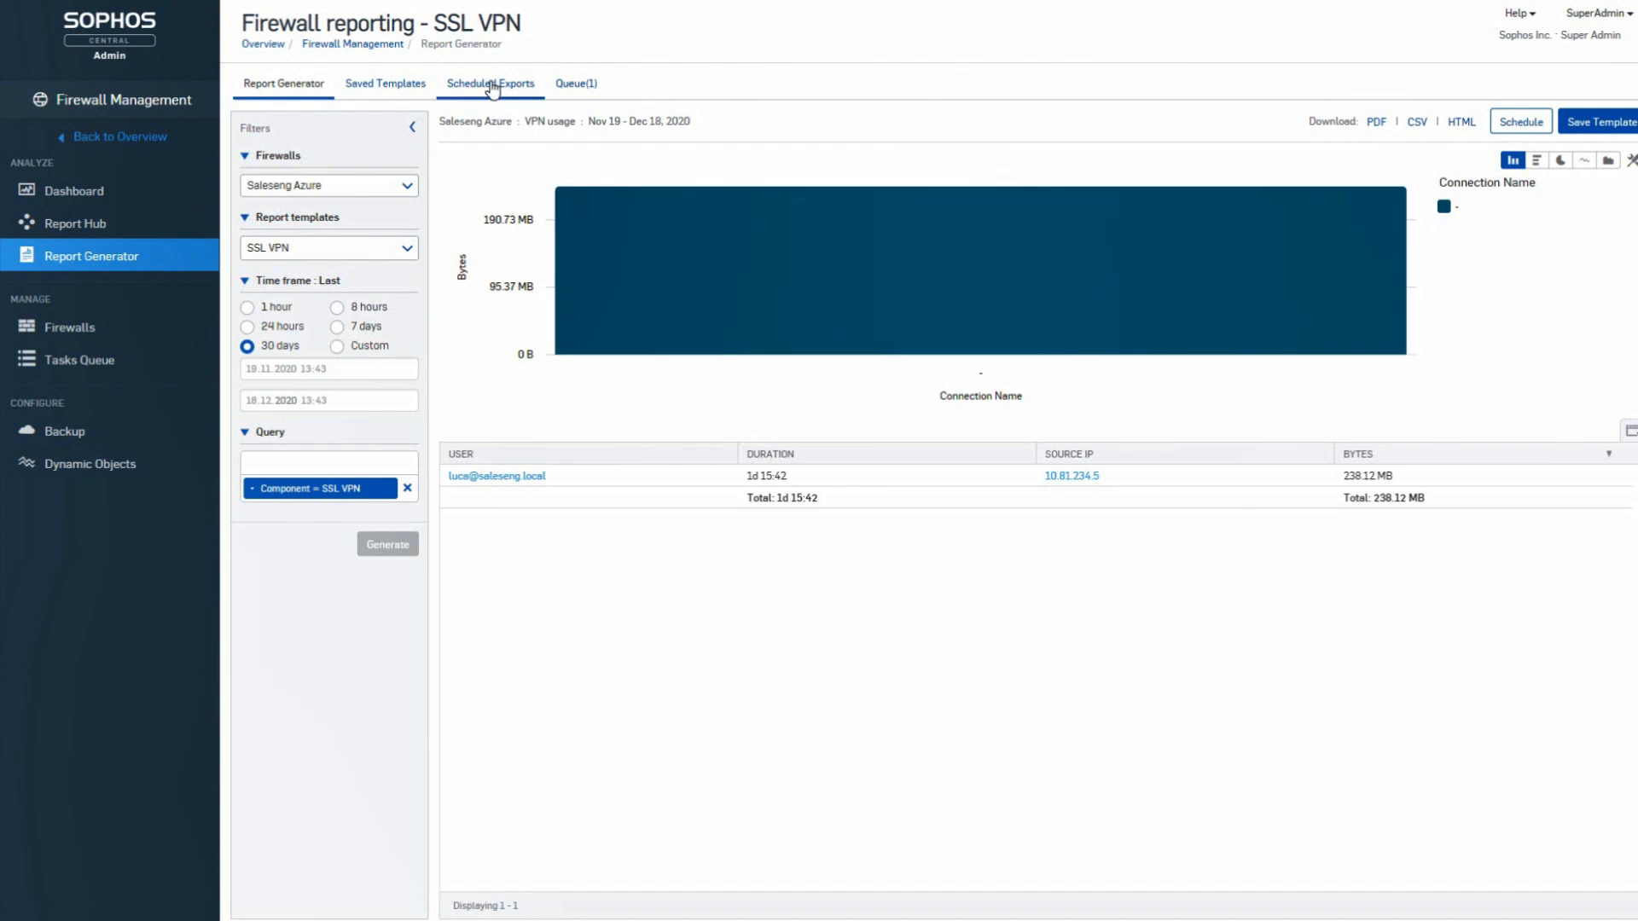
# Step: View the scheduled exports and check their template type filter
pyautogui.click(493, 87)
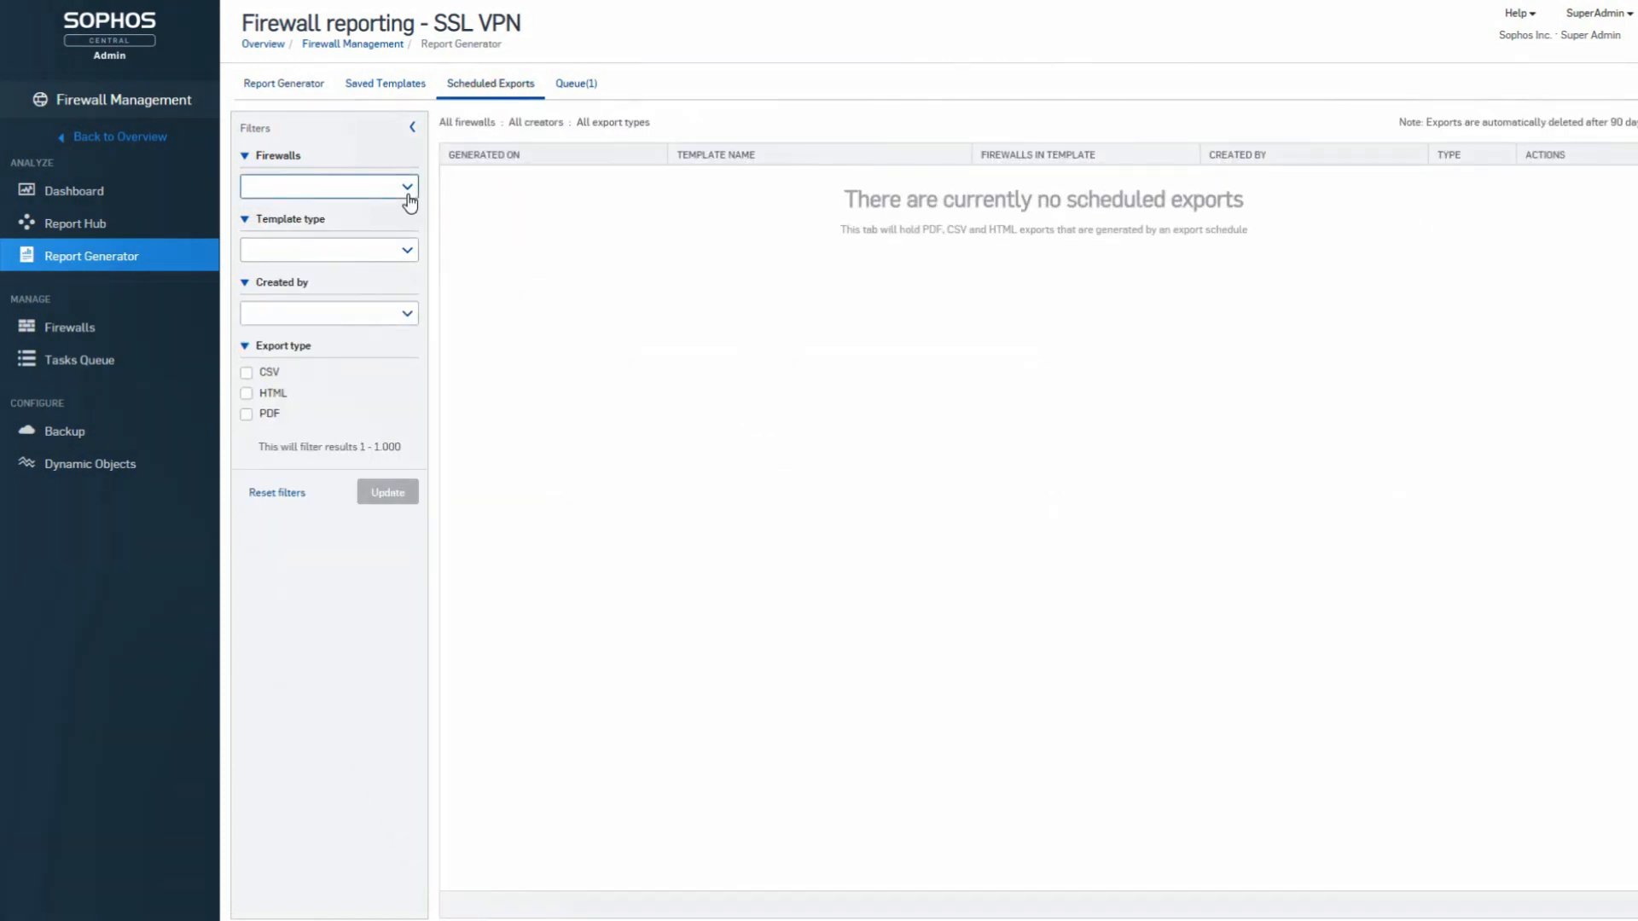
pyautogui.click(407, 251)
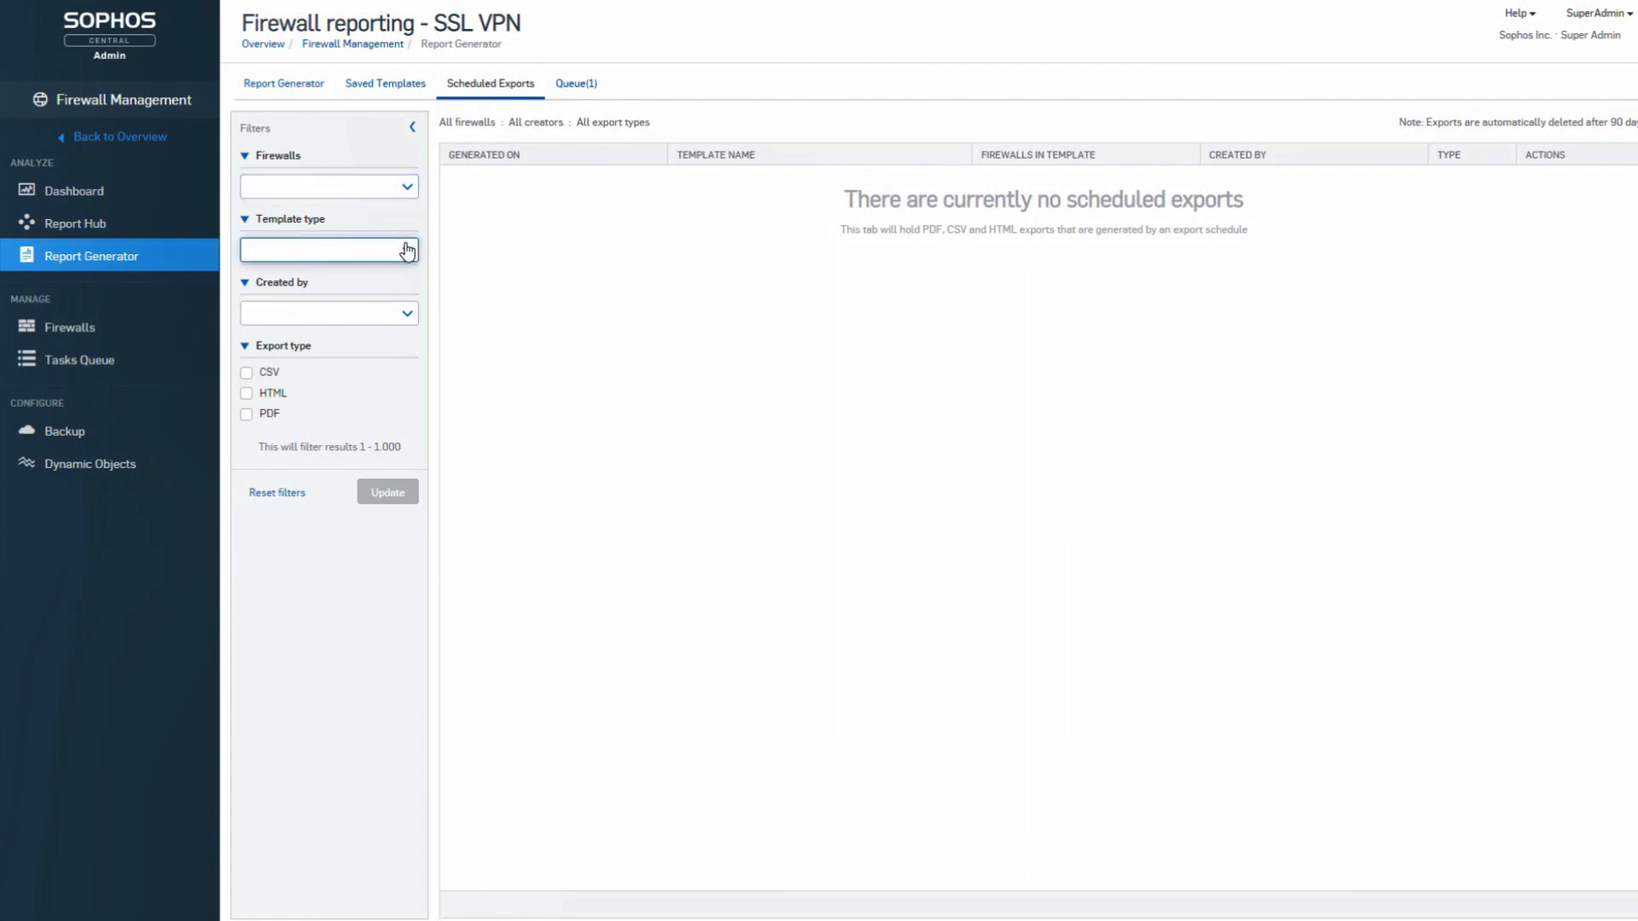
pyautogui.click(407, 250)
# Step: Load the saved SSL VPN template and review the time frame options in its export schedule, closing it without saving
pyautogui.click(403, 89)
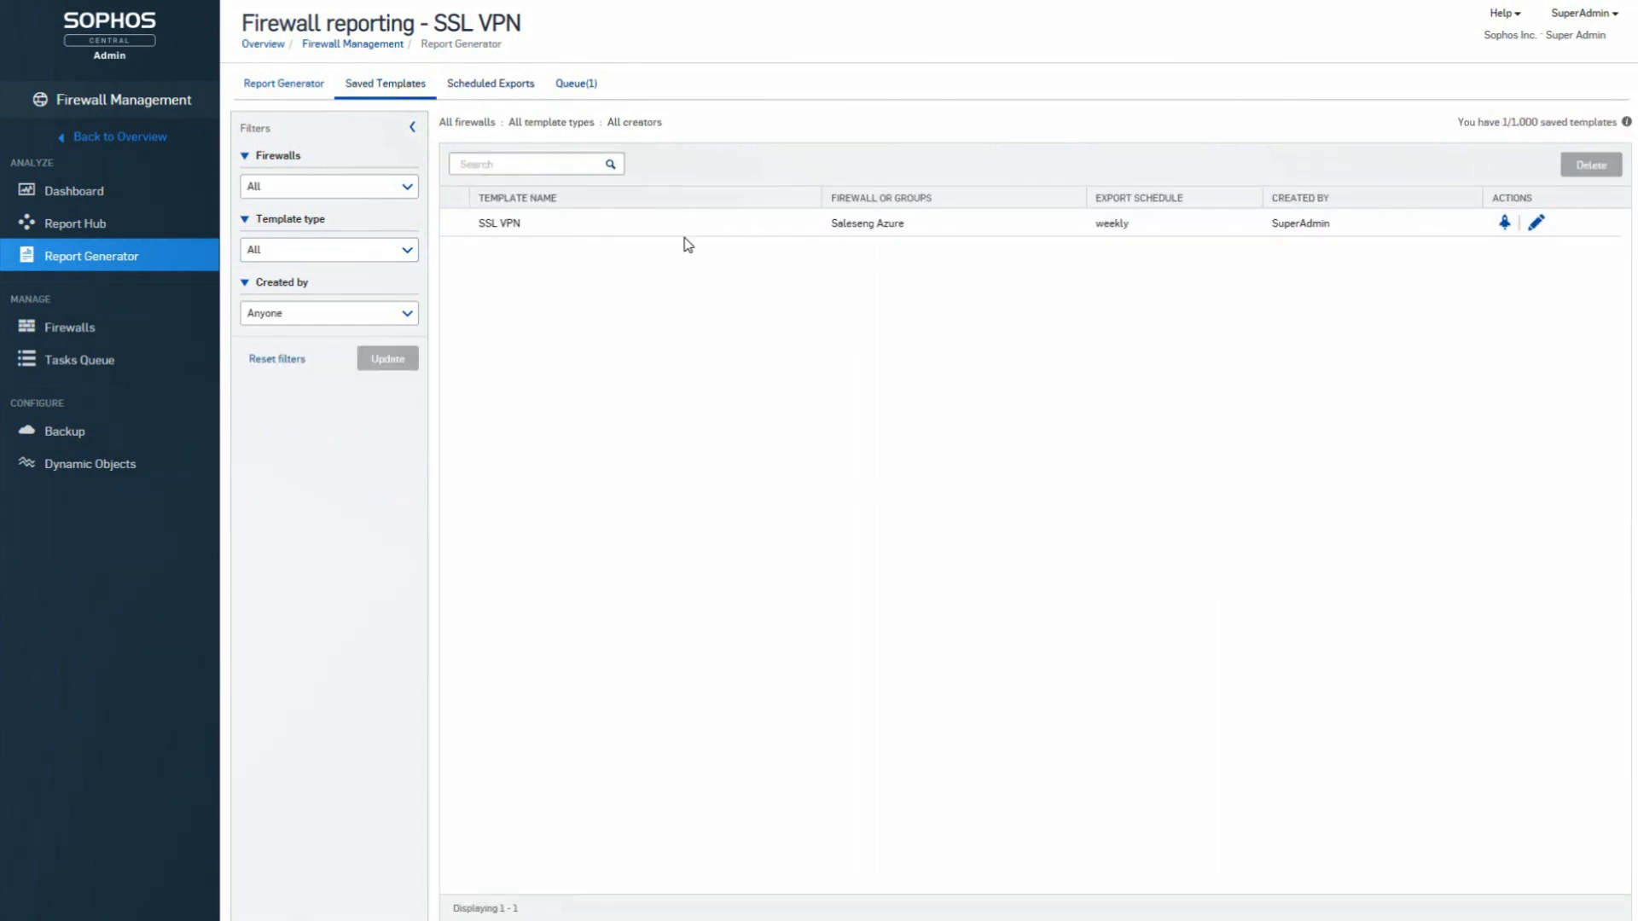
pyautogui.click(1504, 224)
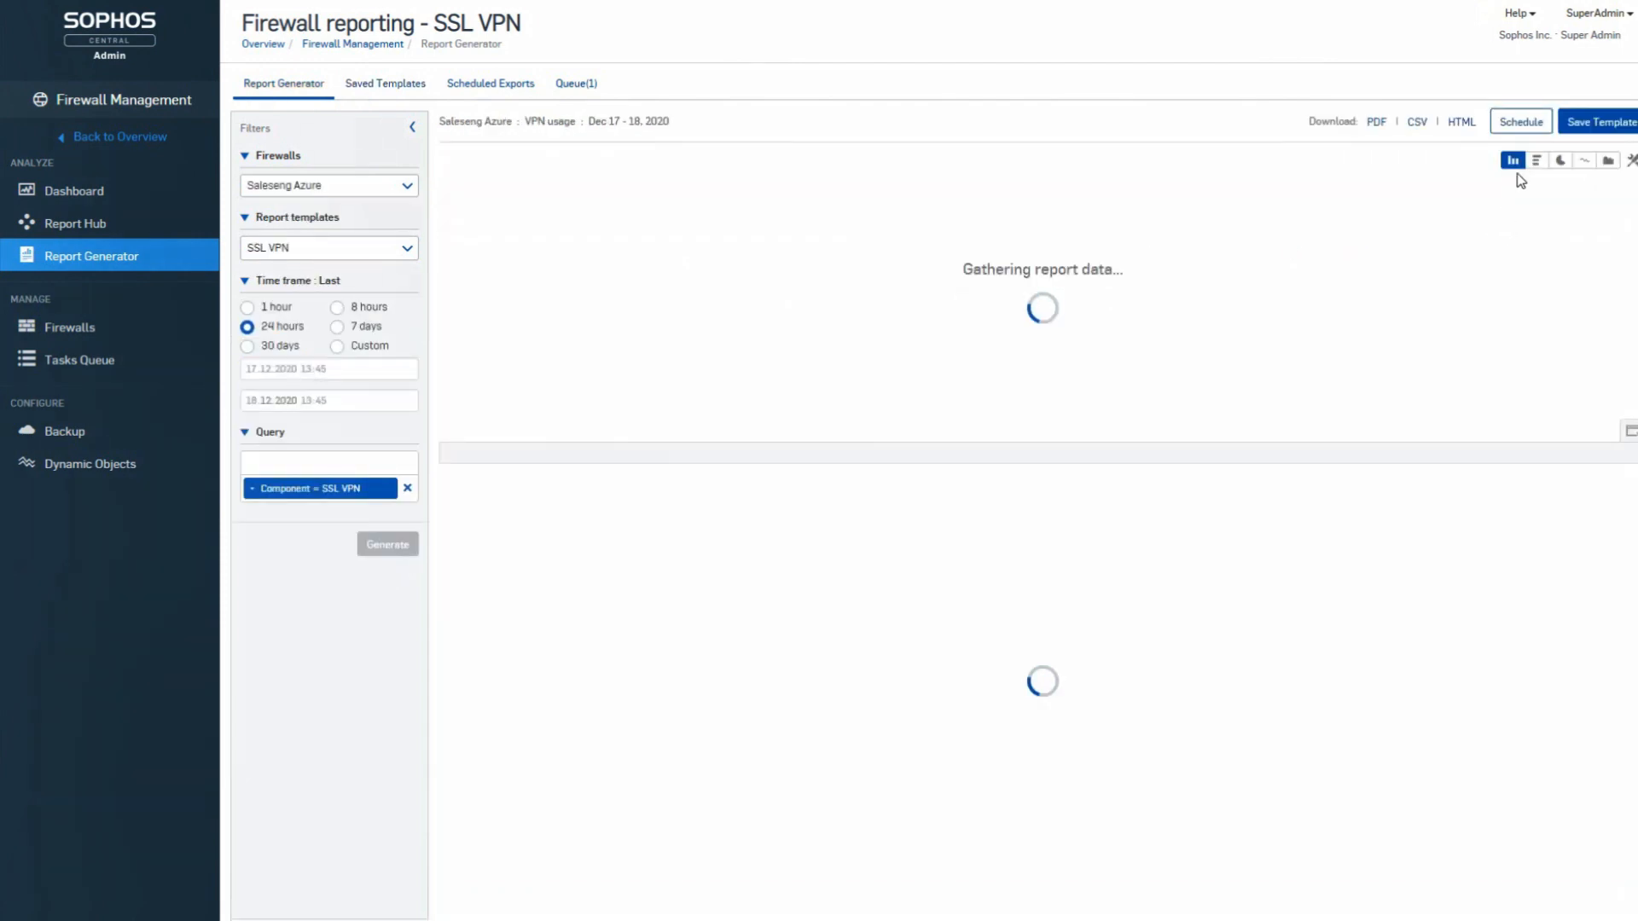
pyautogui.click(1525, 130)
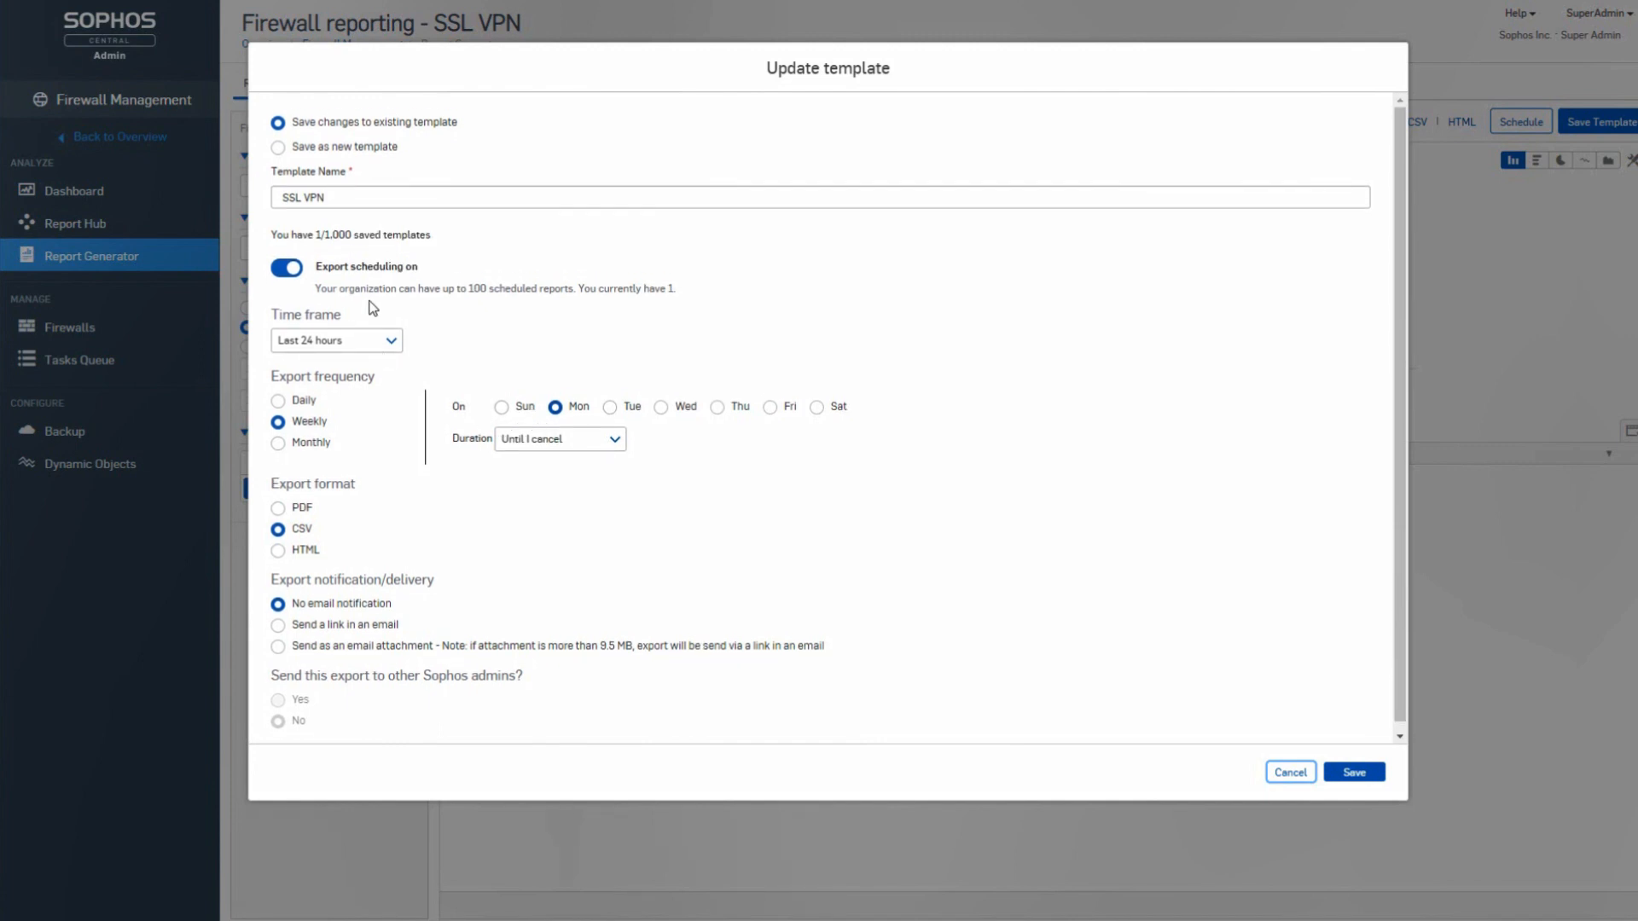
pyautogui.click(395, 345)
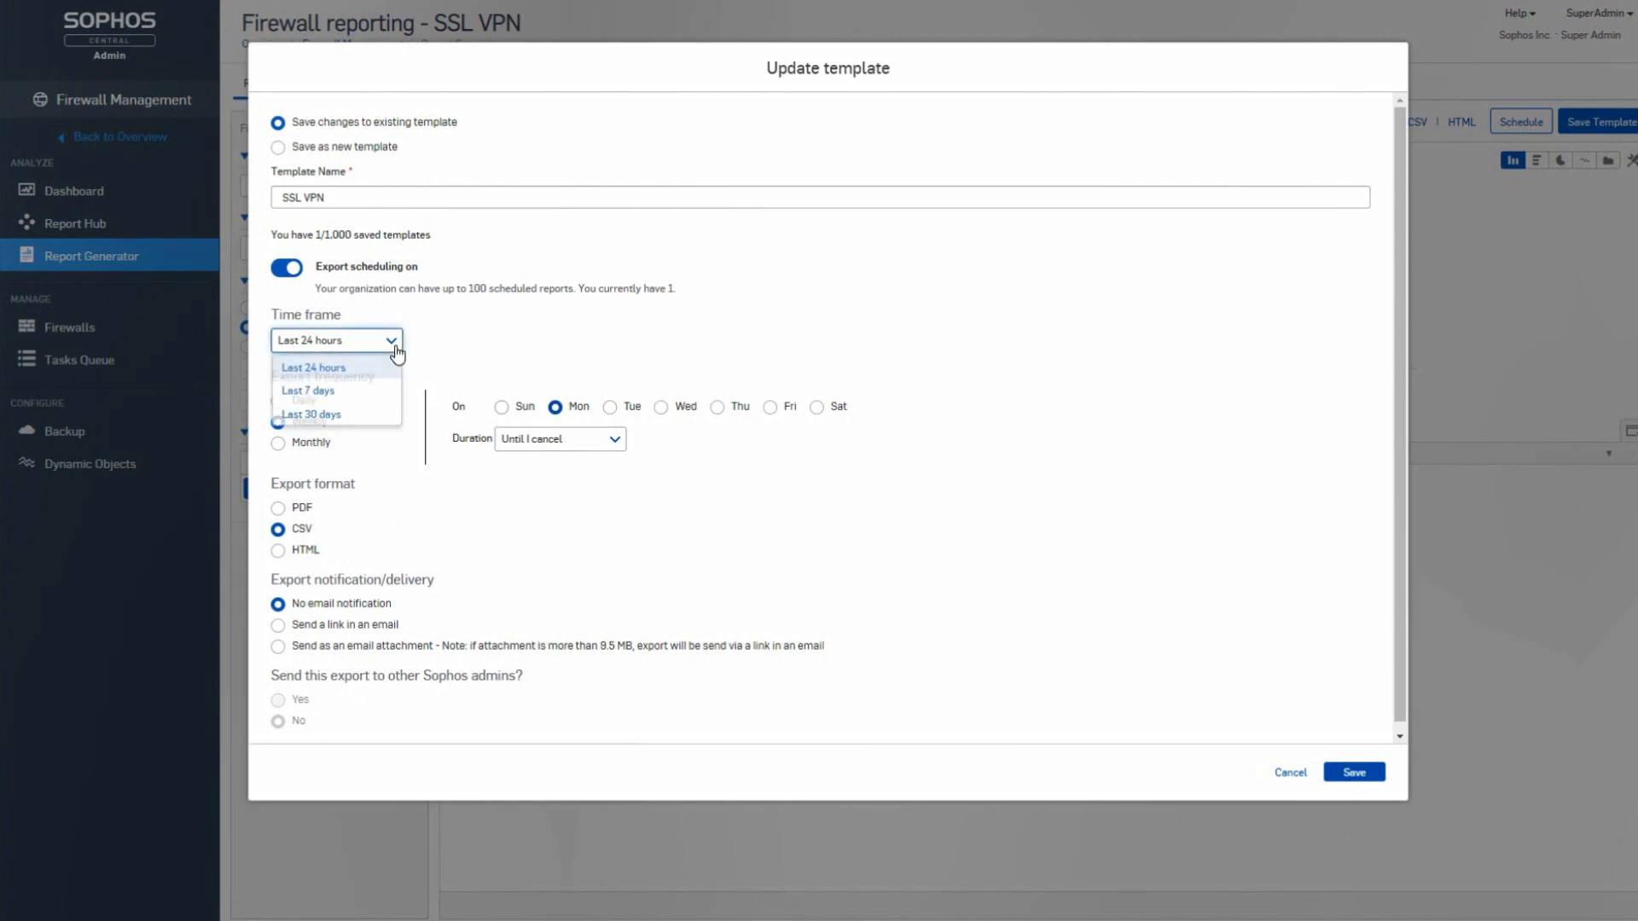
pyautogui.click(395, 347)
pyautogui.click(1289, 773)
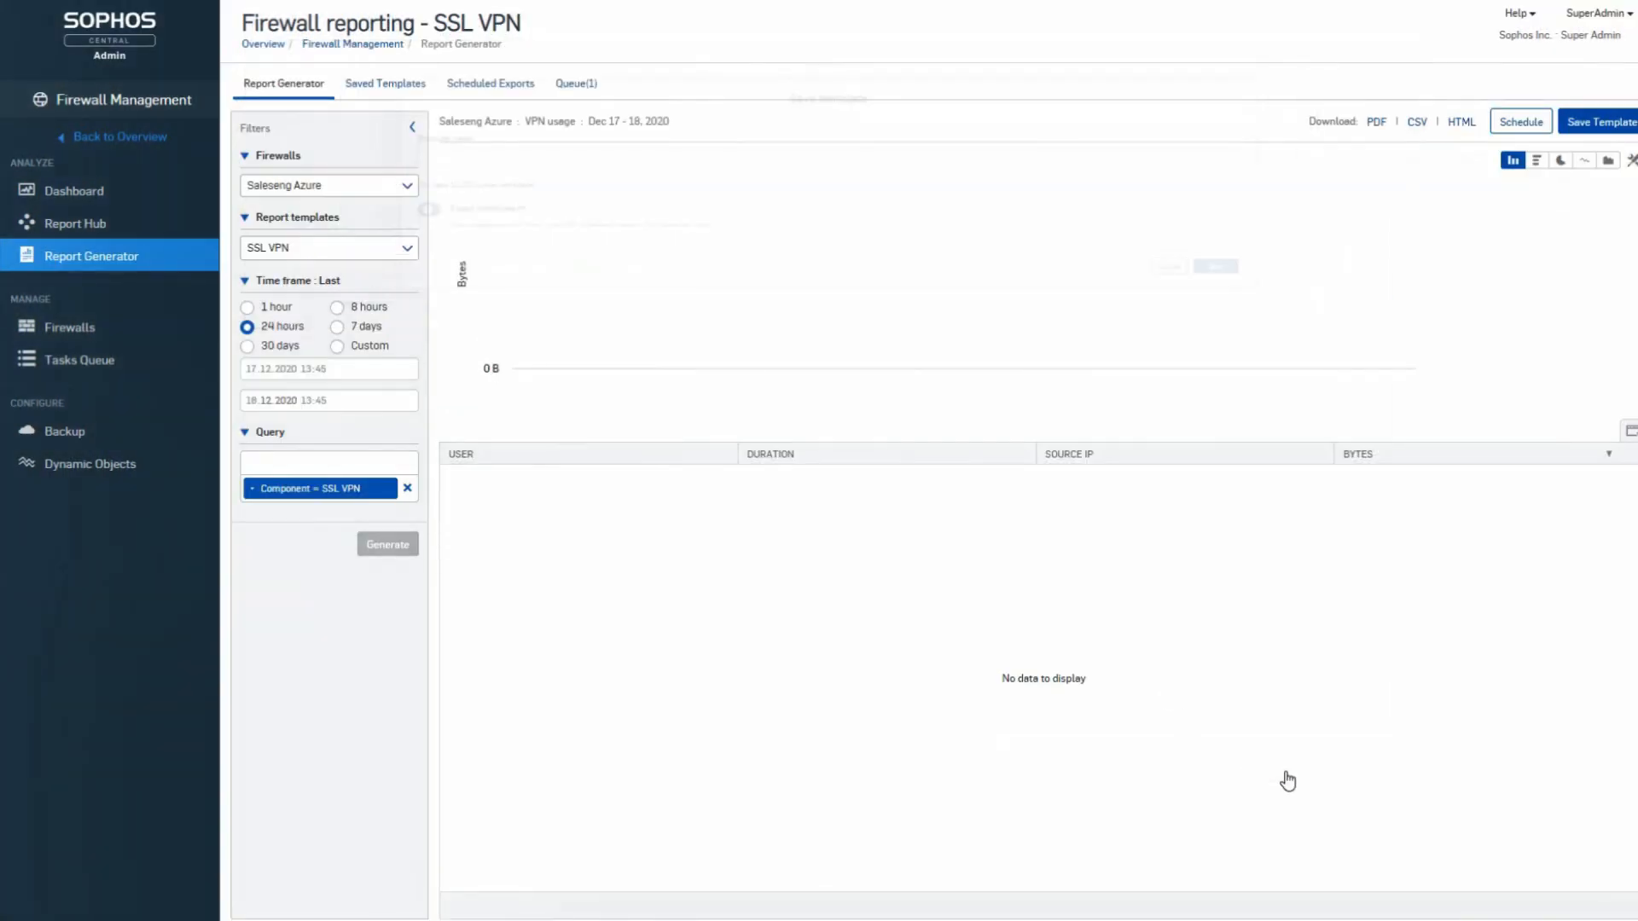